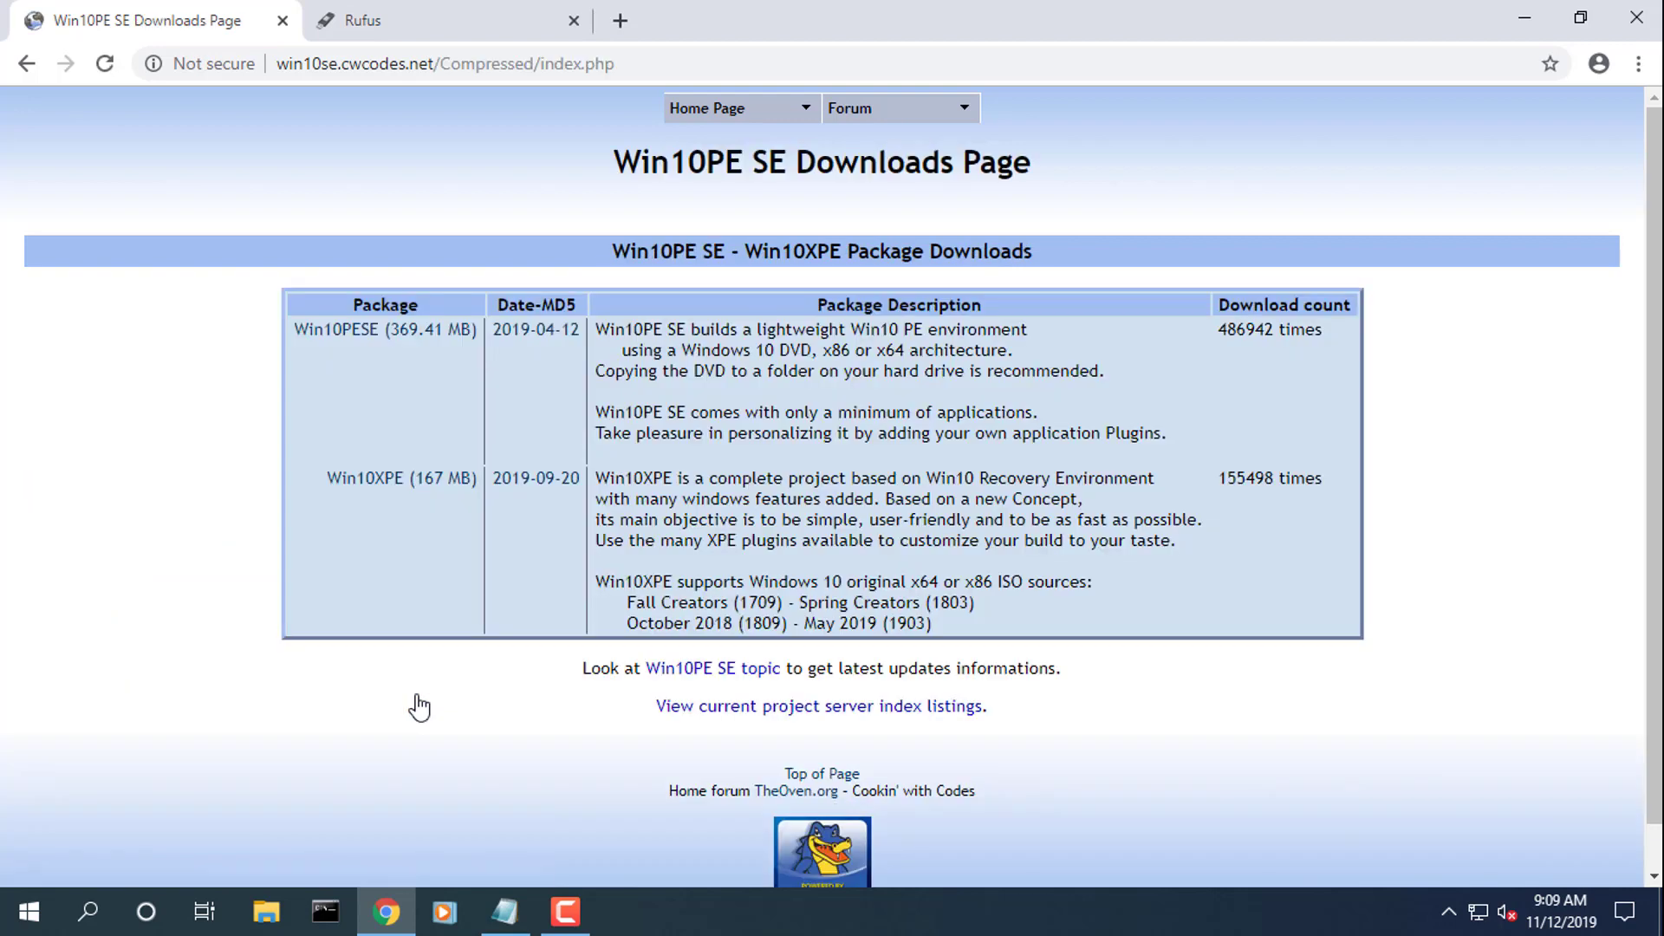
- Download the Win10XPE (167 MB) package and show the finished download in its folder
{"action": "left_click", "coordinate": [393, 480]}
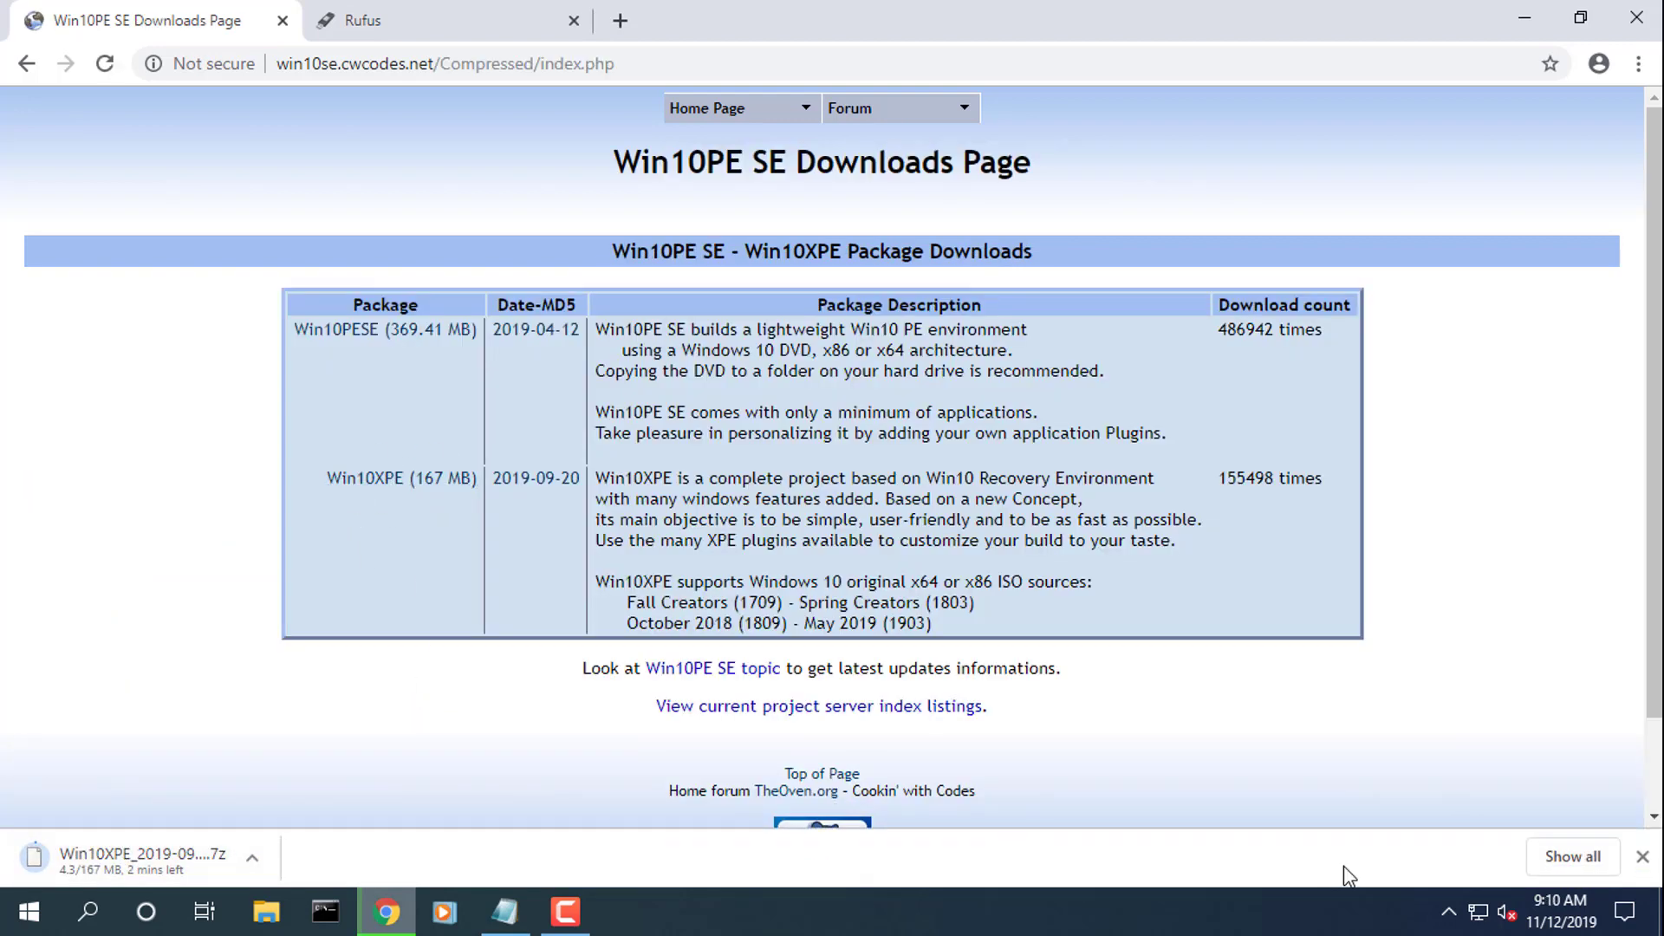
{"action": "left_click", "coordinate": [1572, 855]}
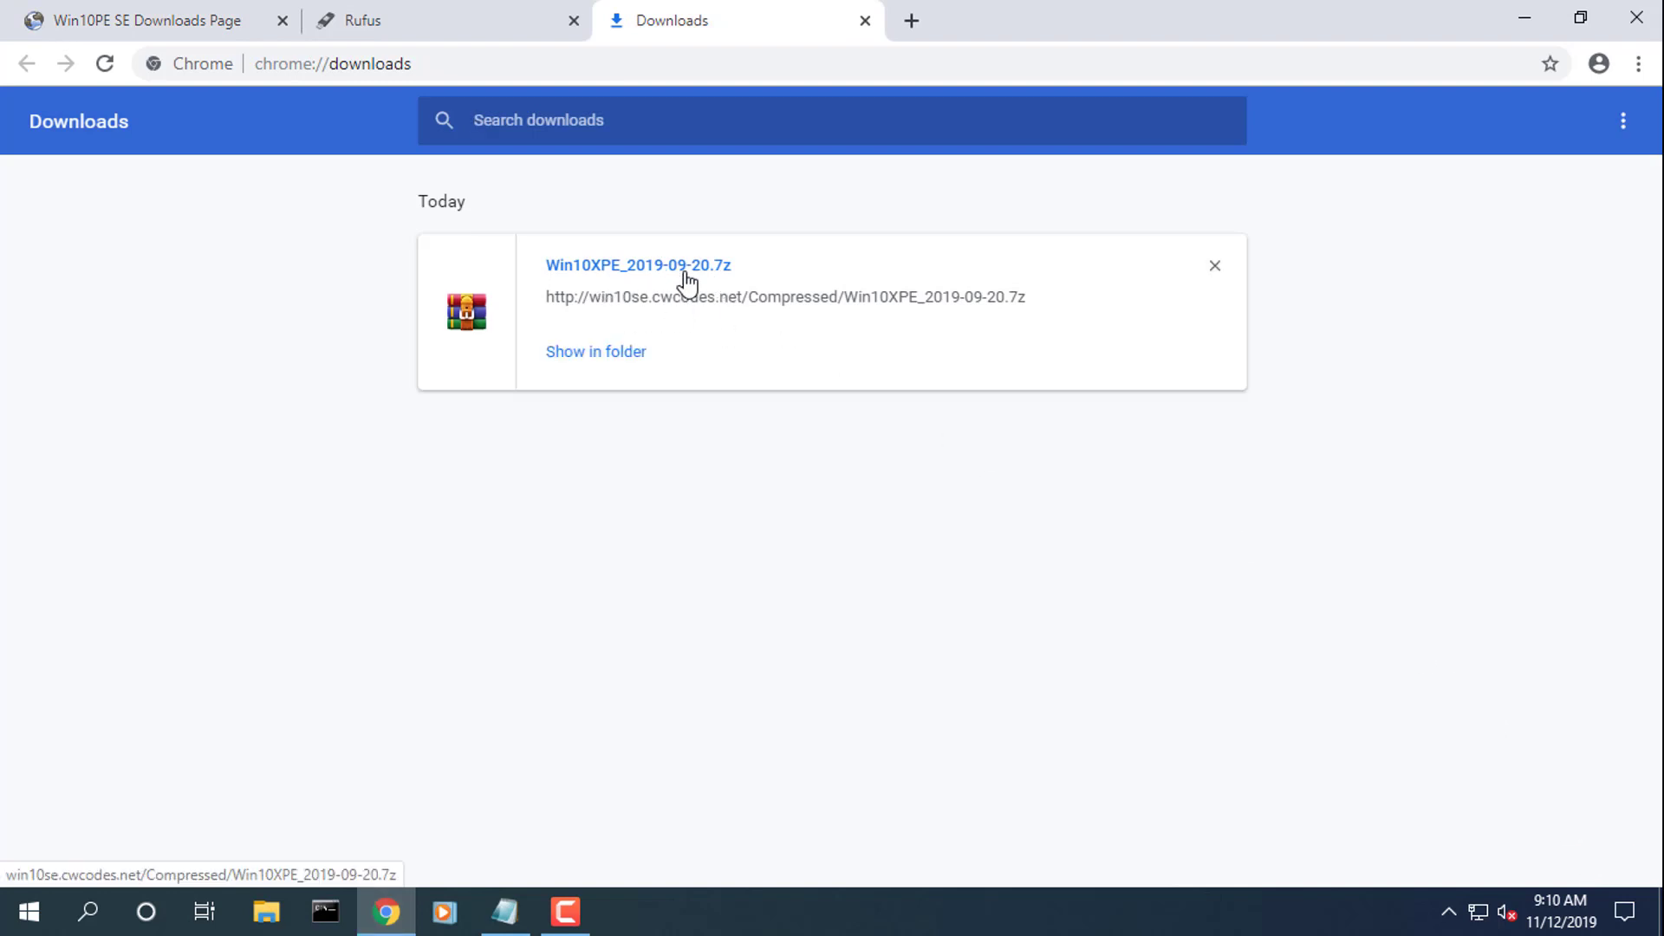
{"action": "left_click", "coordinate": [617, 362]}
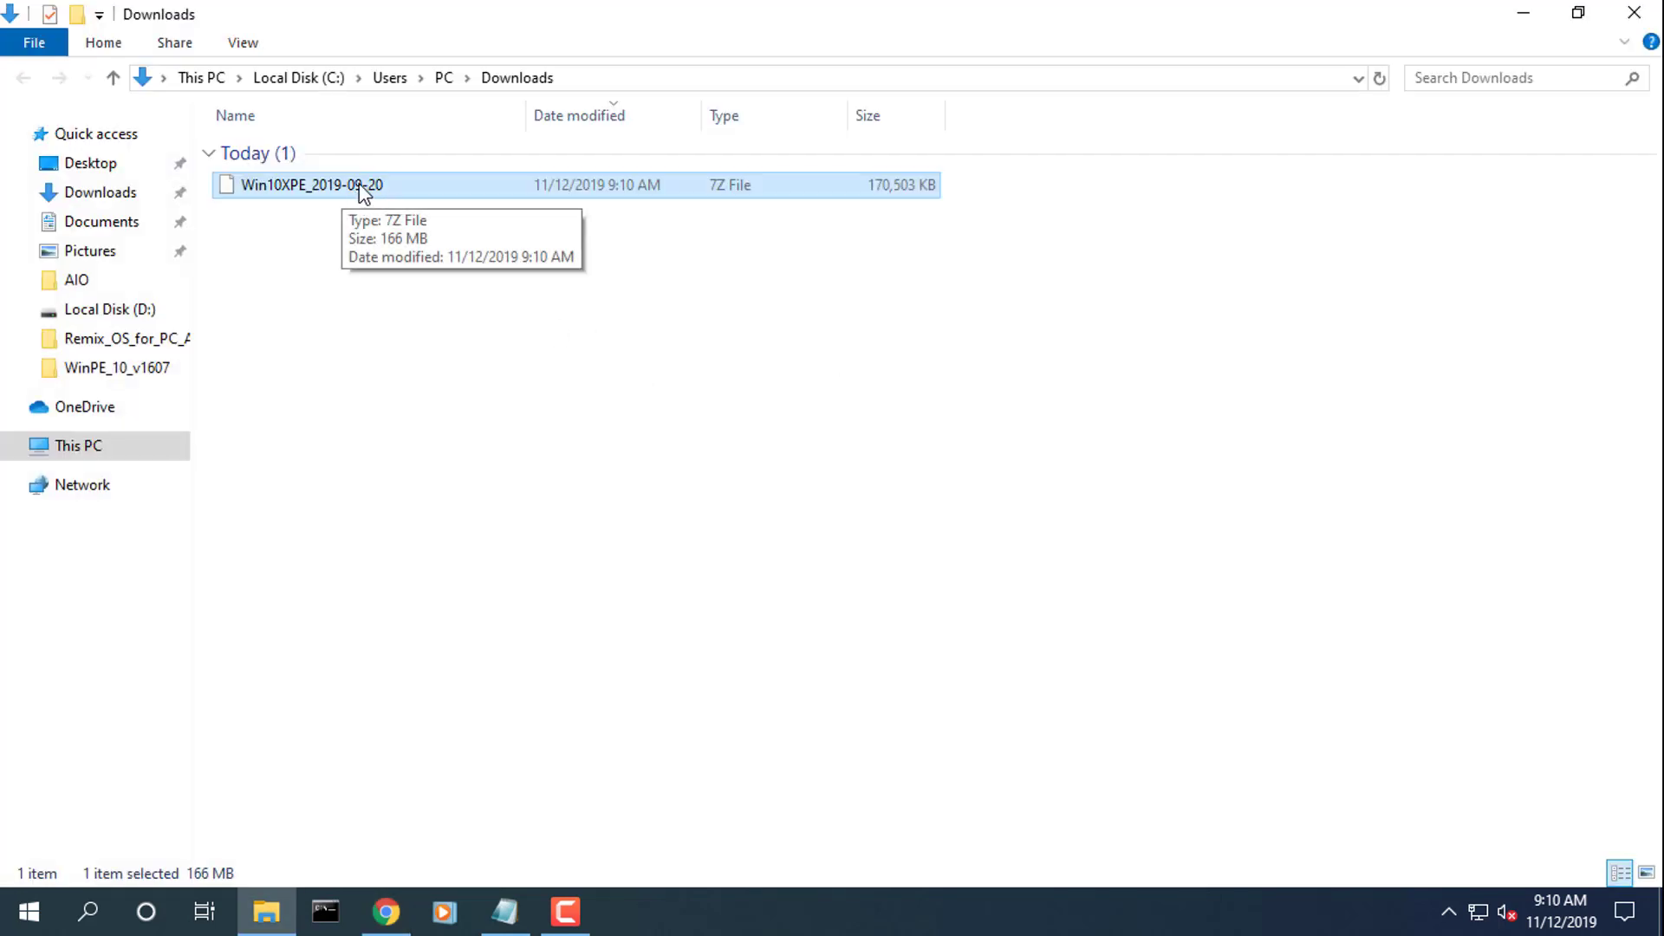
- Extract the Win10XPE_2019-09-20 archive with 7-Zip into a folder of the same name
{"action": "right_click", "coordinate": [321, 187]}
{"action": "mouse_move", "coordinate": [454, 268]}
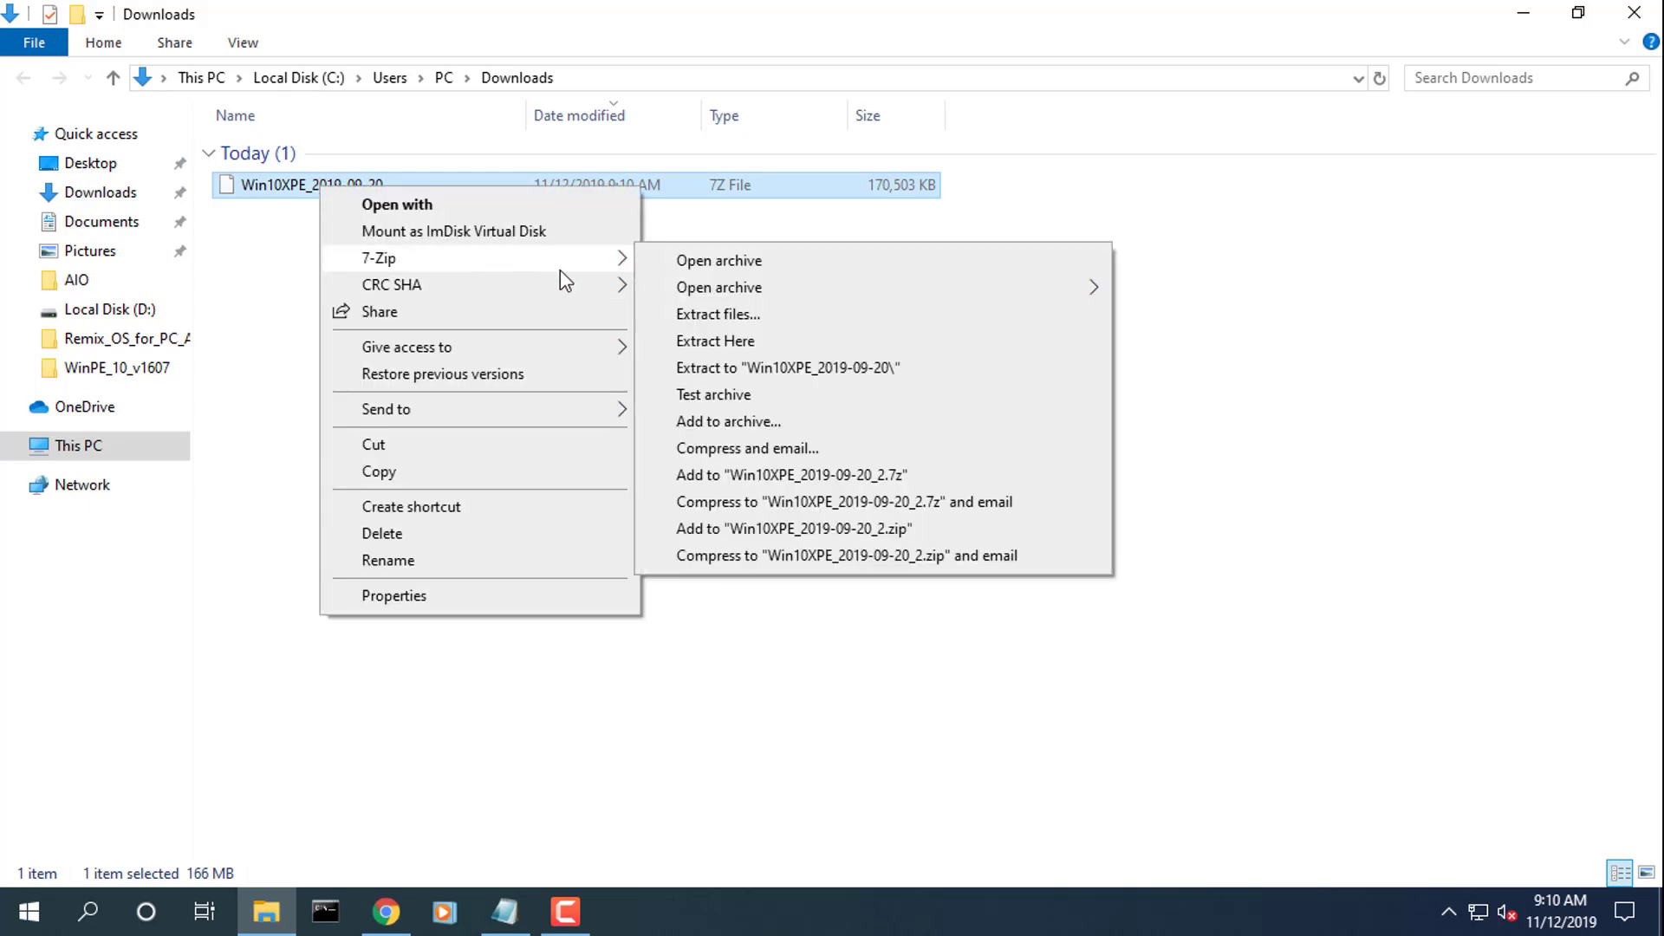
{"action": "left_click", "coordinate": [752, 369]}
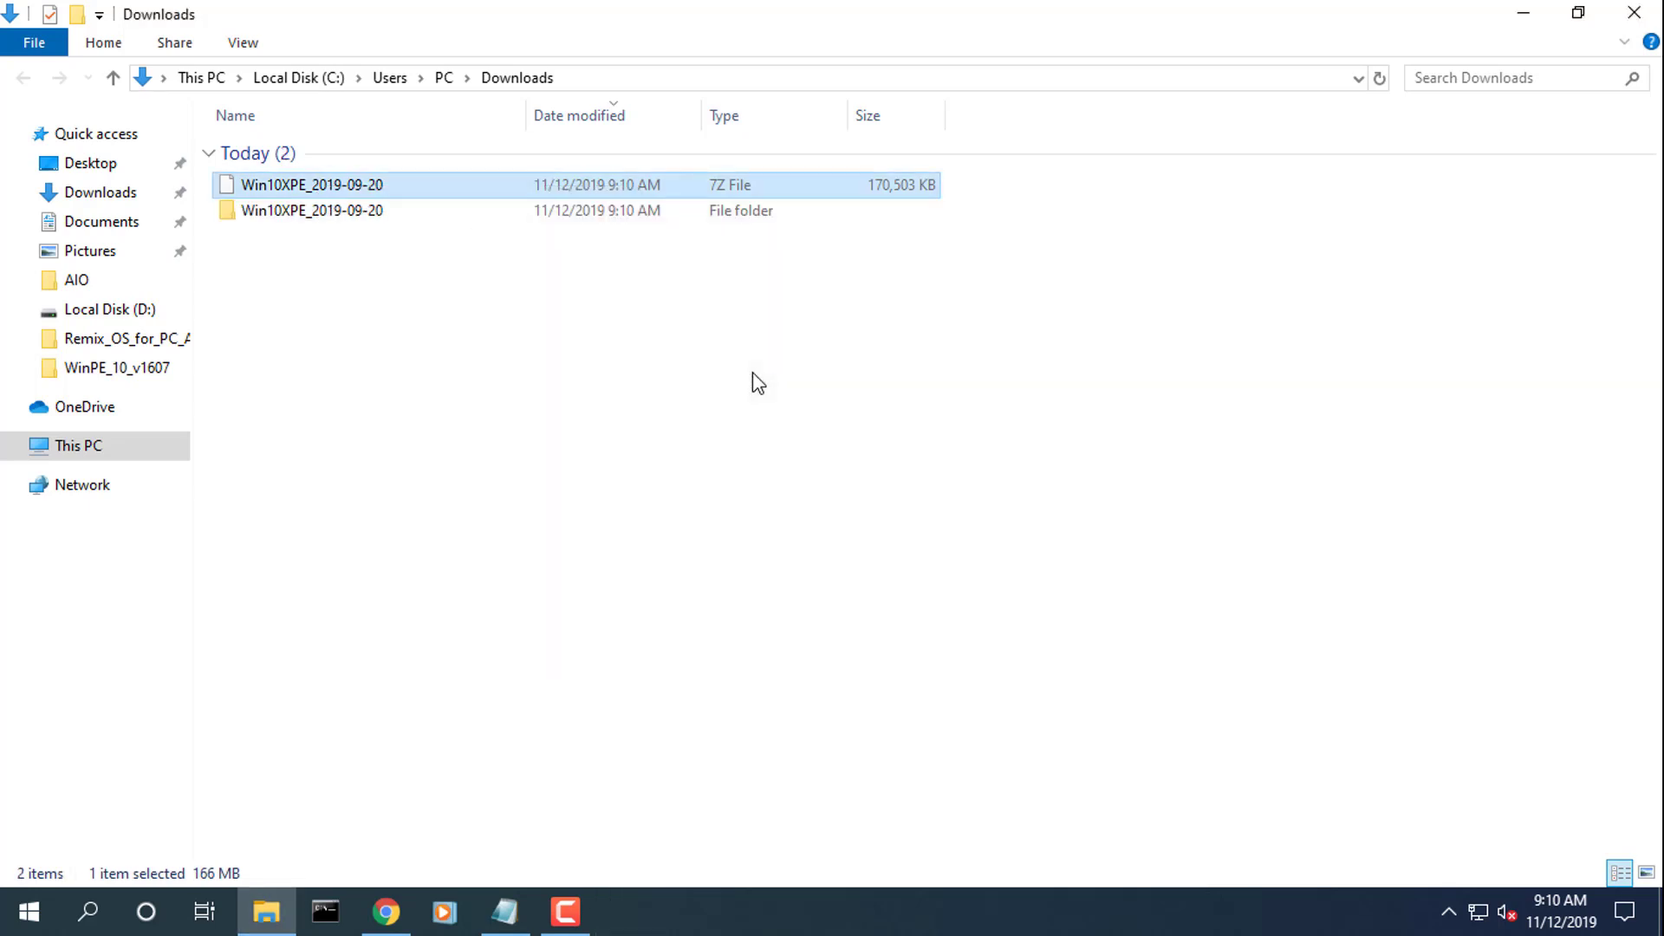
- Run the Win10XPE application from the extracted Win10XPE folder as administrator
{"action": "left_click", "coordinate": [317, 216]}
{"action": "double_click", "coordinate": [303, 217]}
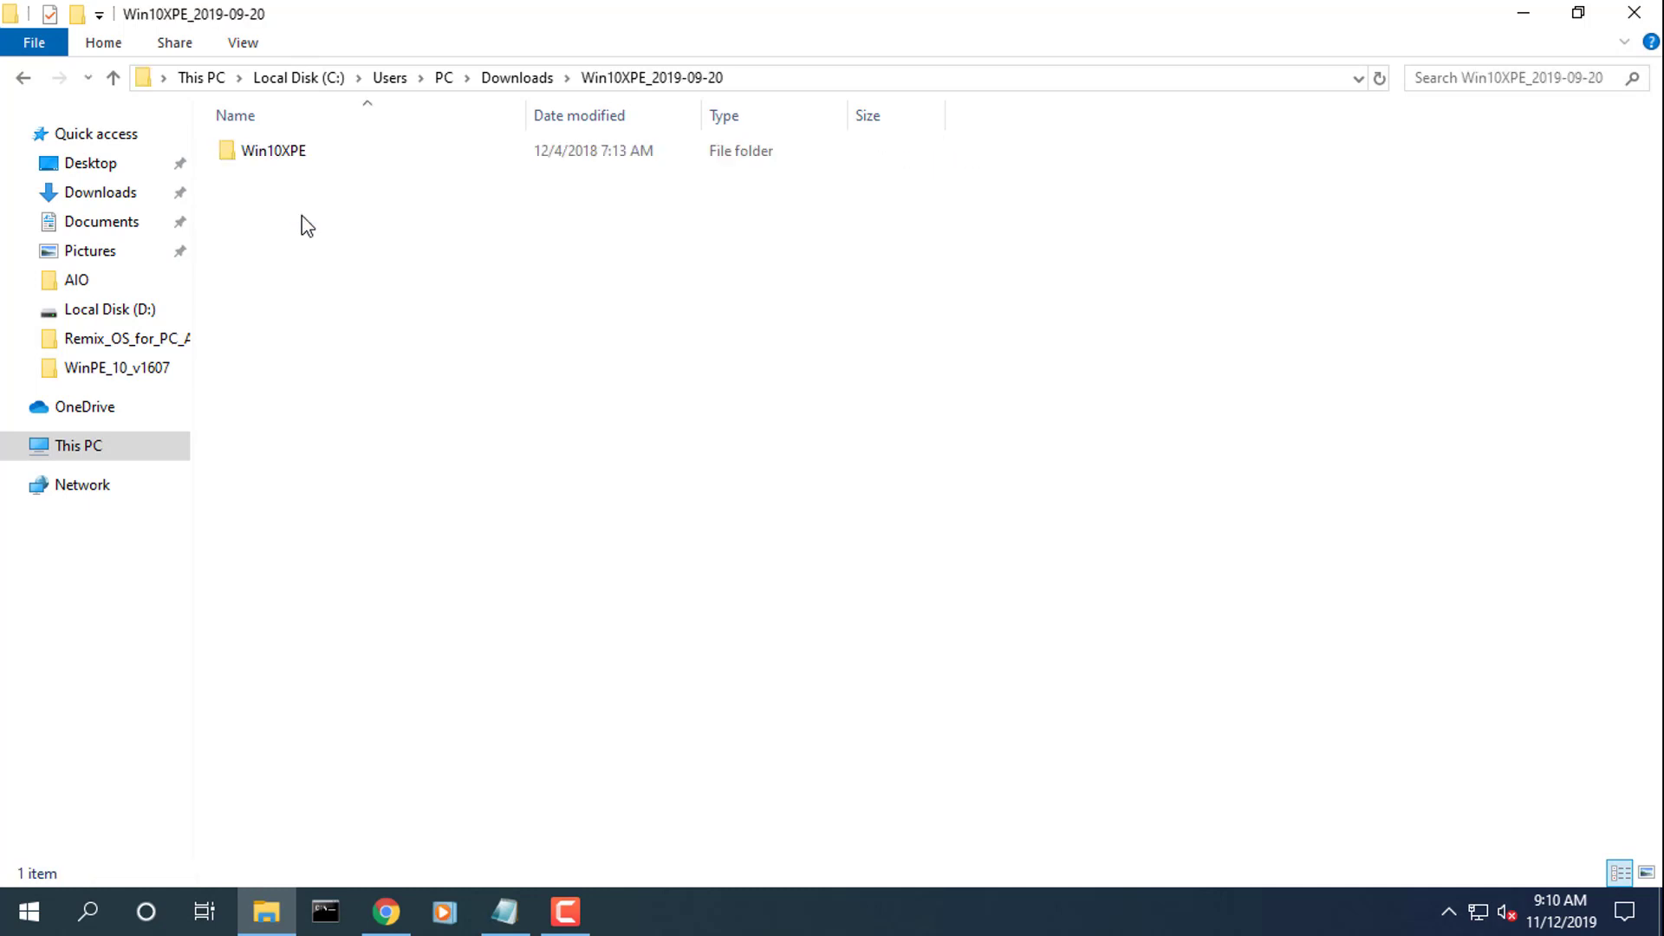
{"action": "double_click", "coordinate": [286, 153]}
{"action": "left_click", "coordinate": [274, 253]}
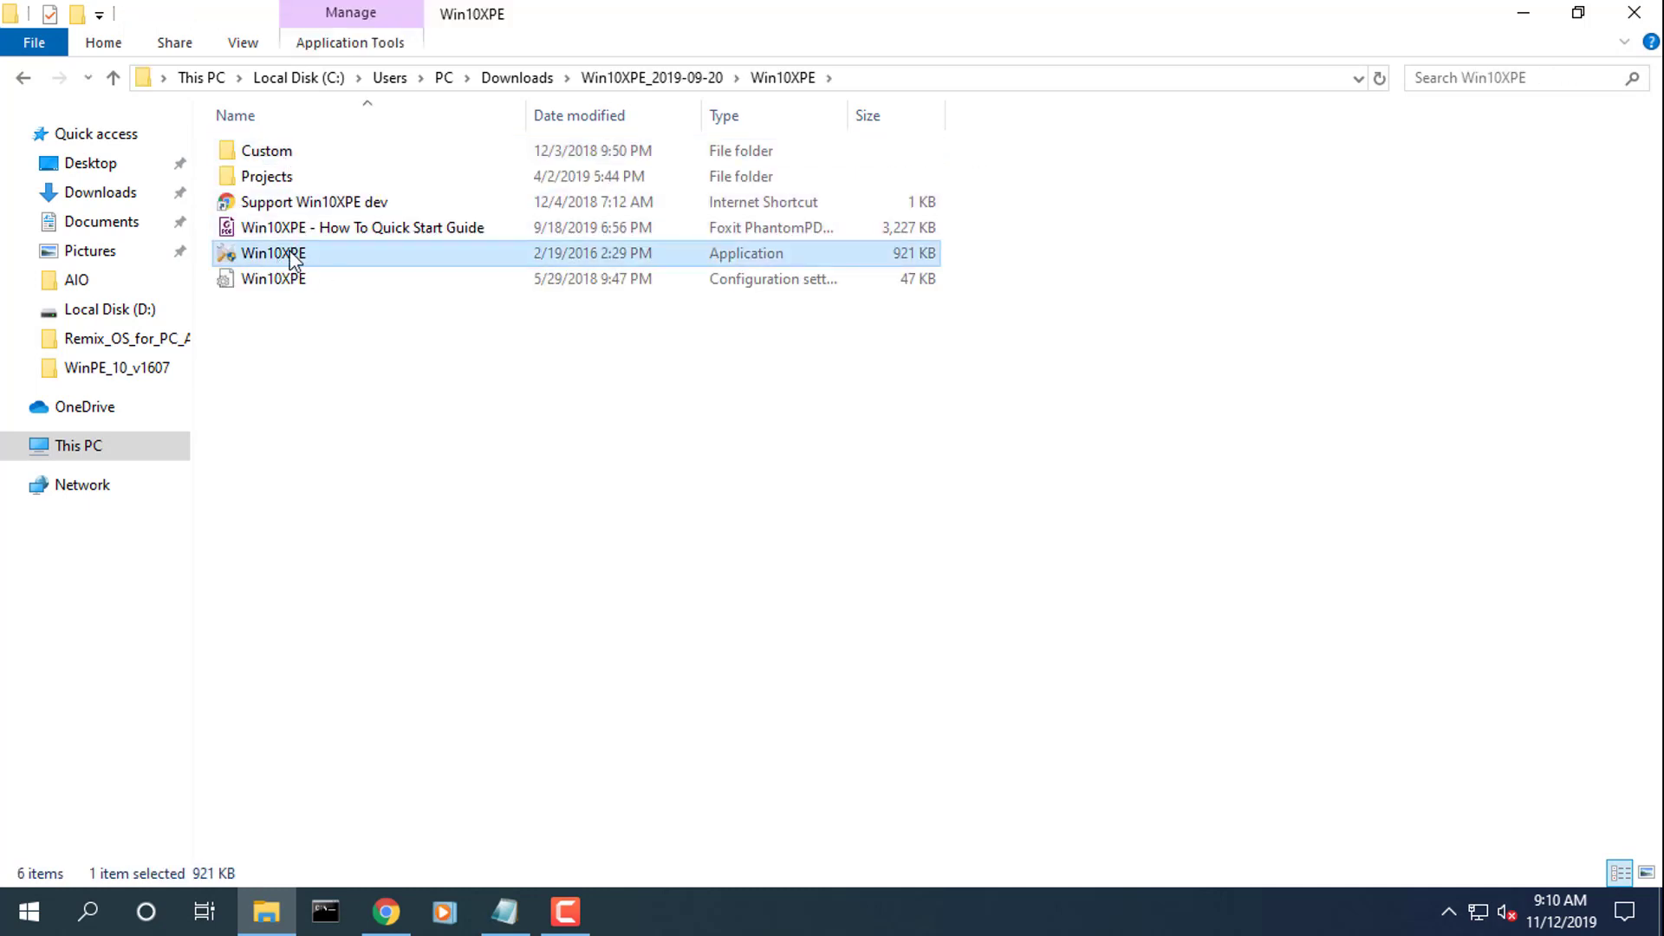
{"action": "right_click", "coordinate": [318, 253]}
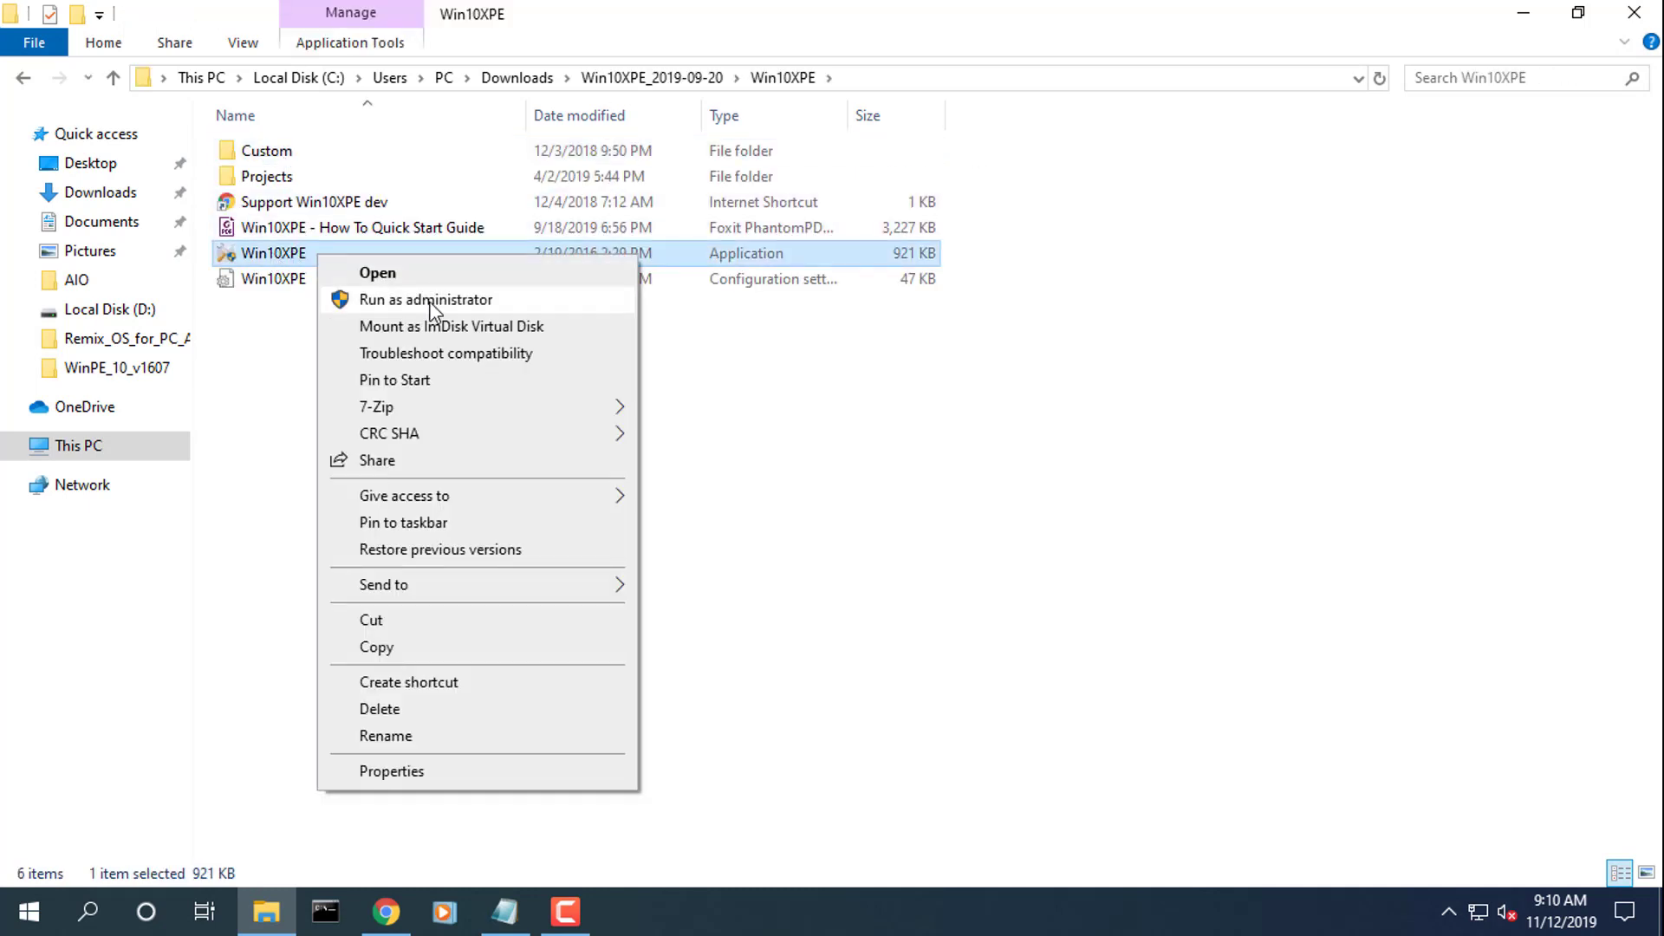
{"action": "left_click", "coordinate": [450, 300]}
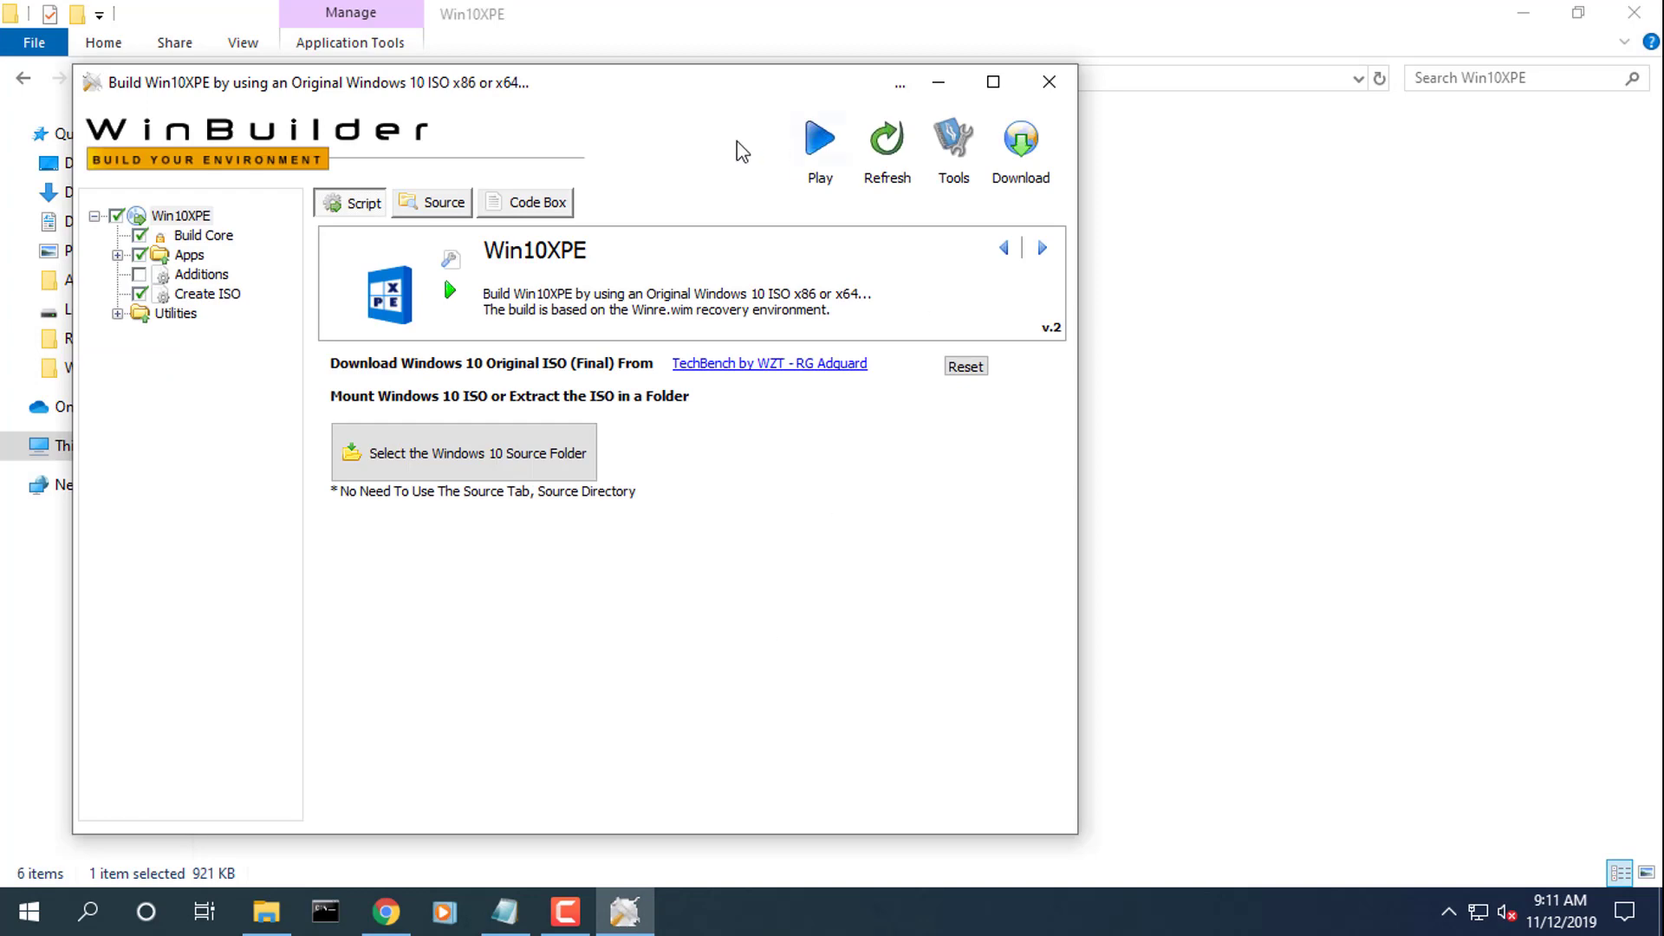
- Minimise the File Explorer and Chrome windows behind WinBuilder, and open its TechBench link for the original Windows 10 ISO
{"action": "left_click_drag", "start_coordinate": [658, 82], "coordinate": [908, 72]}
{"action": "left_click", "coordinate": [1523, 13]}
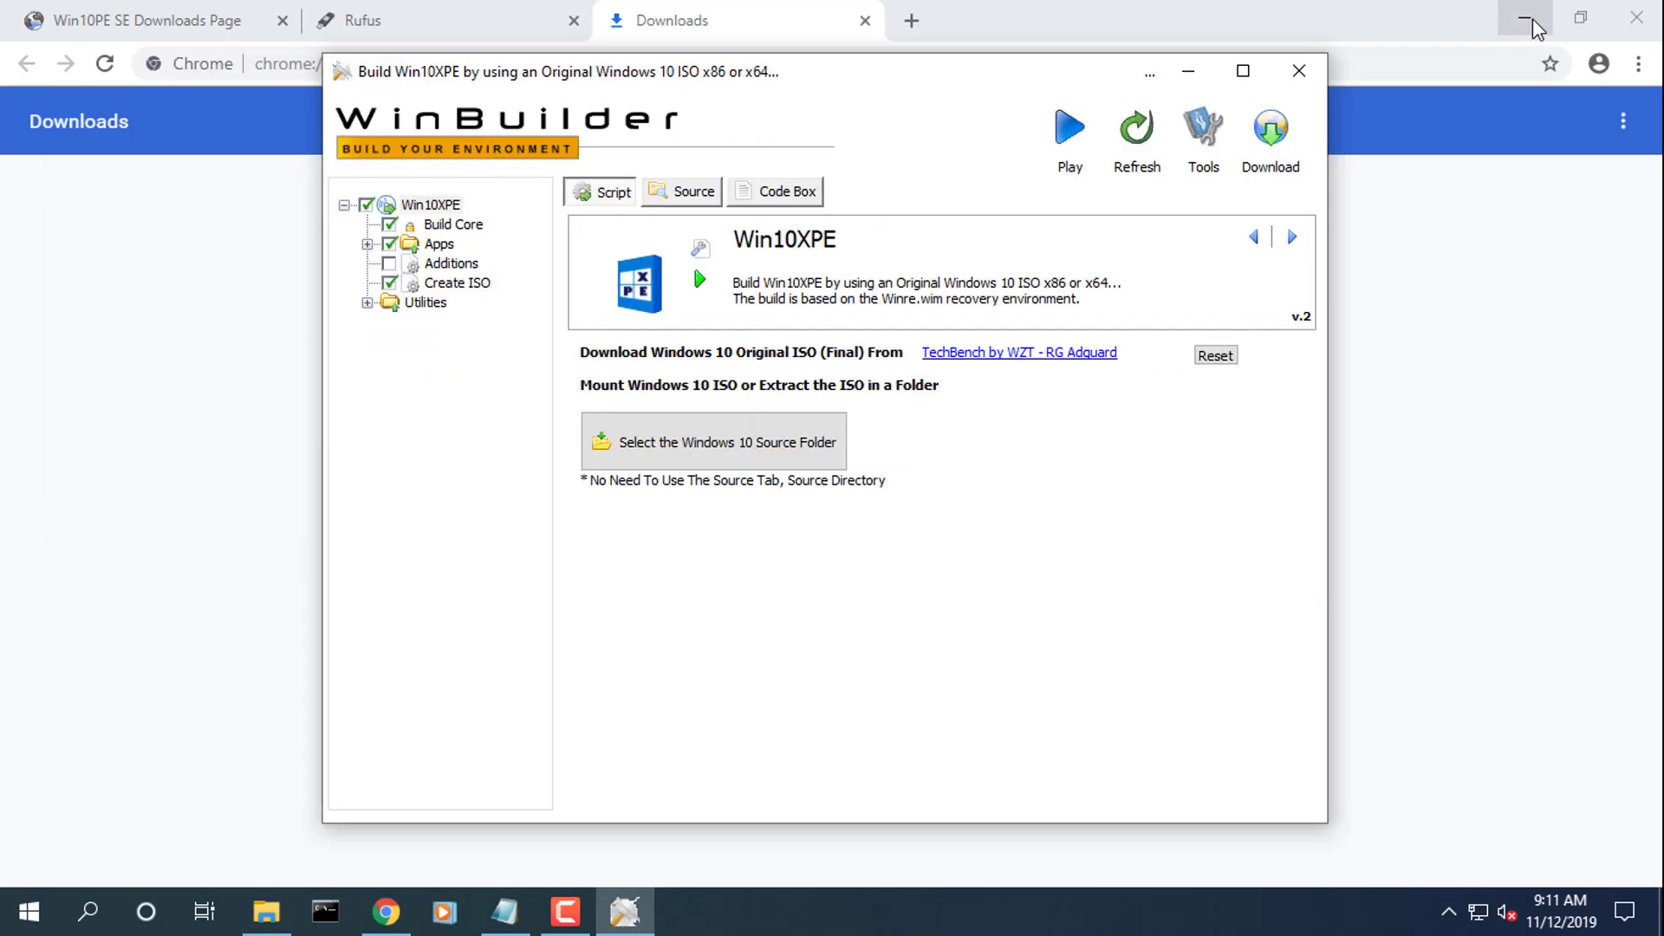
{"action": "left_click", "coordinate": [1533, 26]}
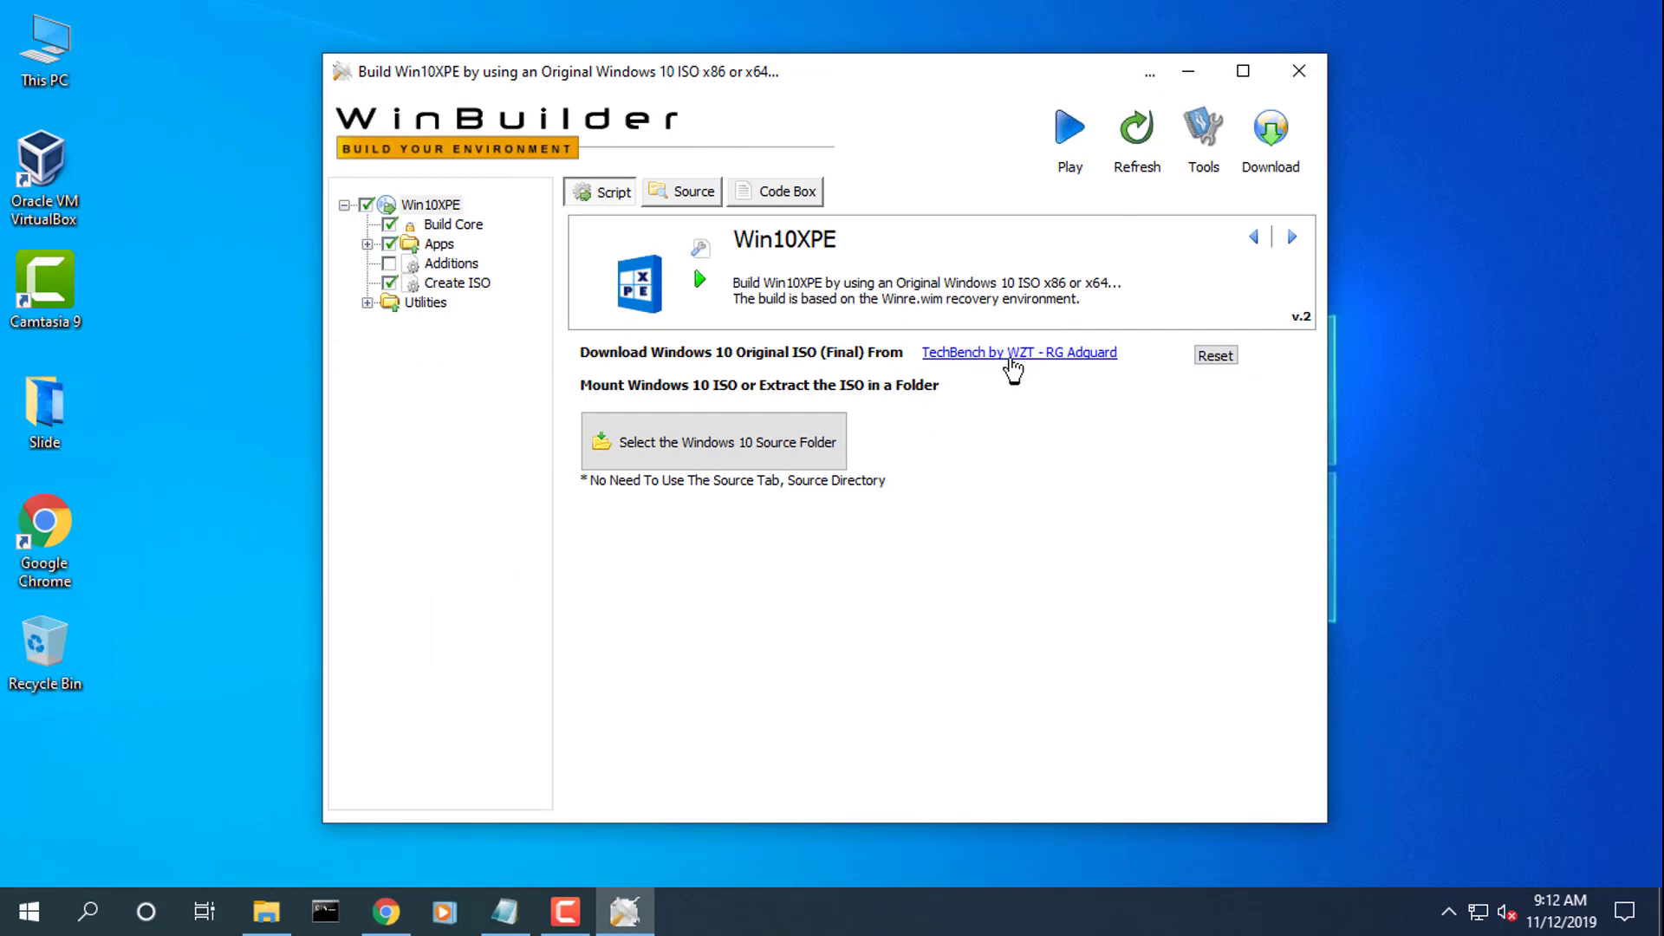
{"action": "left_click", "coordinate": [1018, 362]}
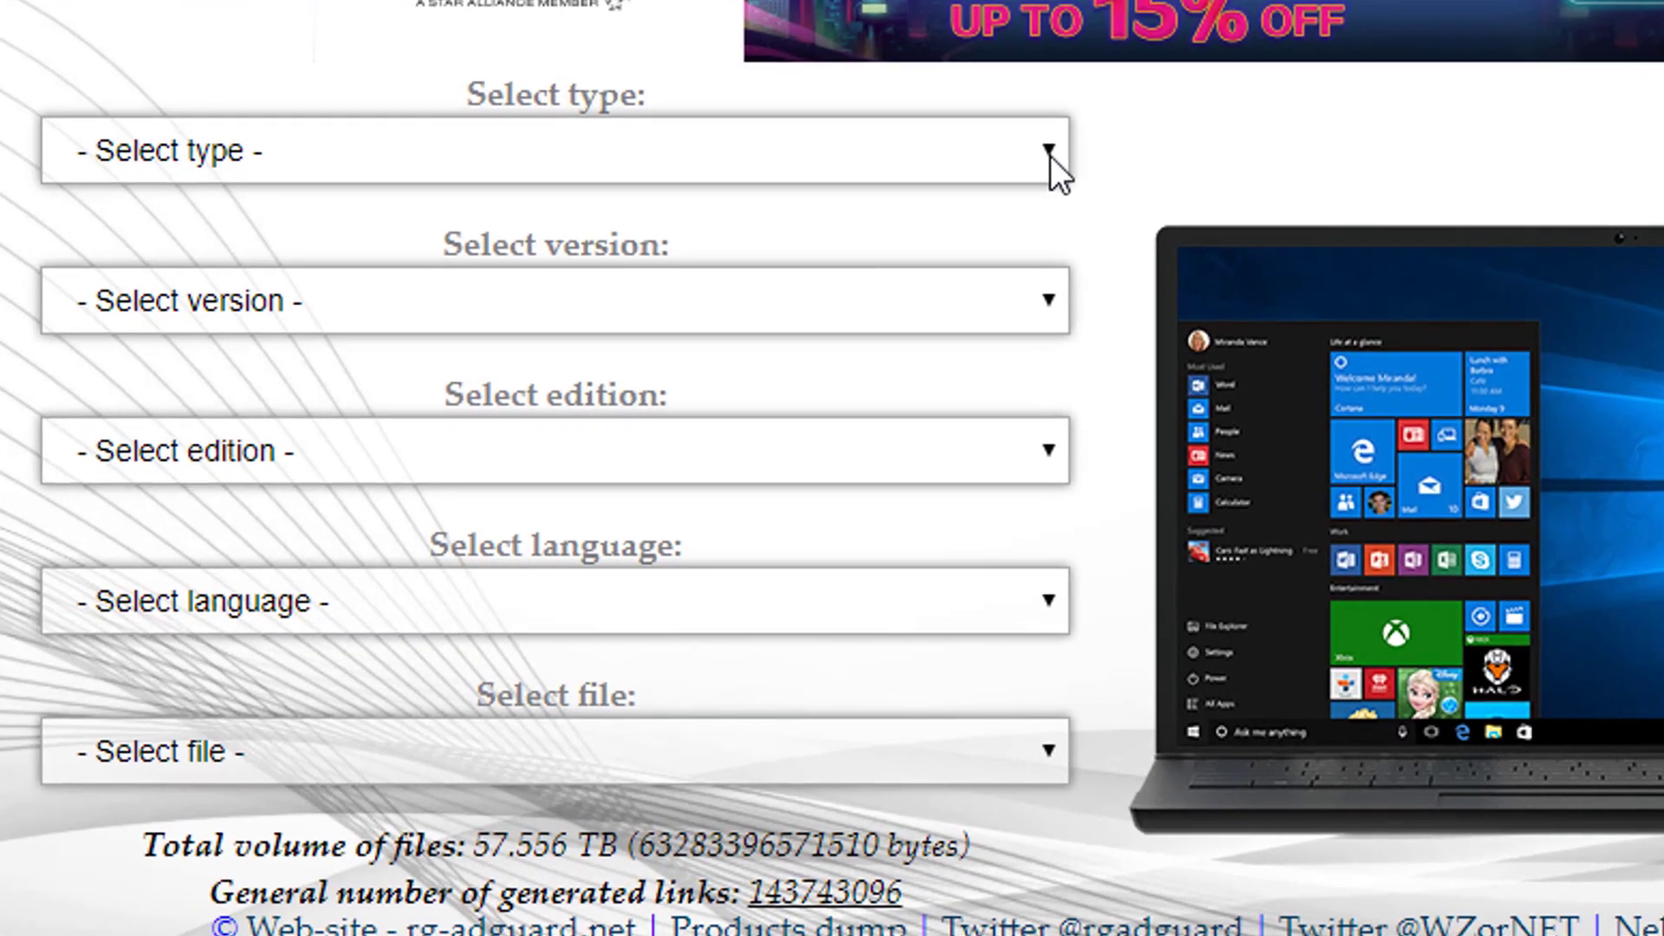
- Choose Windows (Final), Windows 10 Version 1903 - 19H1 (build 18362.356), edition Windows 10, language English and file Win10_1903_V2_English_x64.iso
{"action": "left_click", "coordinate": [1050, 156]}
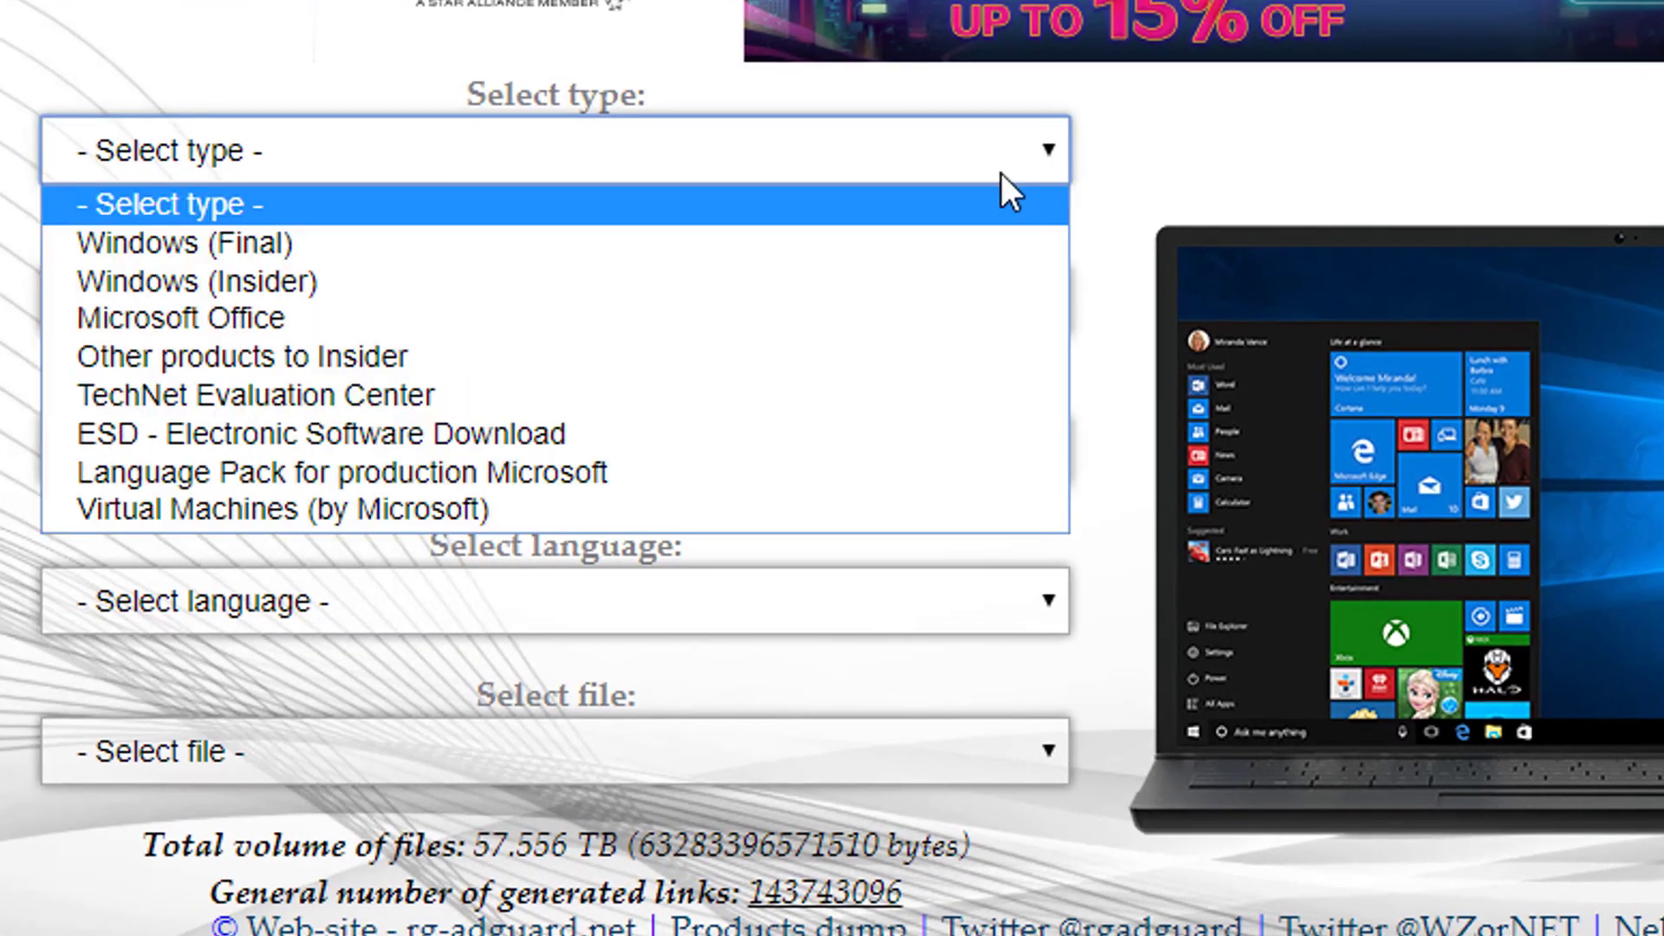
{"action": "left_click", "coordinate": [487, 242]}
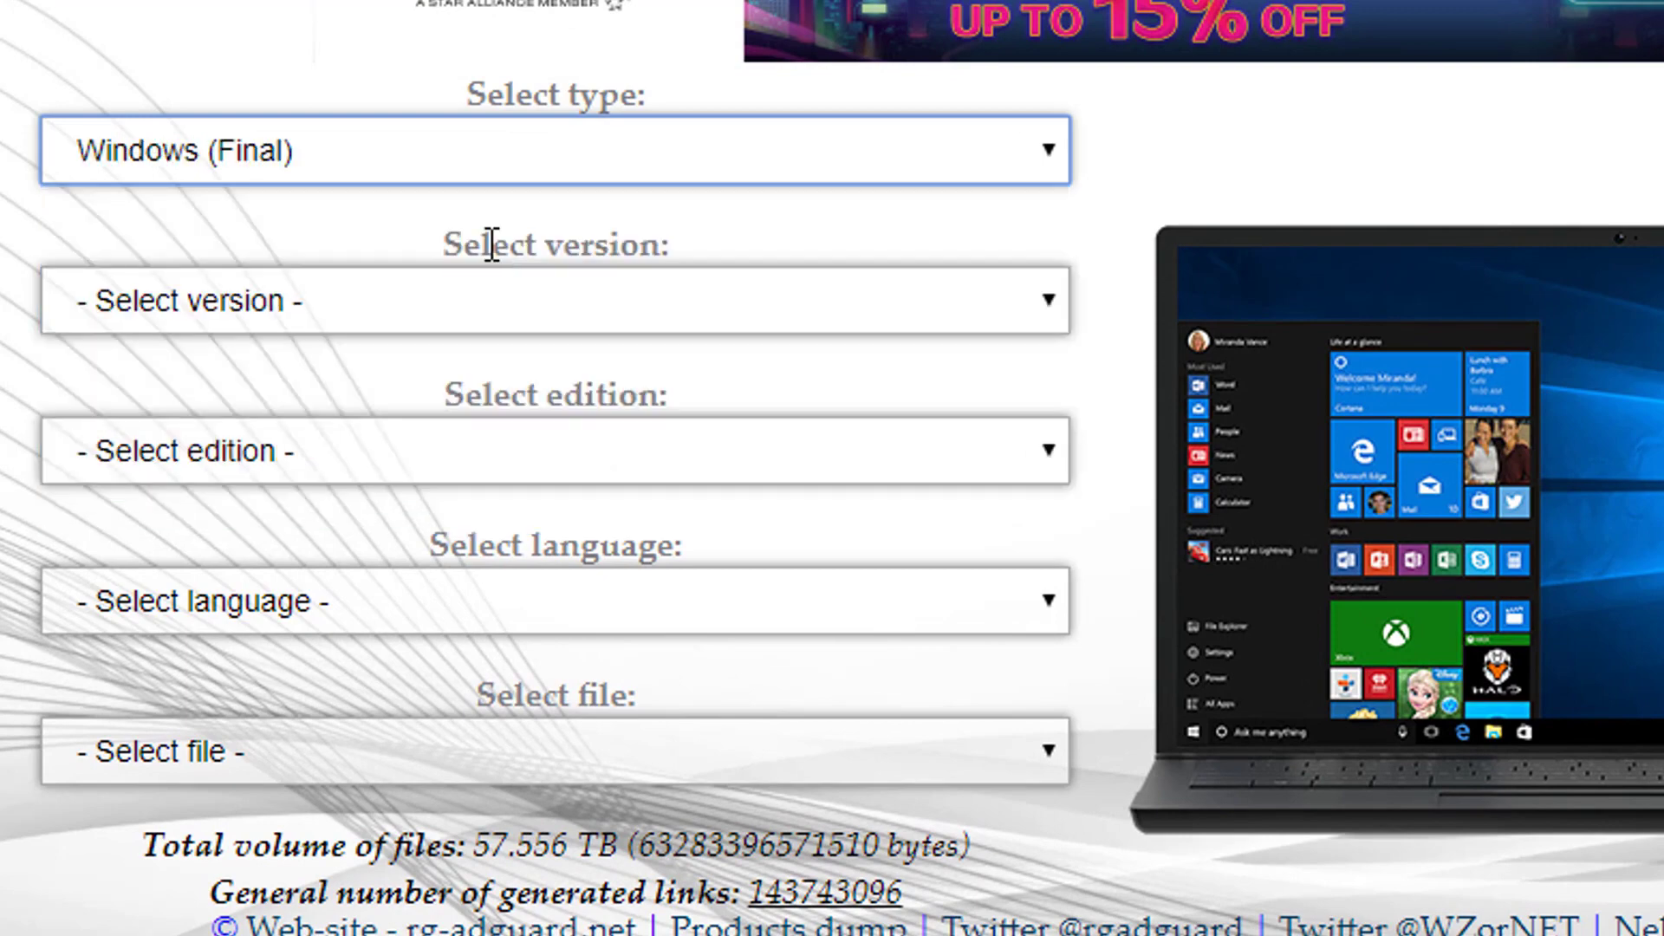
{"action": "left_click", "coordinate": [1059, 294]}
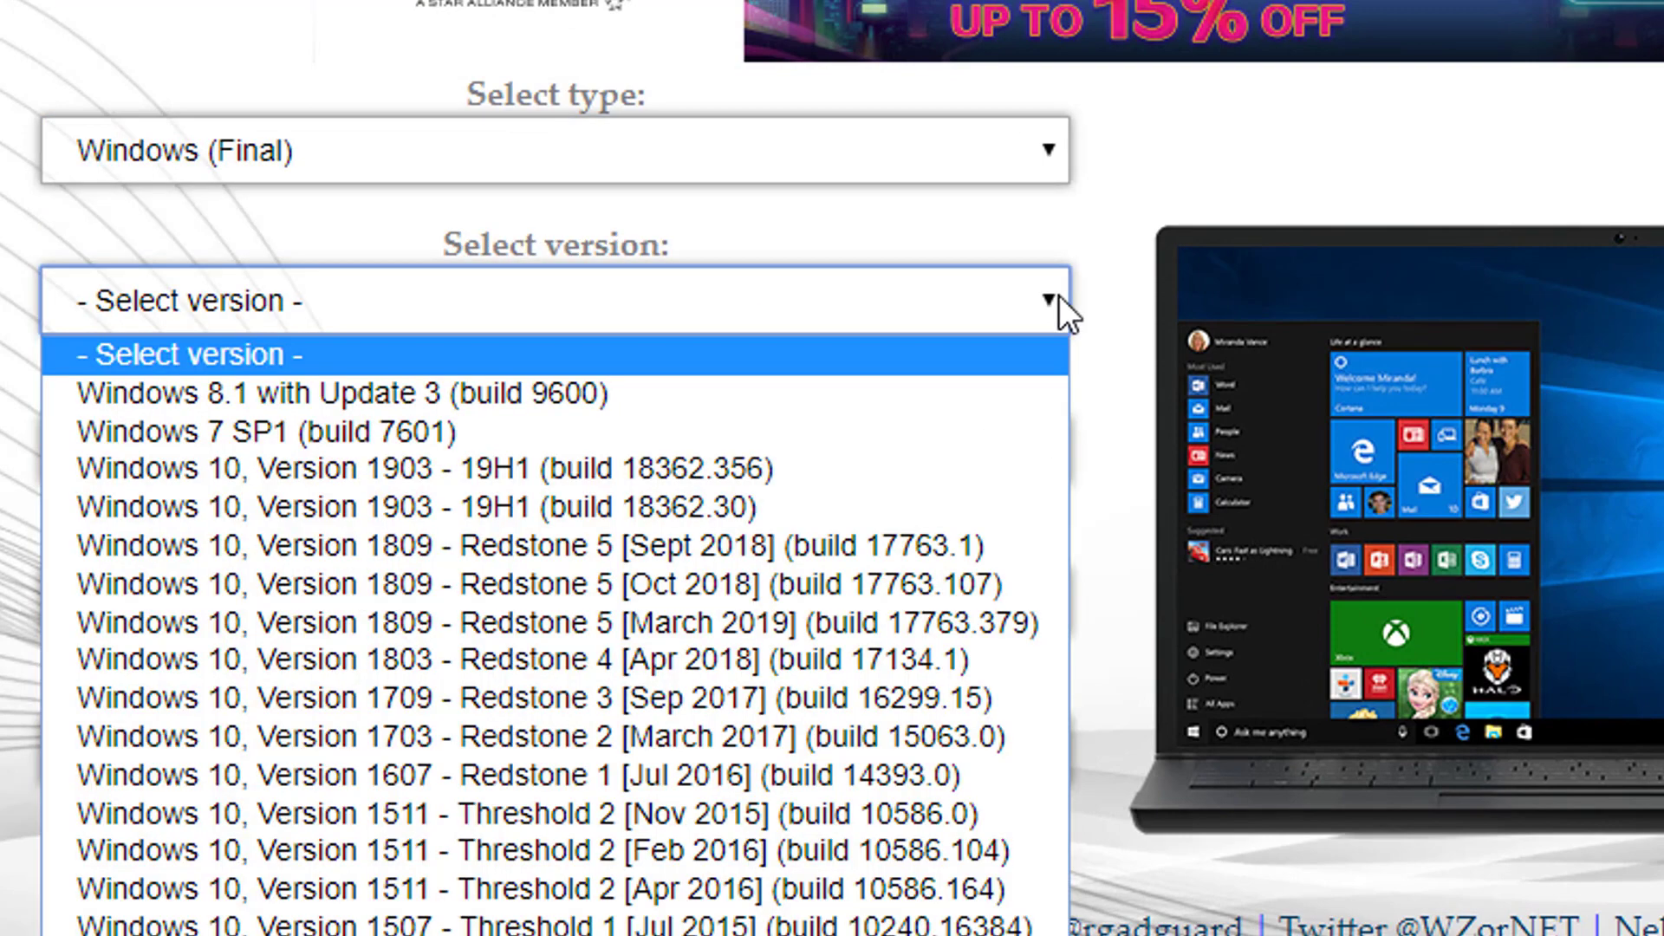
{"action": "left_click", "coordinate": [387, 476]}
{"action": "left_click", "coordinate": [1054, 449]}
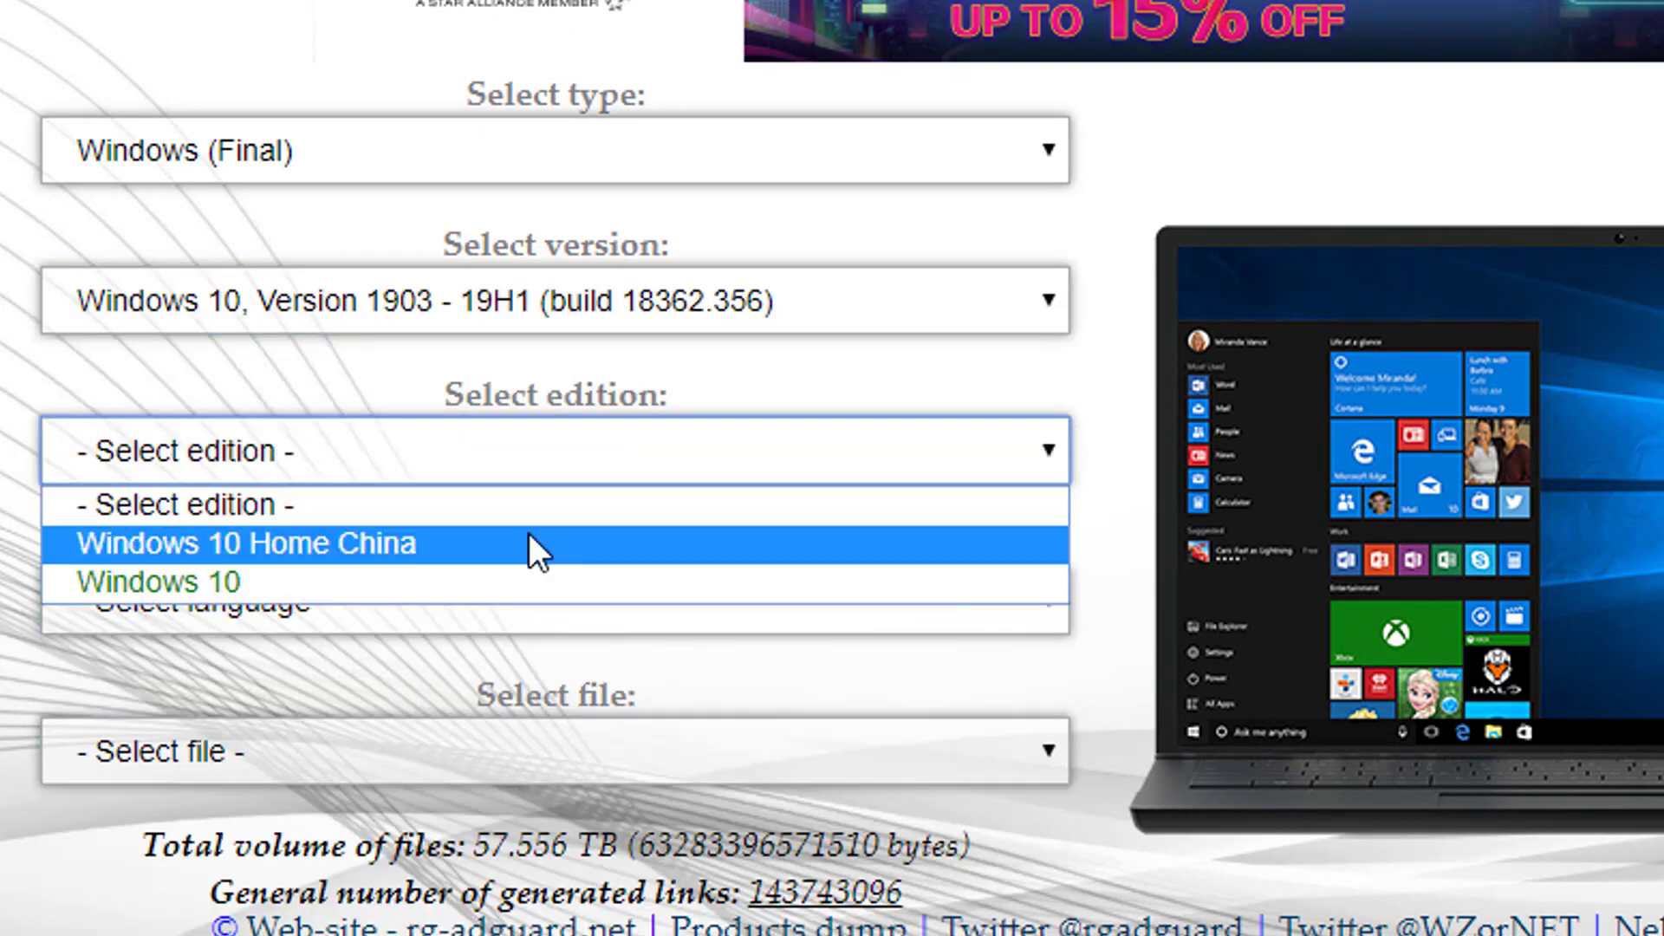
{"action": "left_click", "coordinate": [277, 582]}
{"action": "left_click", "coordinate": [1045, 607]}
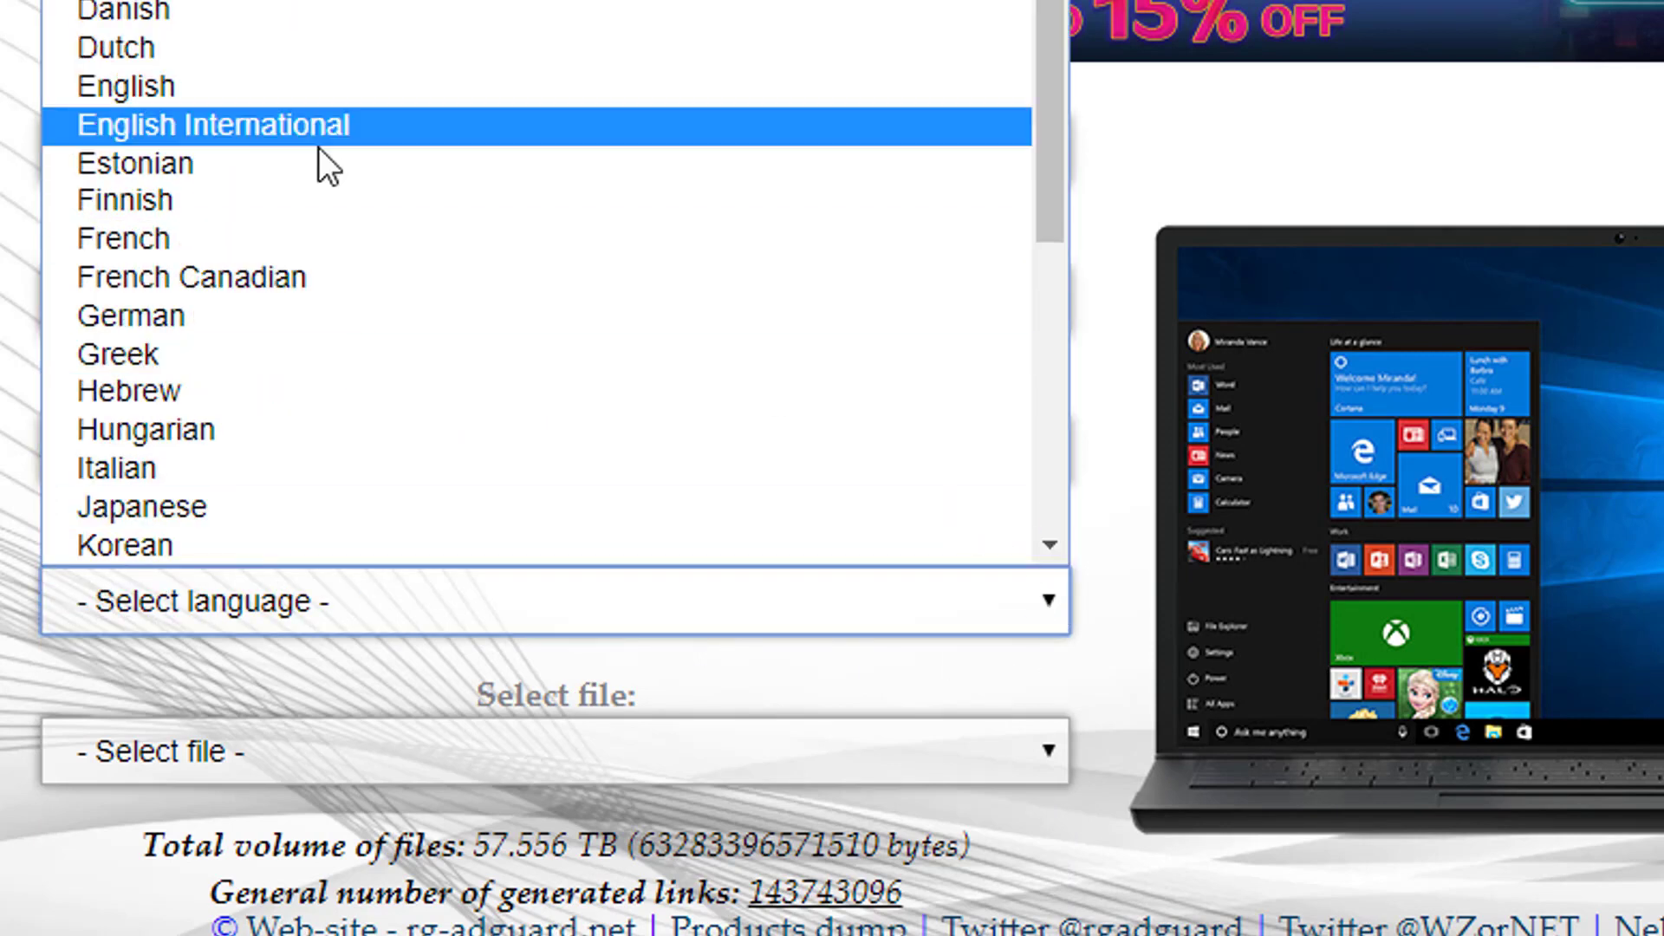
{"action": "left_click", "coordinate": [276, 87]}
{"action": "left_click", "coordinate": [1038, 747]}
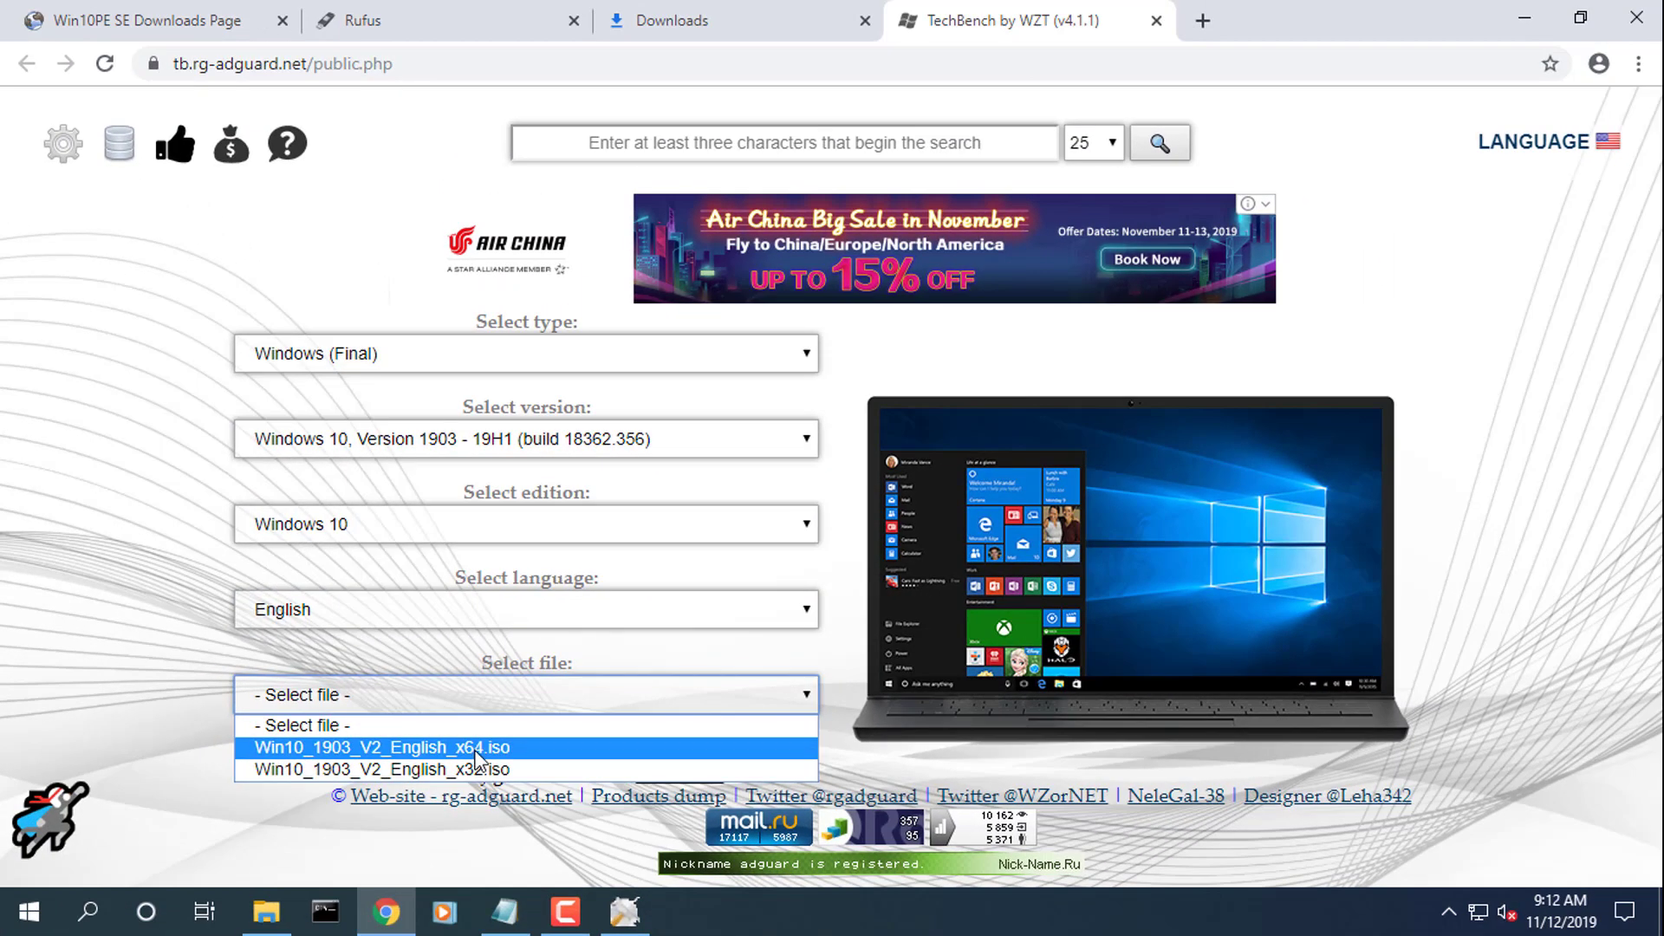
{"action": "left_click", "coordinate": [494, 840]}
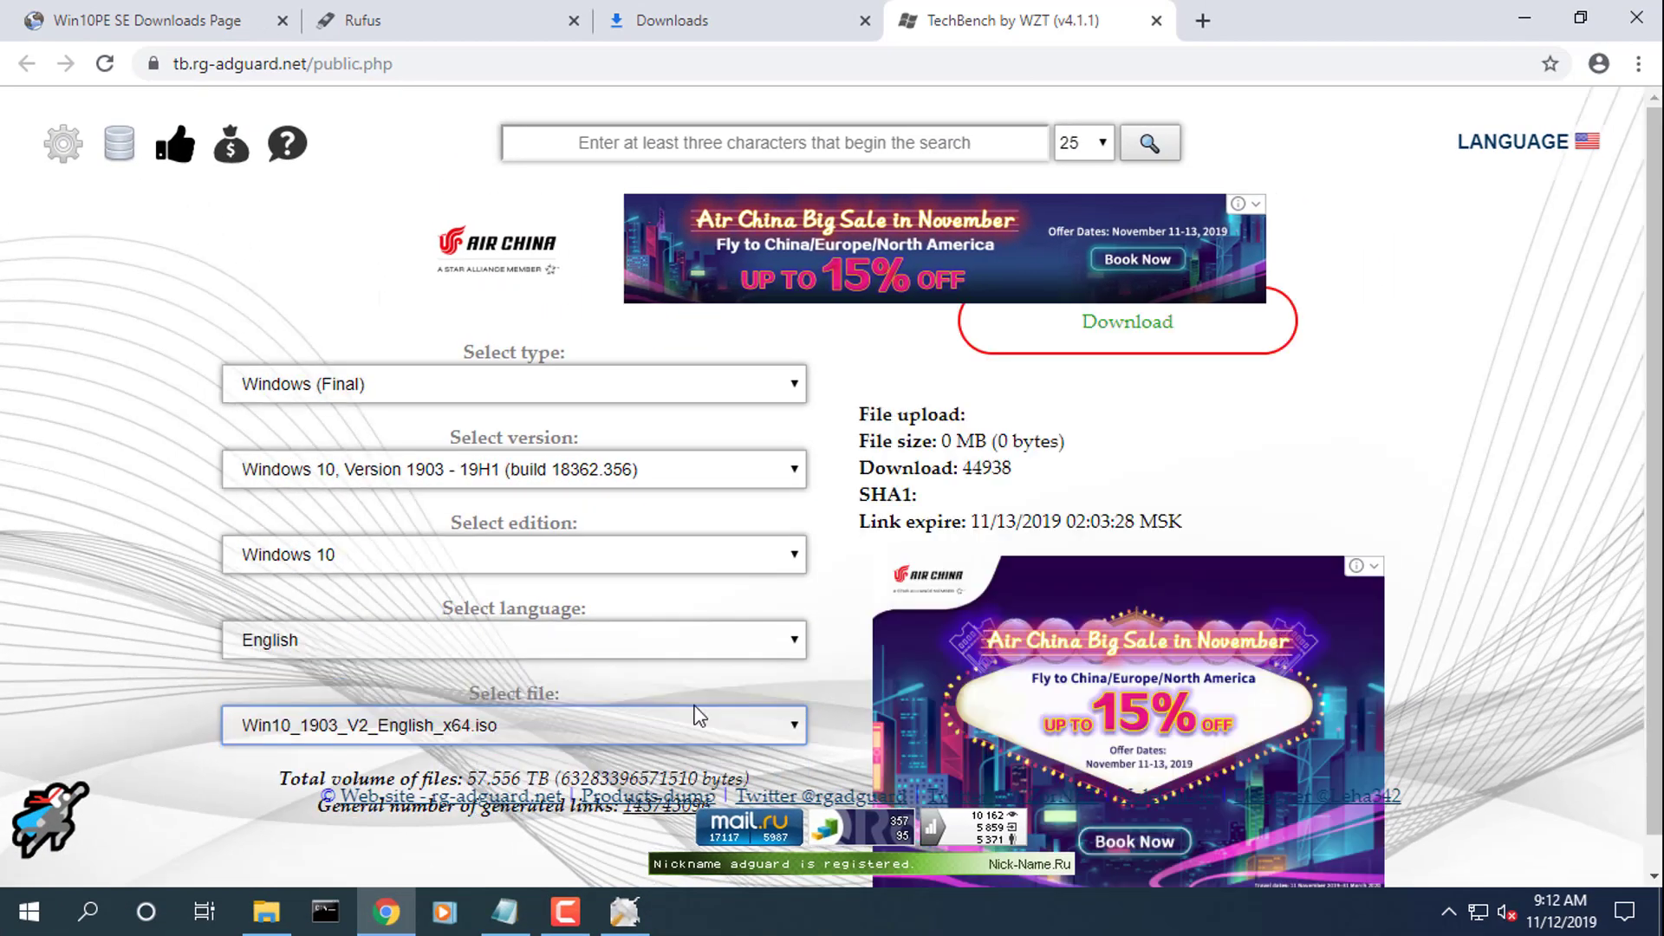
- Download the selected Windows 10 ISO and open the browser's full downloads list
{"action": "left_click", "coordinate": [1101, 343]}
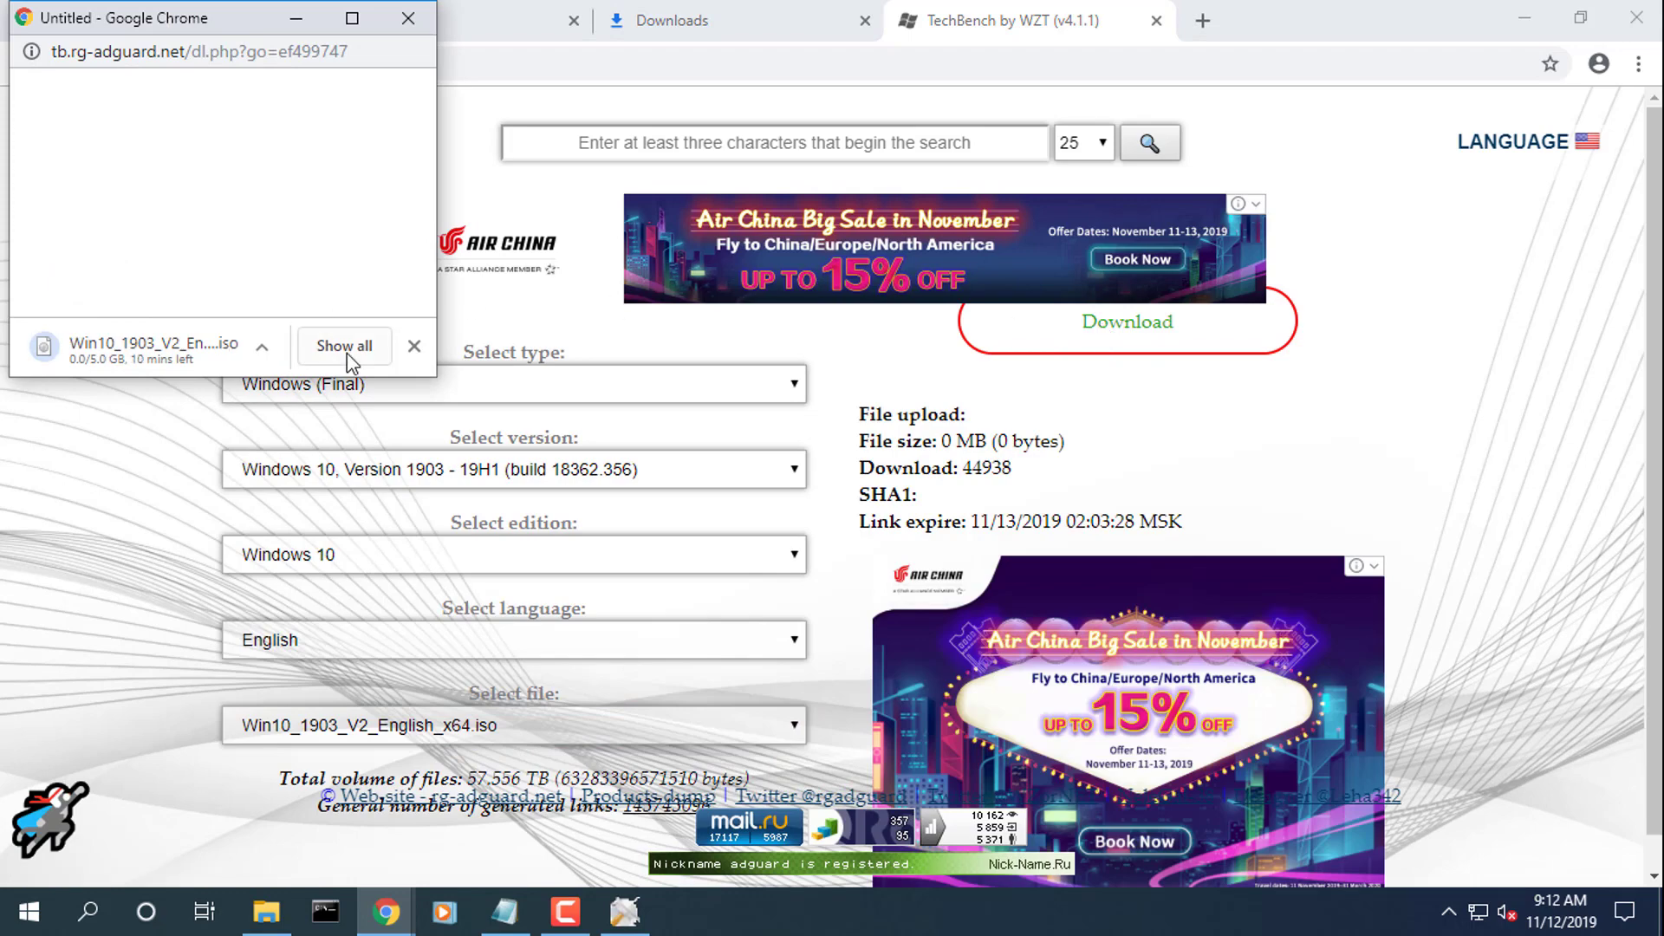
{"action": "left_click", "coordinate": [352, 18]}
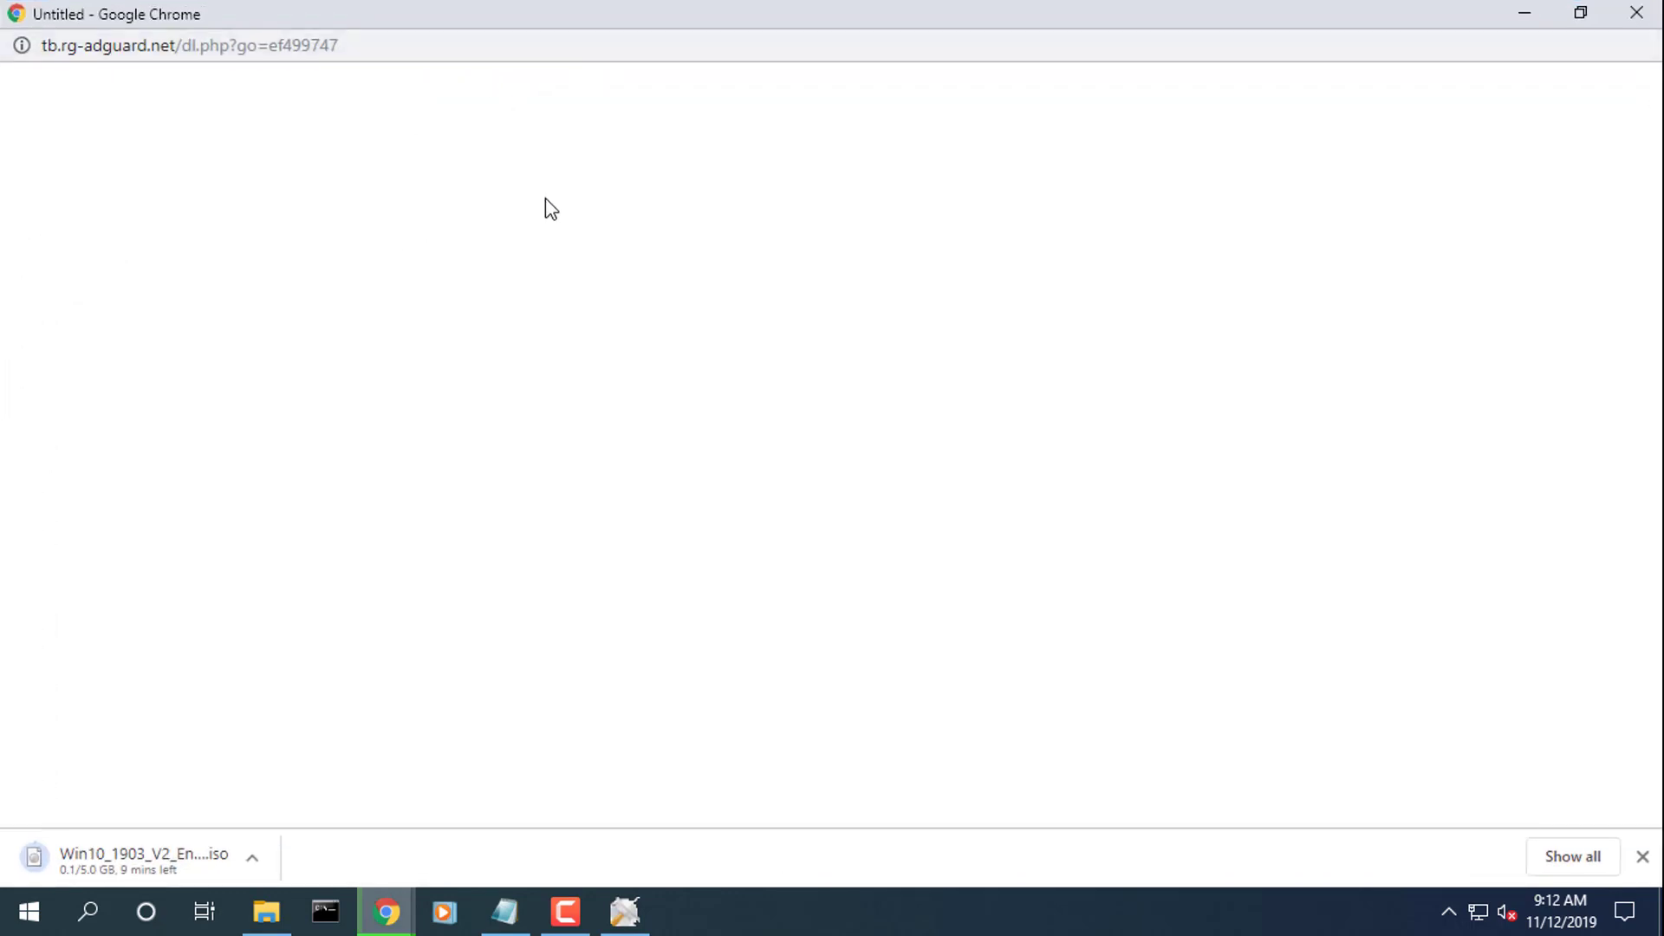
{"action": "left_click", "coordinate": [1583, 855]}
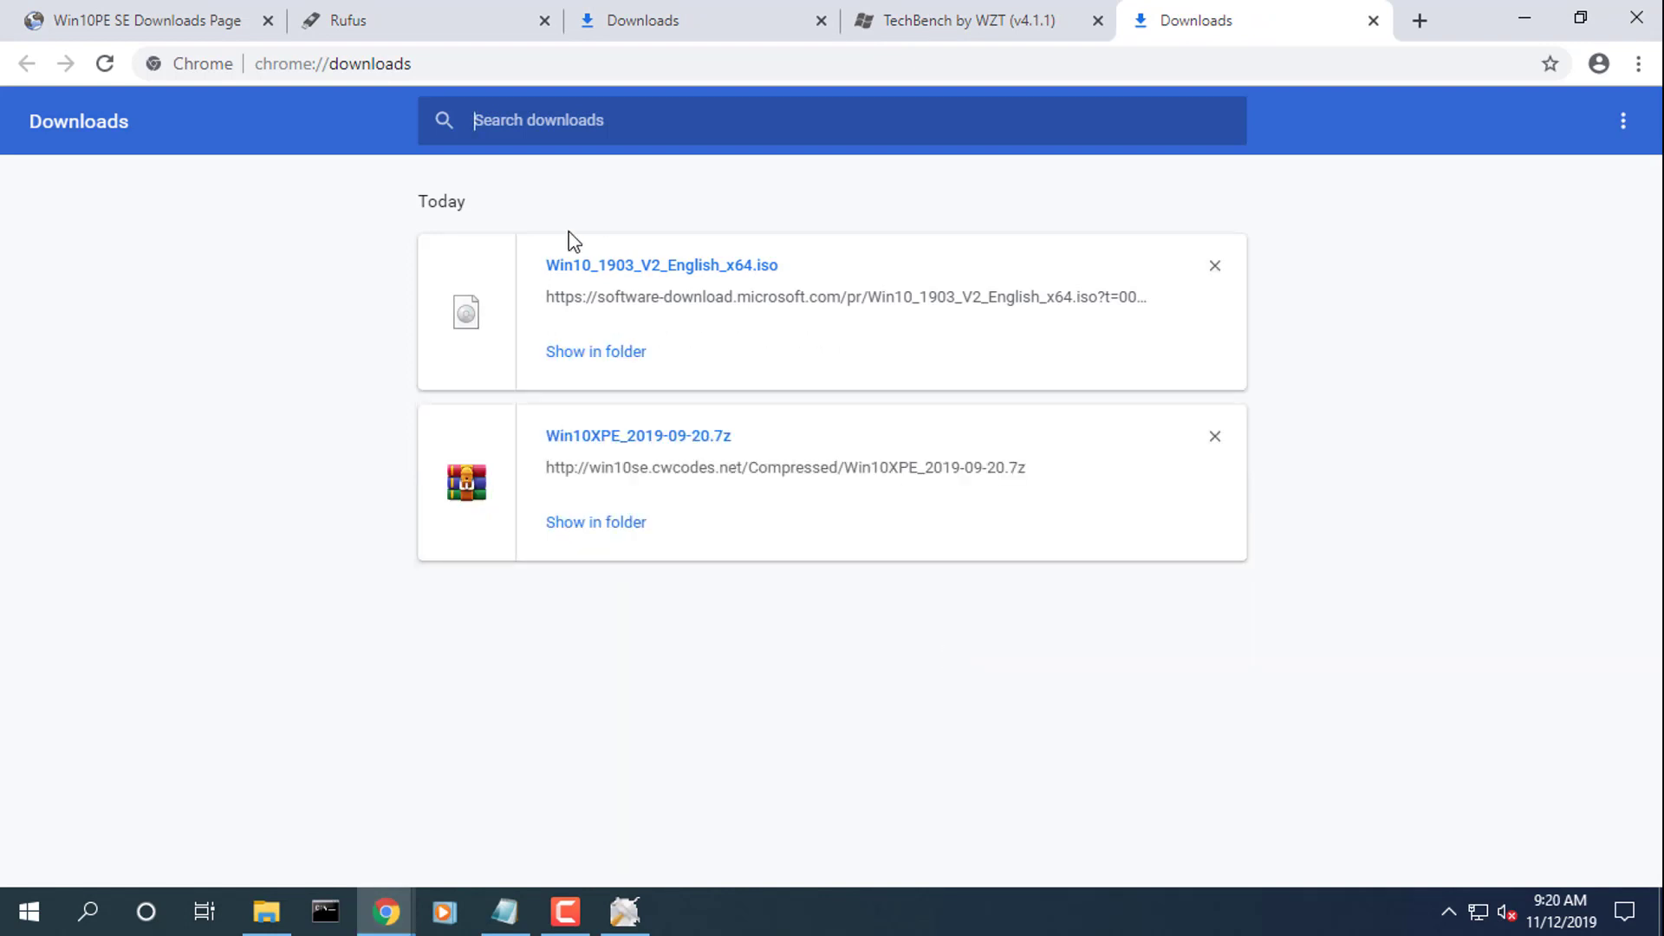
- Switch to File Explorer and locate the downloaded Win10_1903_V2_English_x64 disc image in the Downloads folder
{"action": "left_click", "coordinate": [267, 911]}
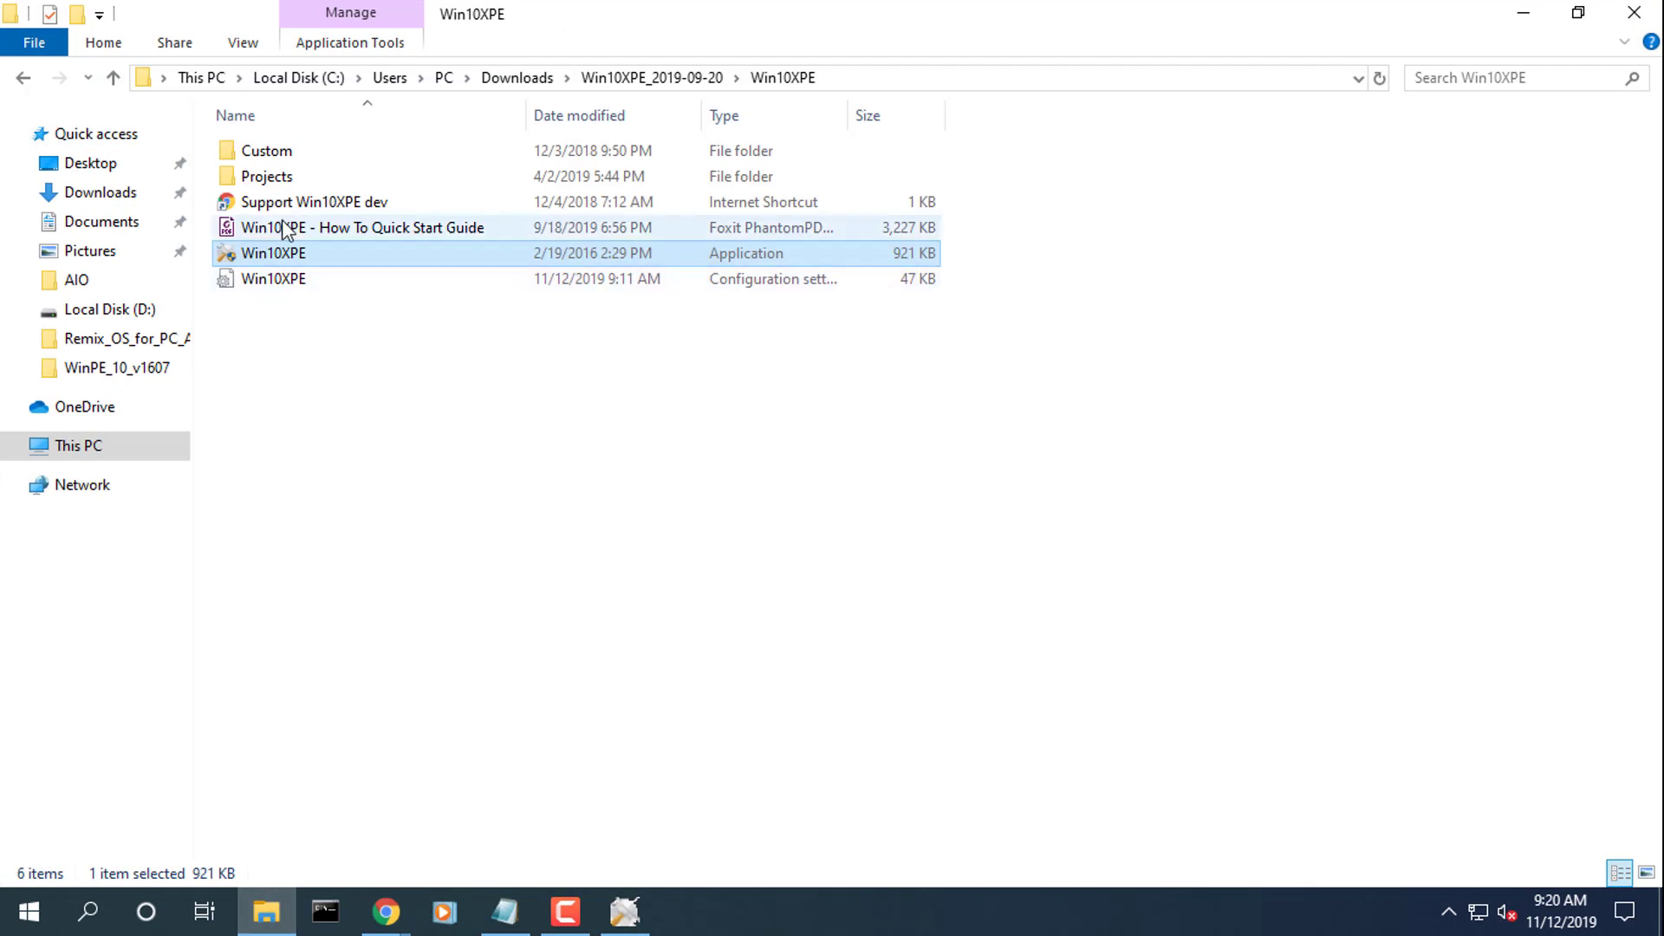
{"action": "left_click", "coordinate": [519, 77]}
{"action": "left_click", "coordinate": [362, 188]}
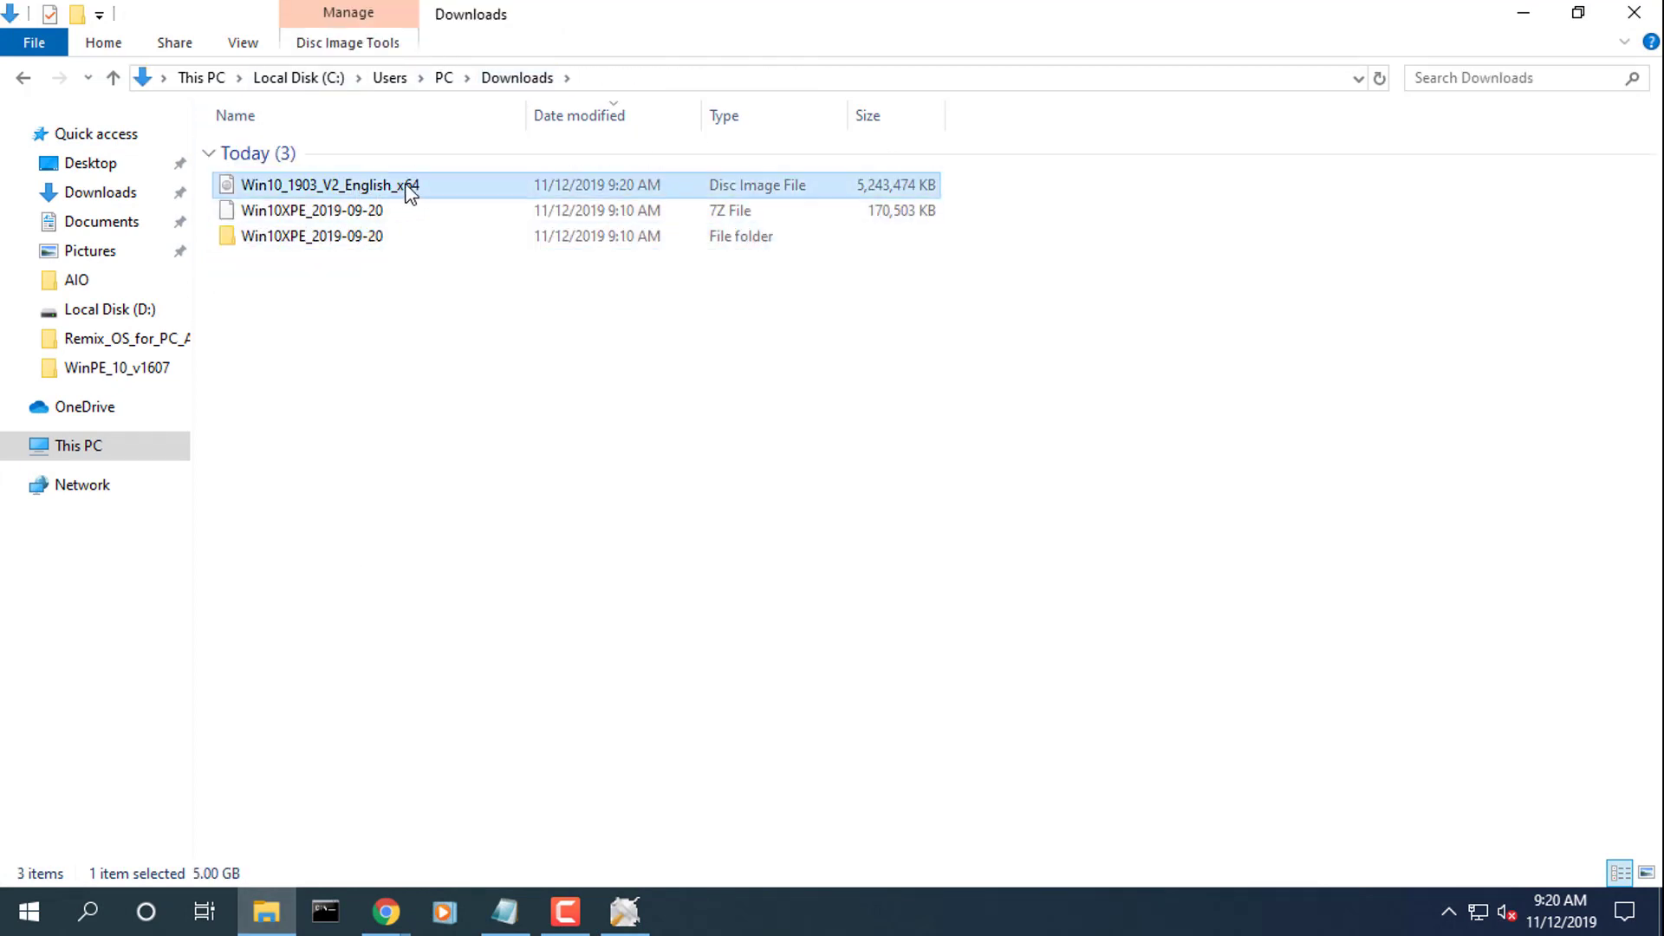
{"action": "right_click", "coordinate": [398, 184]}
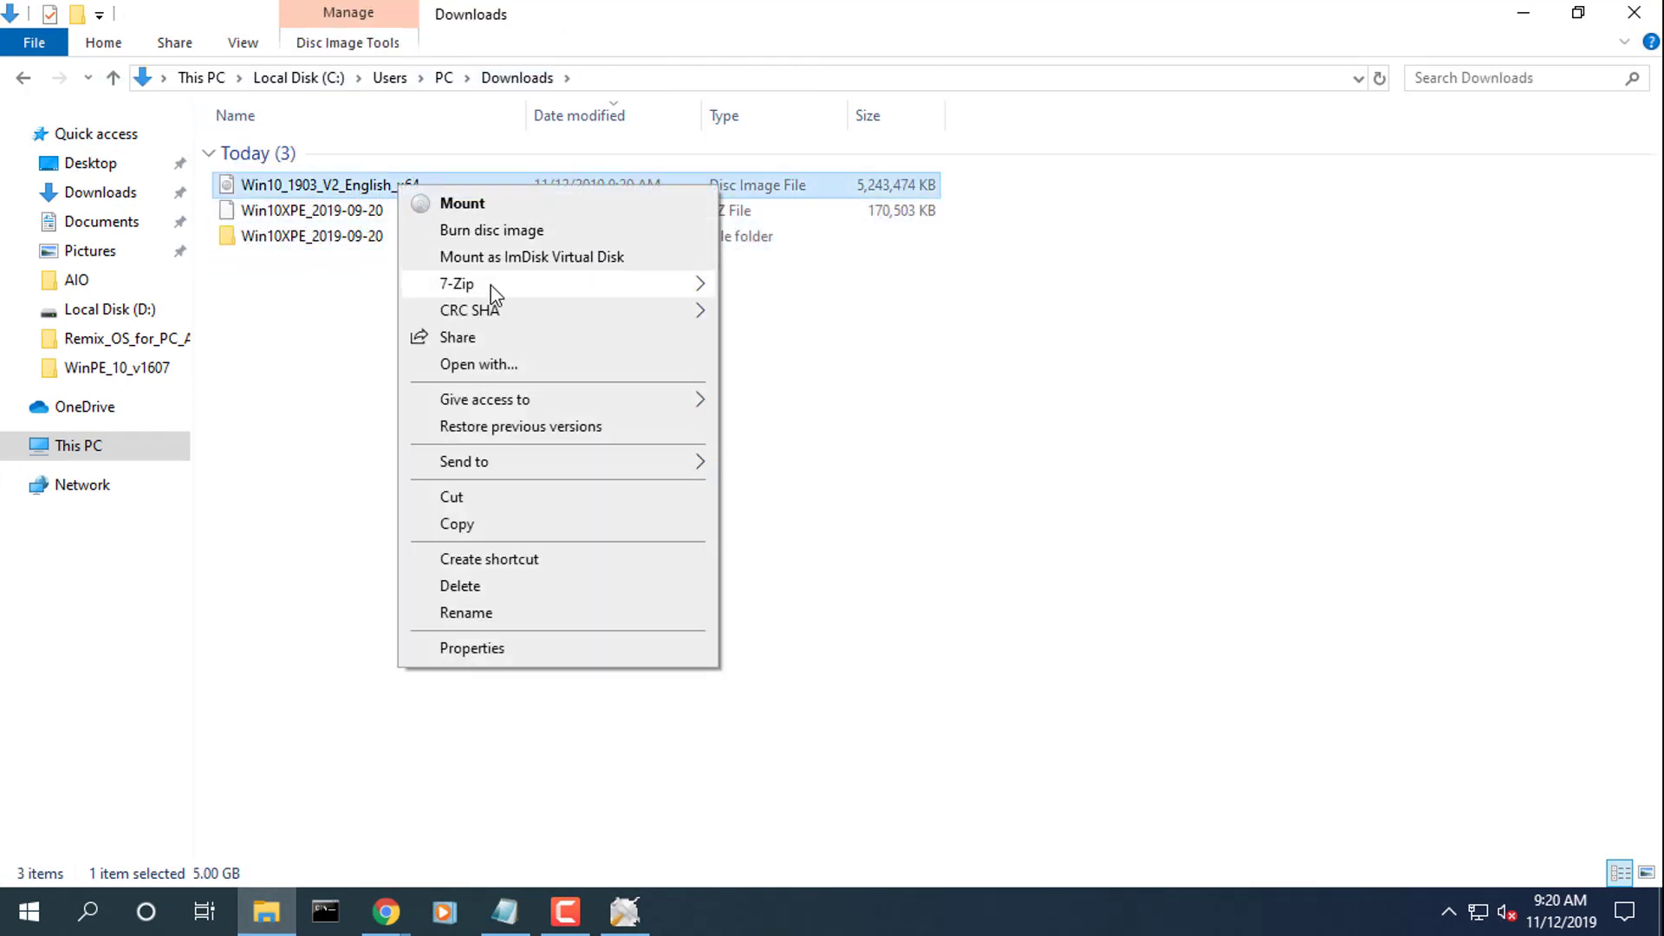
{"action": "left_click", "coordinate": [282, 335]}
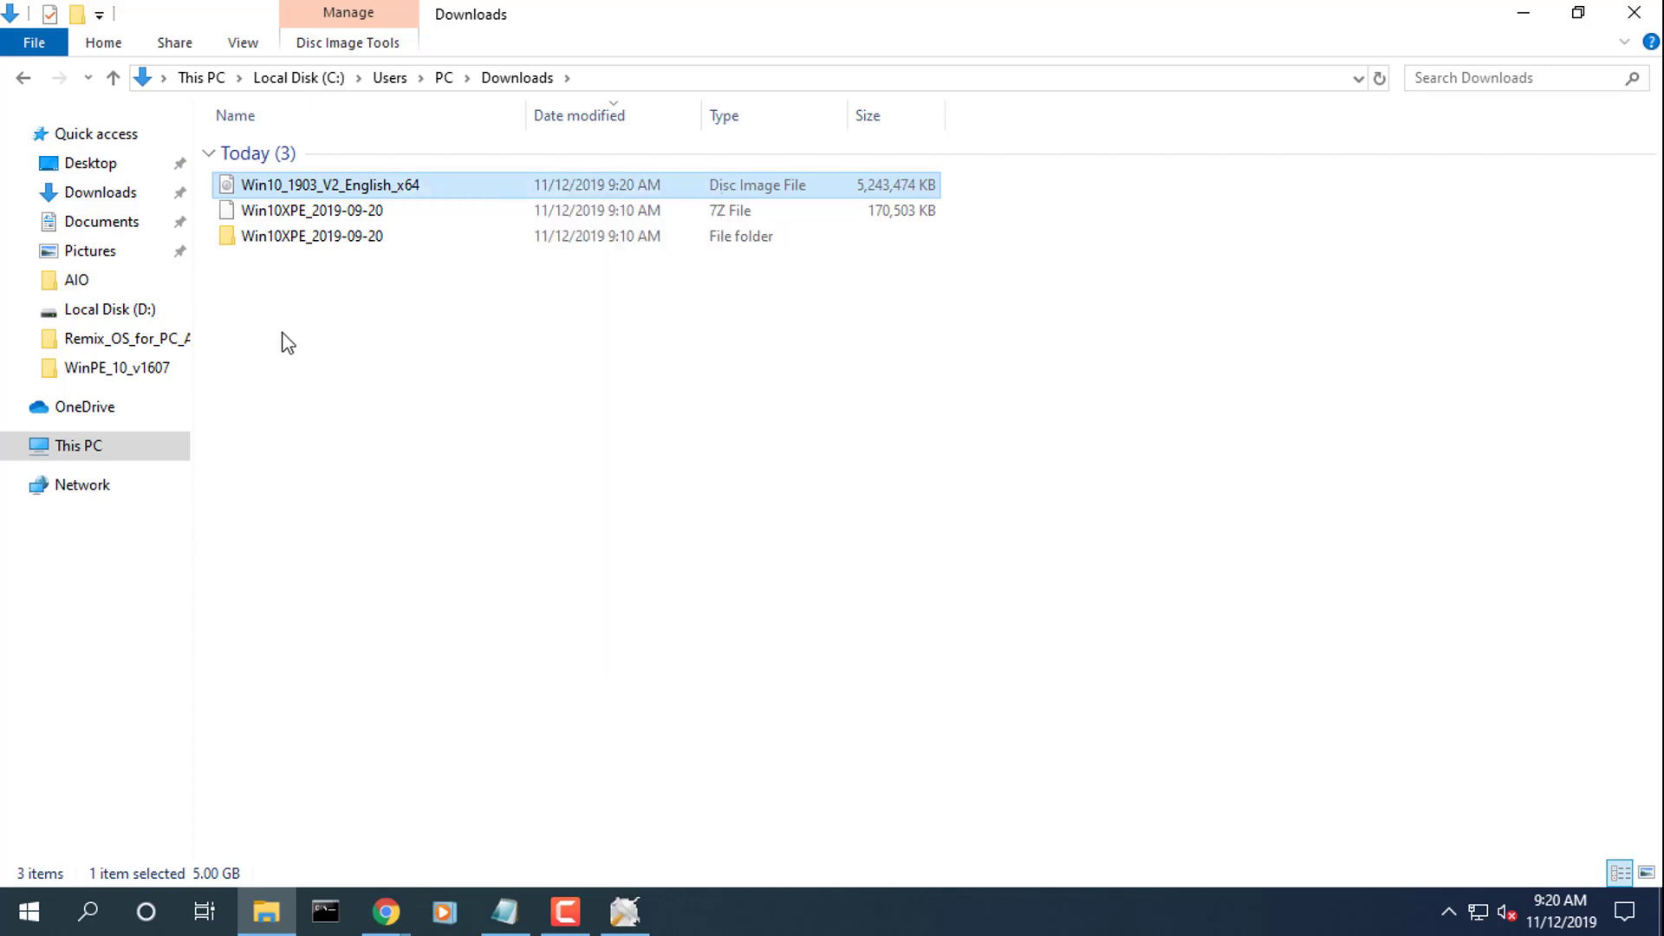
{"action": "left_click", "coordinate": [307, 196]}
{"action": "left_click", "coordinate": [357, 309]}
- Add an indented line reading "Download Windows 10 ISO" below the WinBuilder line in the Notepad note
{"action": "left_click", "coordinate": [505, 911]}
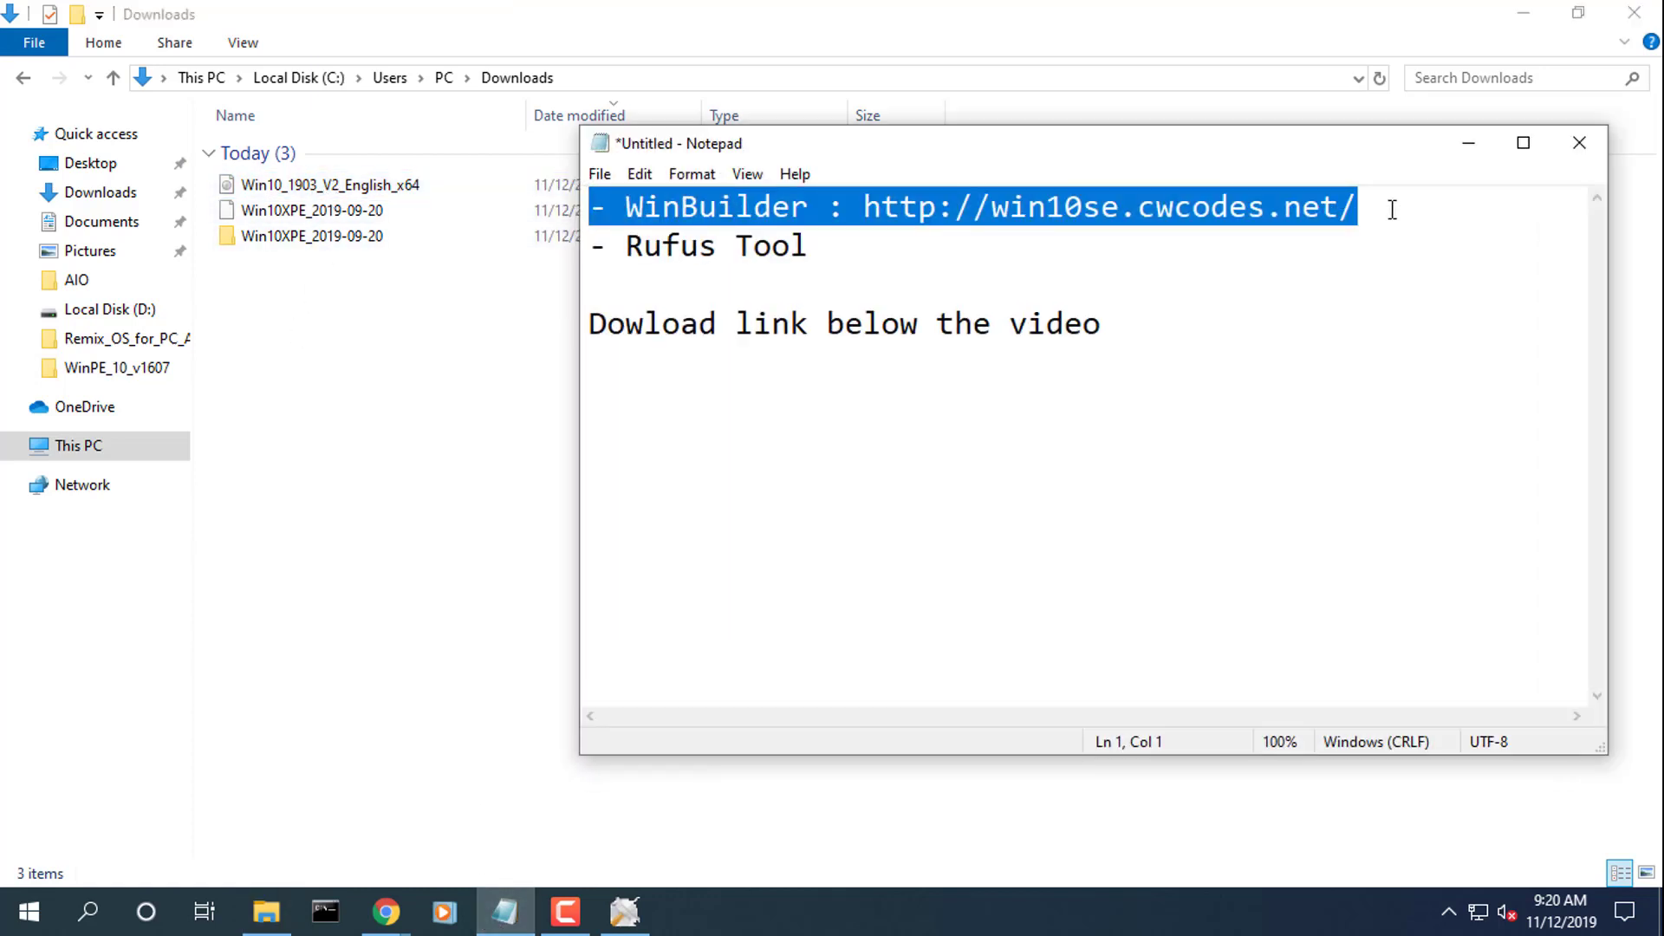
{"action": "left_click", "coordinate": [1392, 210]}
{"action": "key", "text": "Return"}
{"action": "key", "text": "Tab"}
{"action": "type", "text": "Download Windows 10 ISO"}
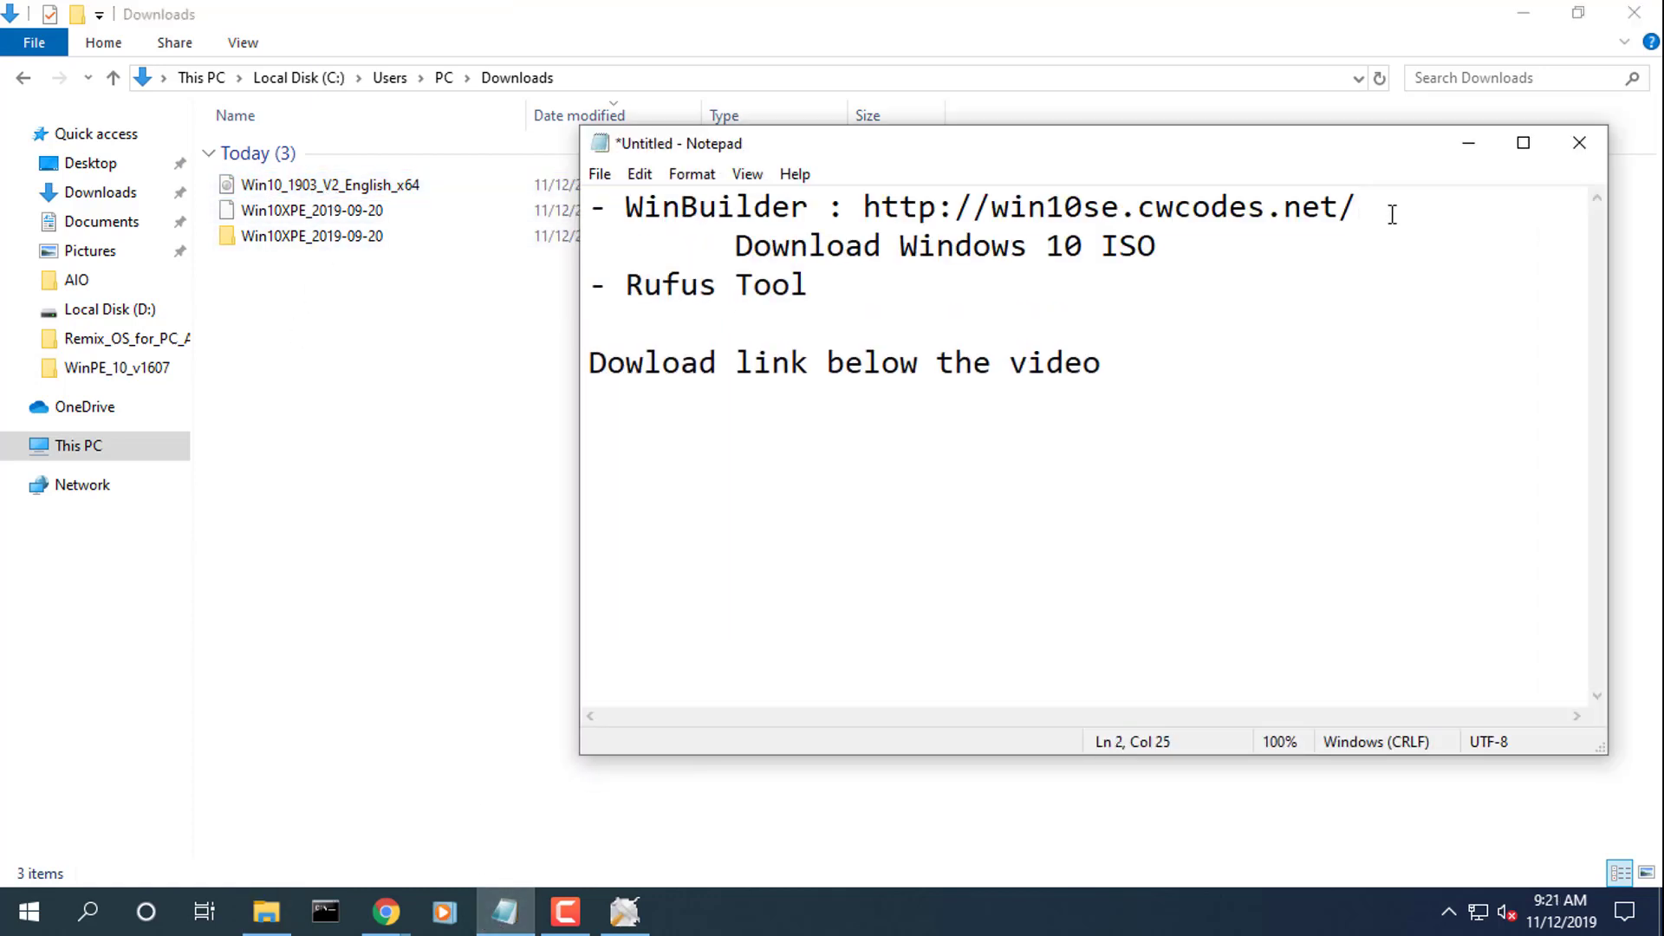
- Minimise the windows around the note, highlight its "Download Windows 10 ISO" line, and minimise Notepad as well
{"action": "left_click", "coordinate": [1527, 15]}
{"action": "left_click", "coordinate": [1529, 23]}
{"action": "left_click", "coordinate": [1530, 22]}
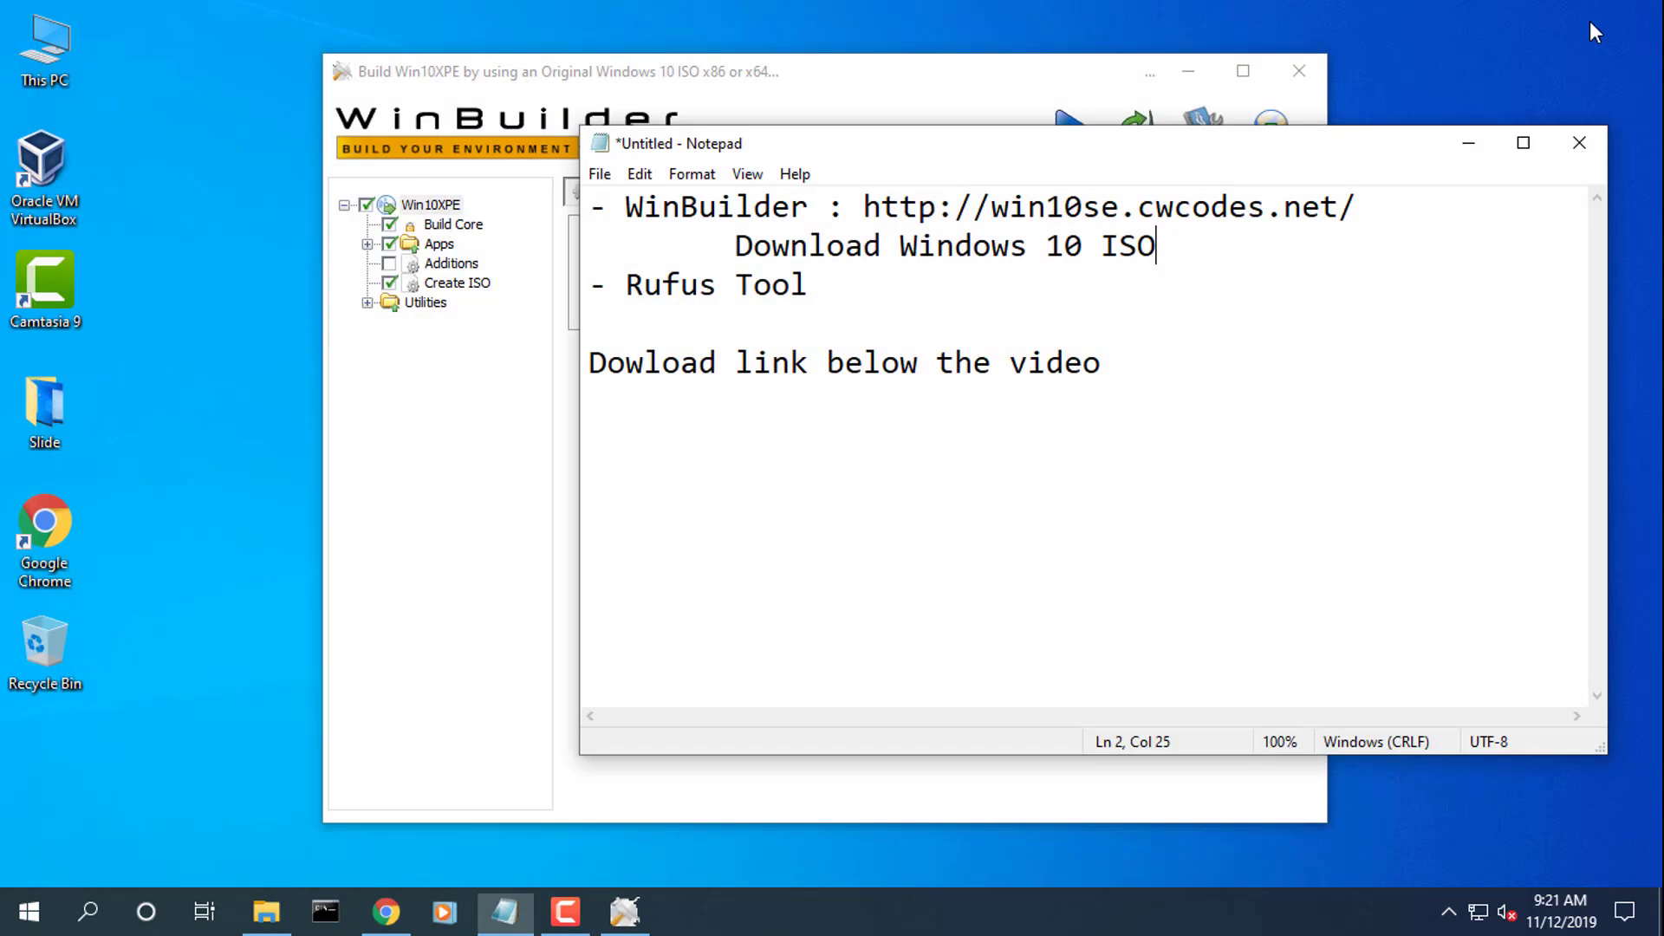
{"action": "left_click", "coordinate": [1192, 73]}
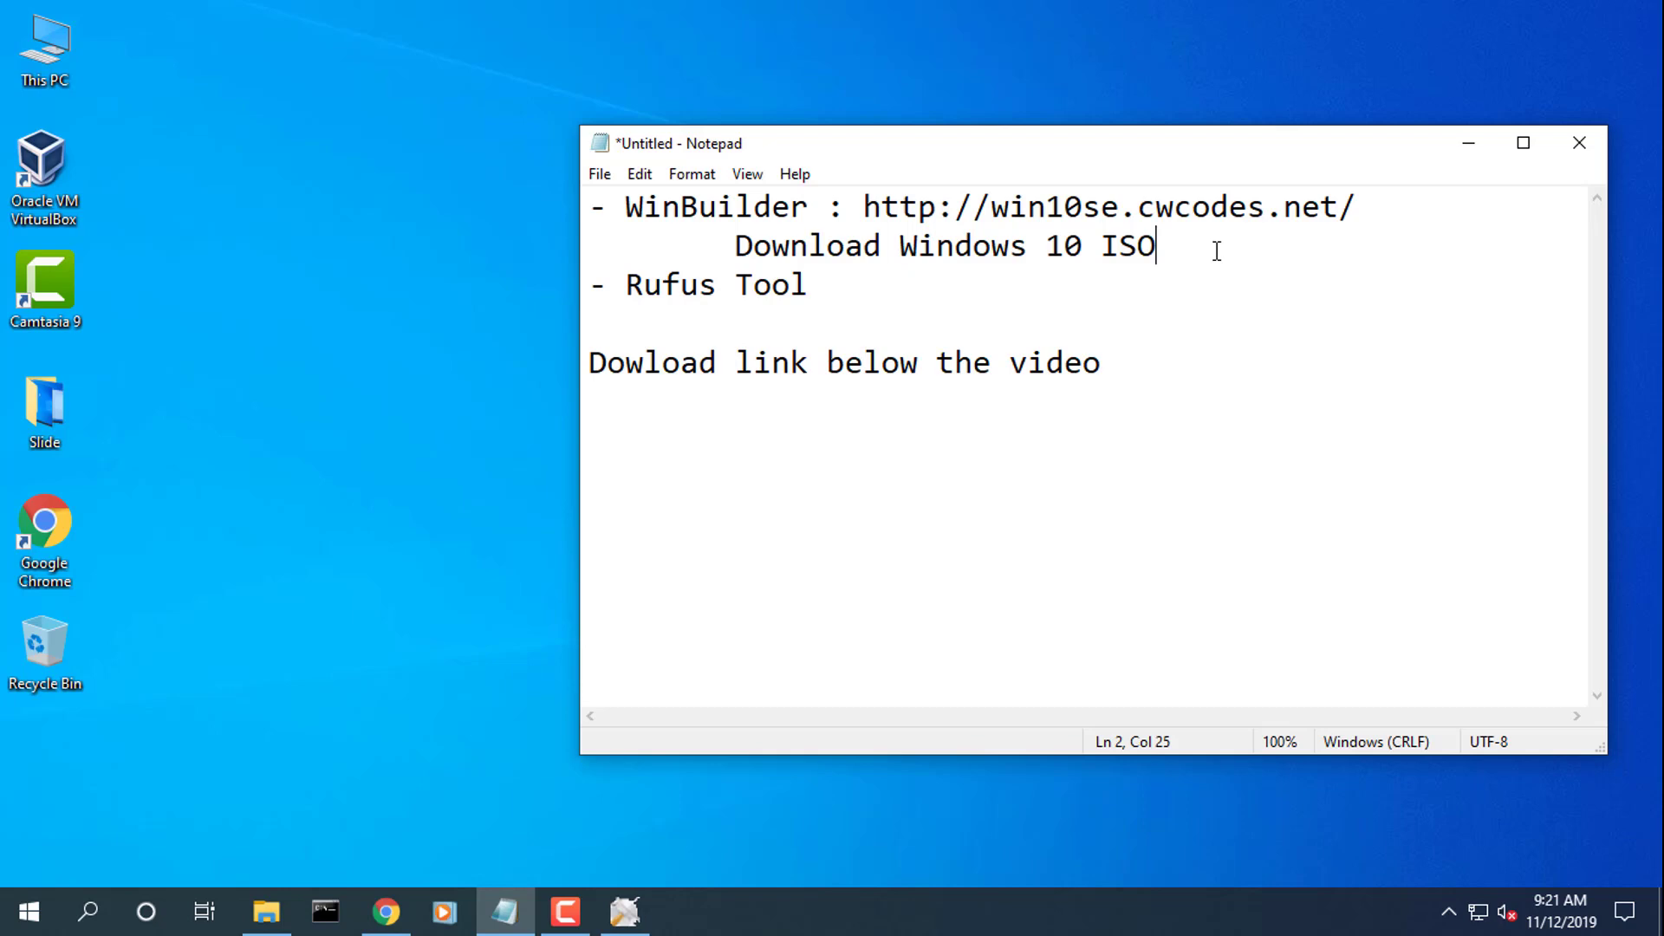
{"action": "left_click_drag", "start_coordinate": [1217, 251], "coordinate": [731, 248]}
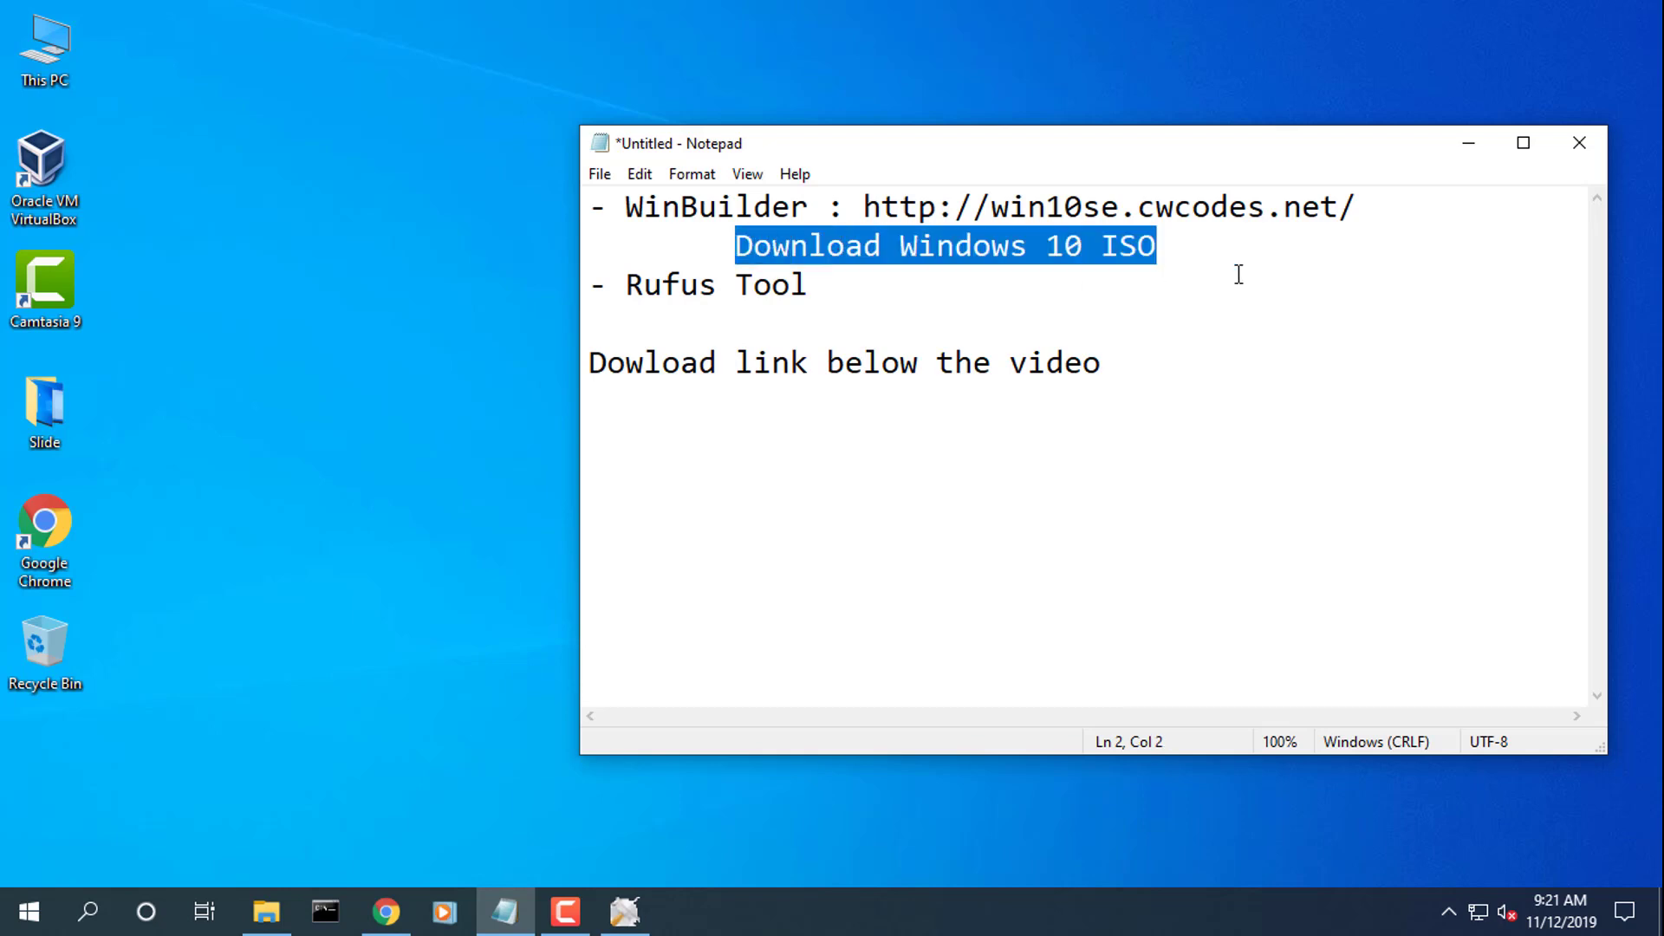
{"action": "left_click", "coordinate": [1471, 143]}
- Extract the Win10_1903_V2_English_x64 disc image in Downloads with 7-Zip into a folder of the same name
{"action": "left_click", "coordinate": [266, 911]}
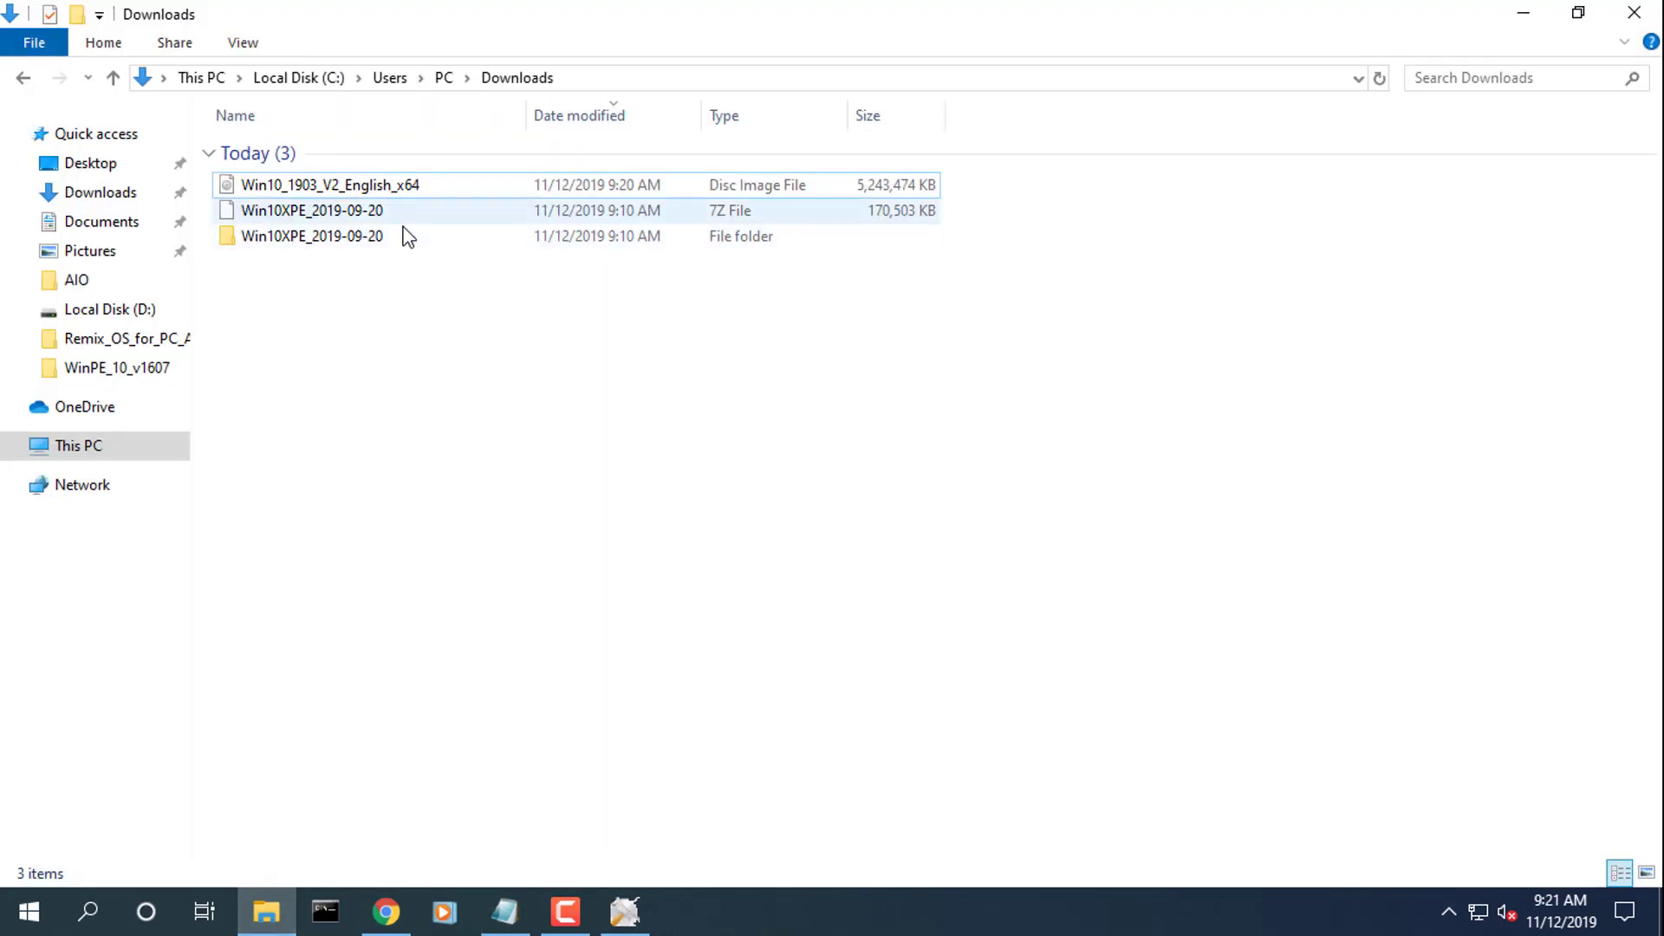
{"action": "left_click", "coordinate": [350, 192]}
{"action": "right_click", "coordinate": [305, 182]}
{"action": "mouse_move", "coordinate": [382, 281]}
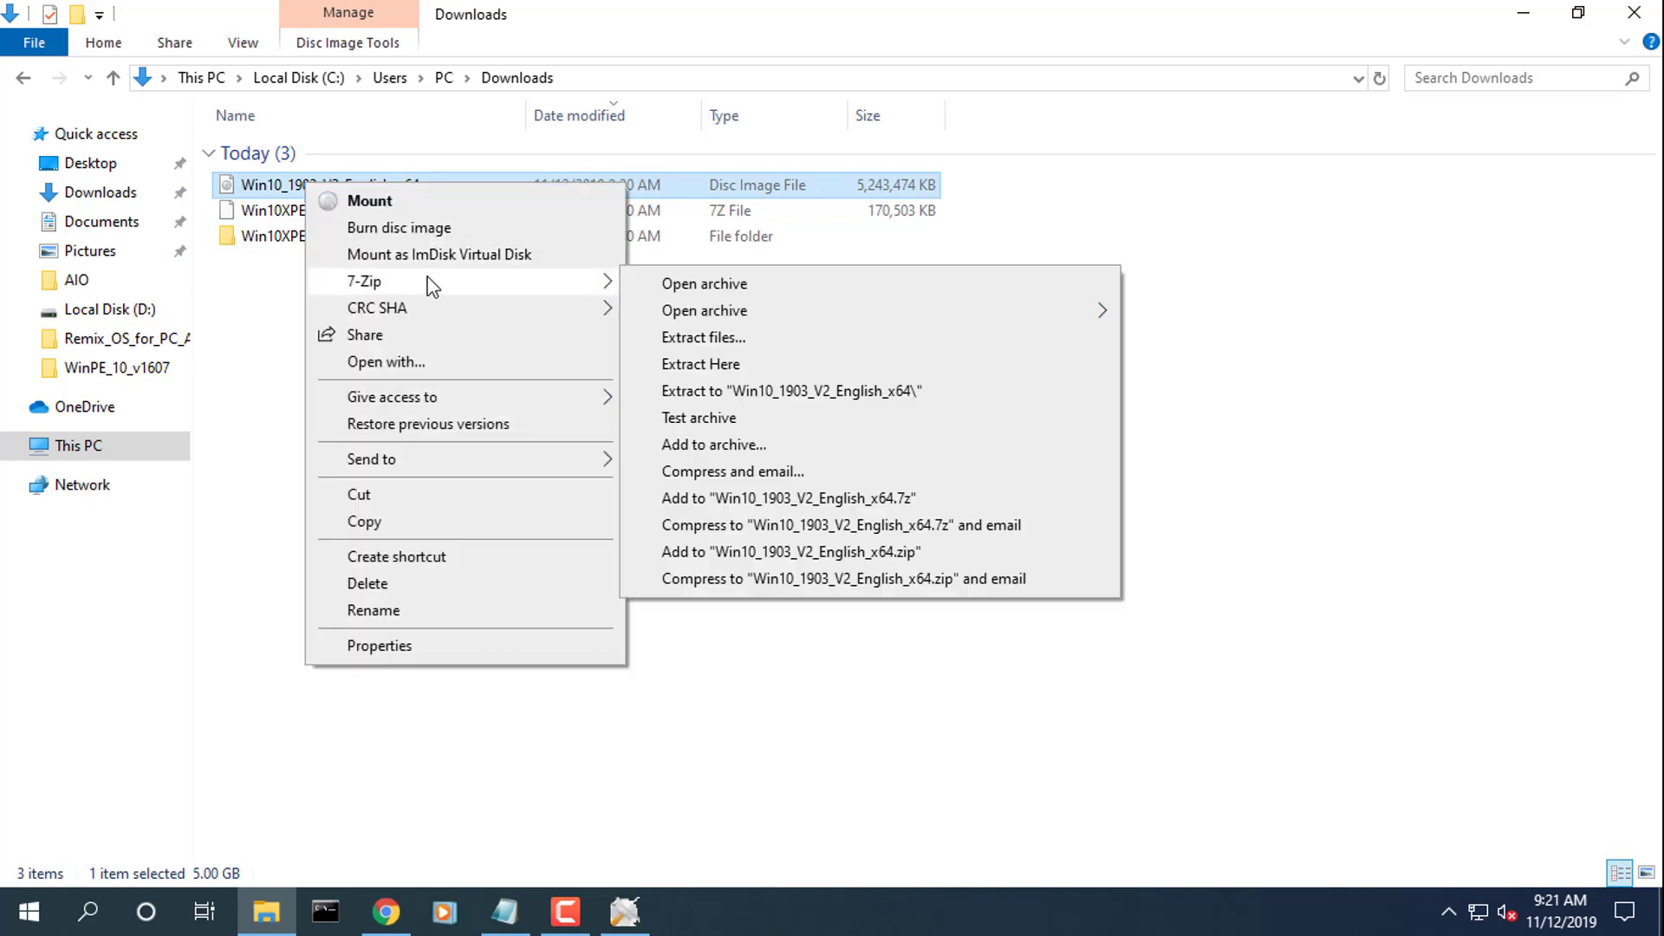
{"action": "left_click", "coordinate": [781, 391]}
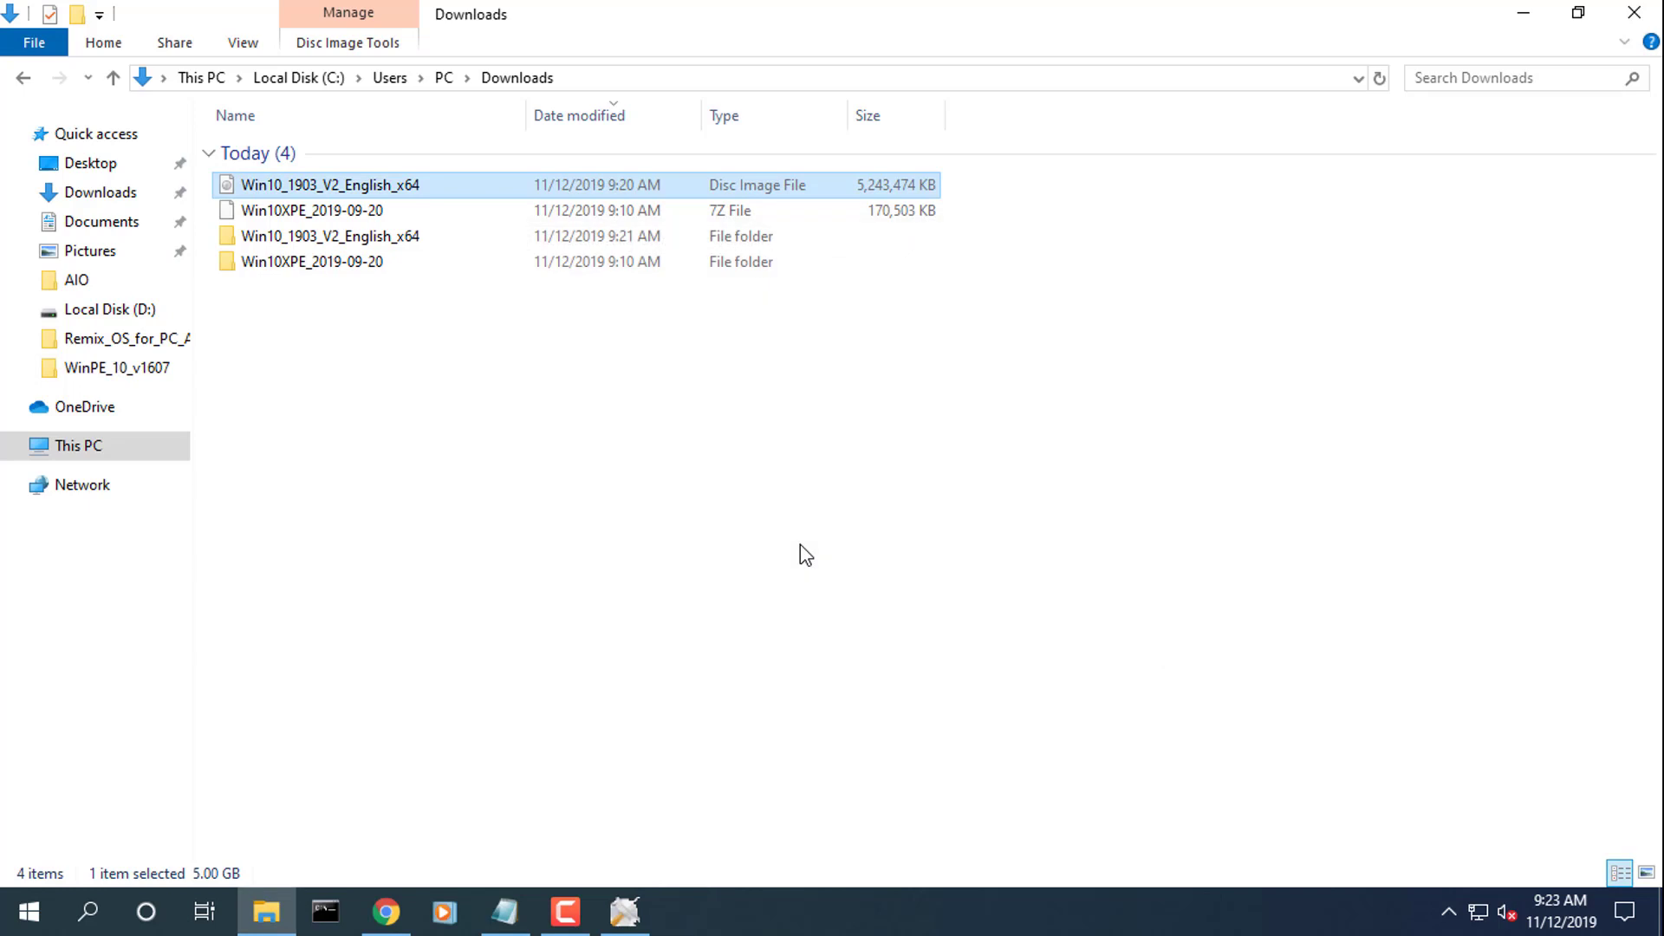
- Check the contents of the extracted Win10_1903_V2_English_x64 folder, return to Downloads and minimise File Explorer
{"action": "left_click", "coordinate": [338, 262]}
{"action": "double_click", "coordinate": [352, 239]}
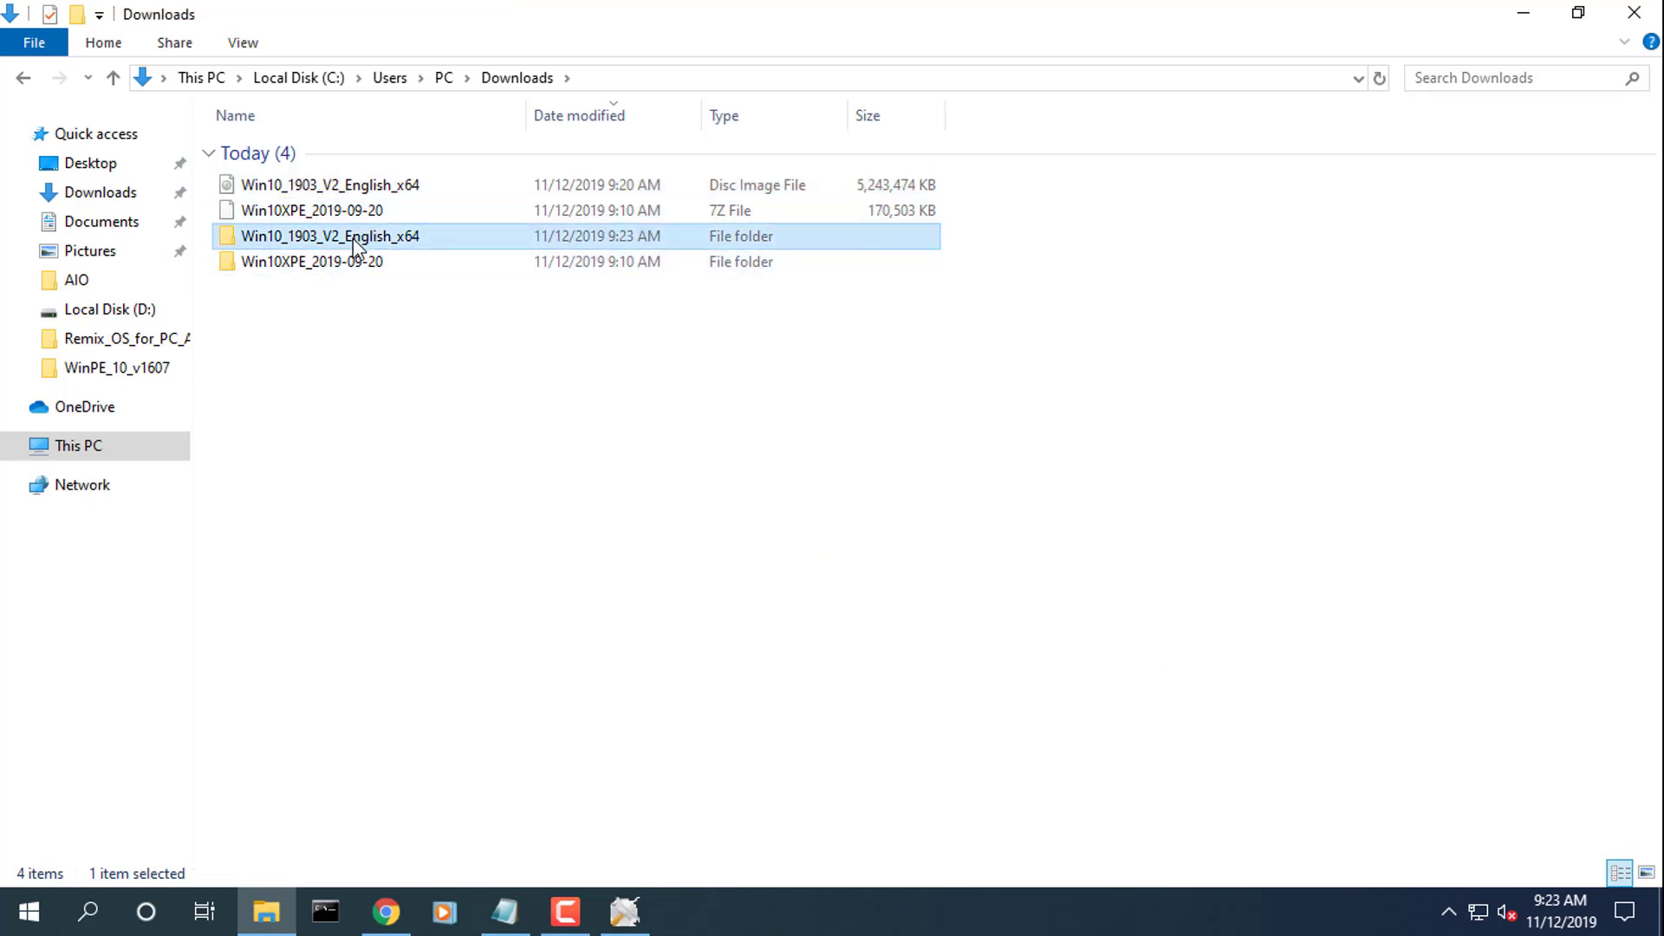
{"action": "left_click_drag", "start_coordinate": [227, 535], "coordinate": [420, 118]}
{"action": "left_click", "coordinate": [518, 78]}
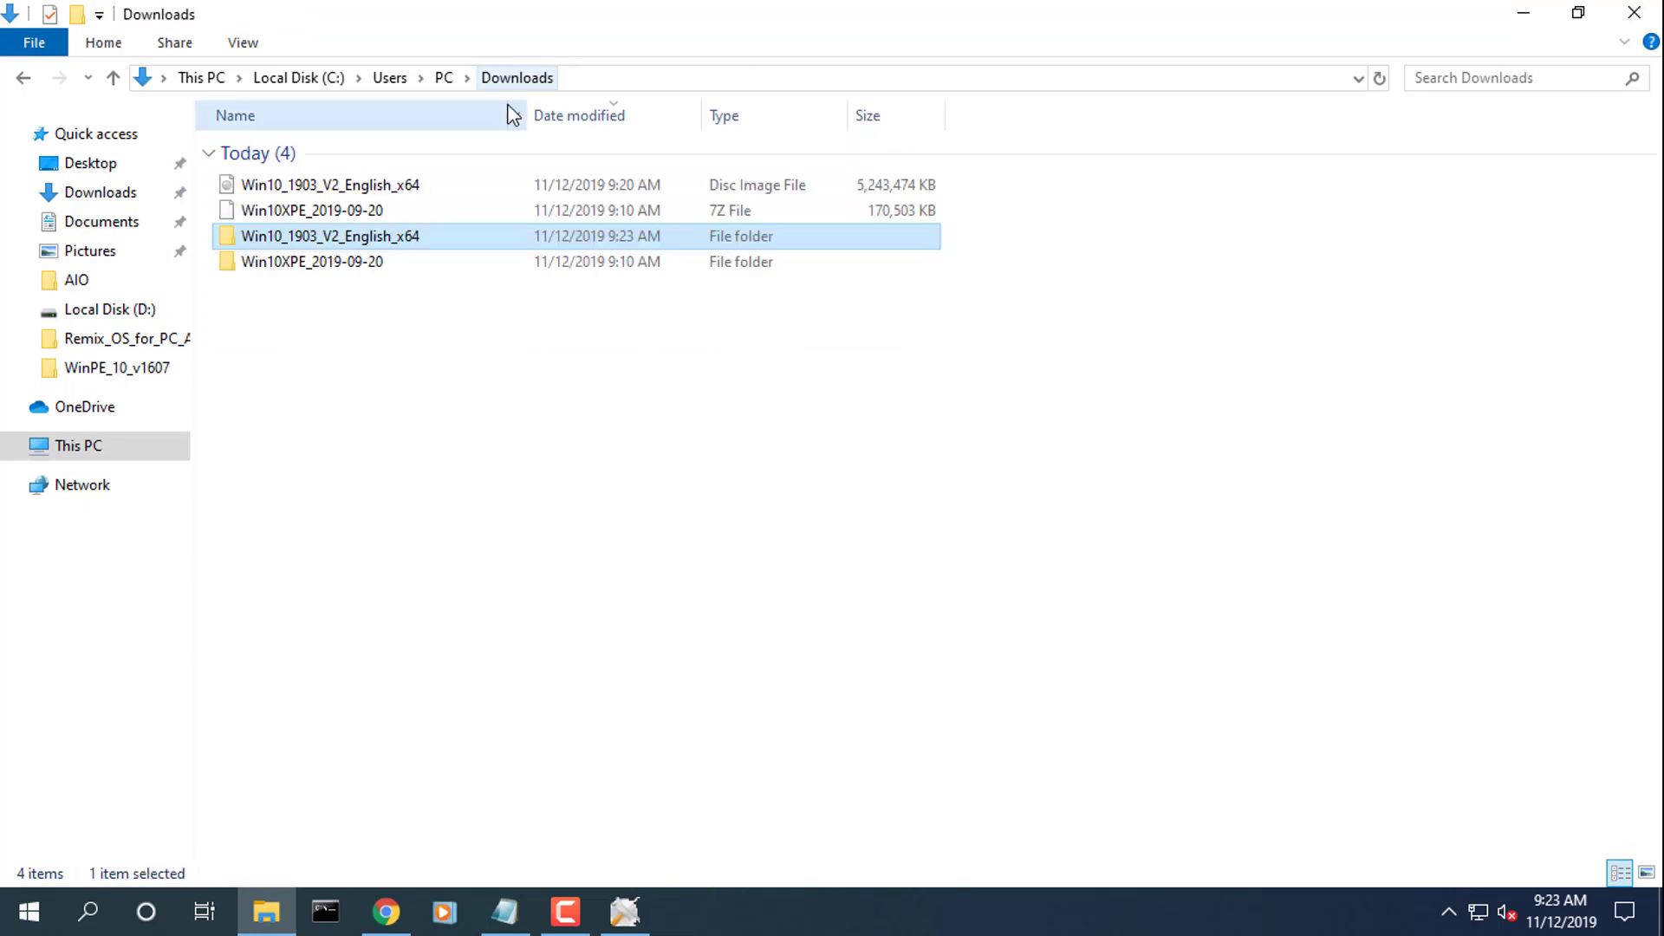
{"action": "left_click", "coordinate": [1522, 16]}
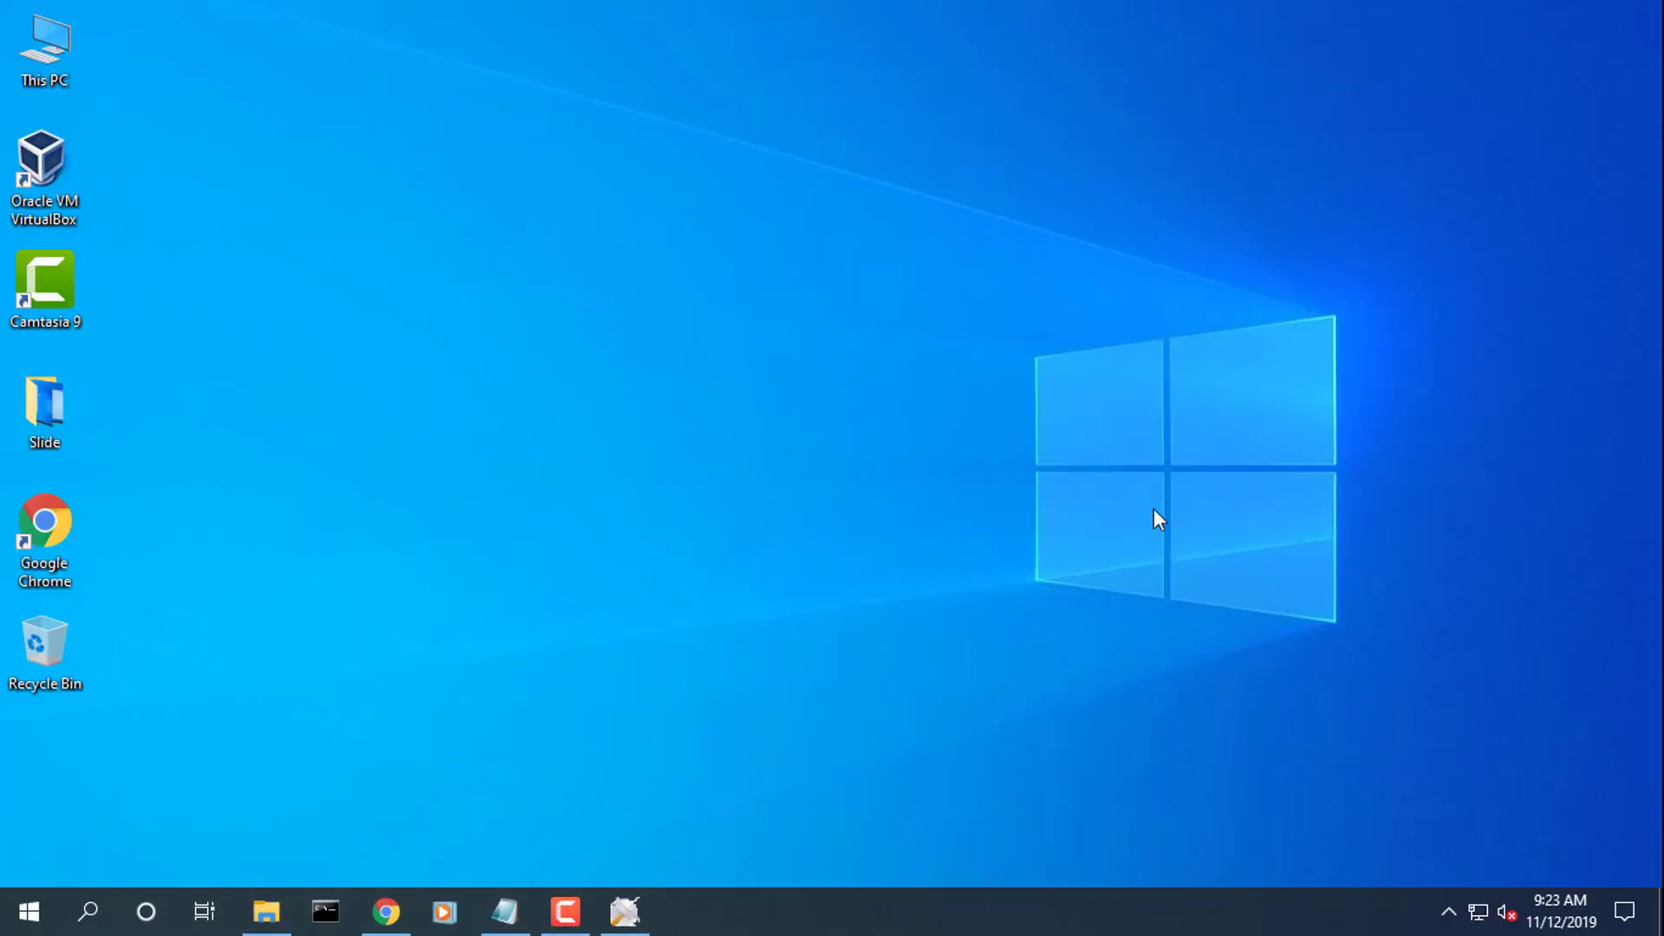
- Switch to WinBuilder and set the Windows 10 source folder to Win10_1903_V2_English_x64 in Downloads
{"action": "left_click", "coordinate": [640, 920]}
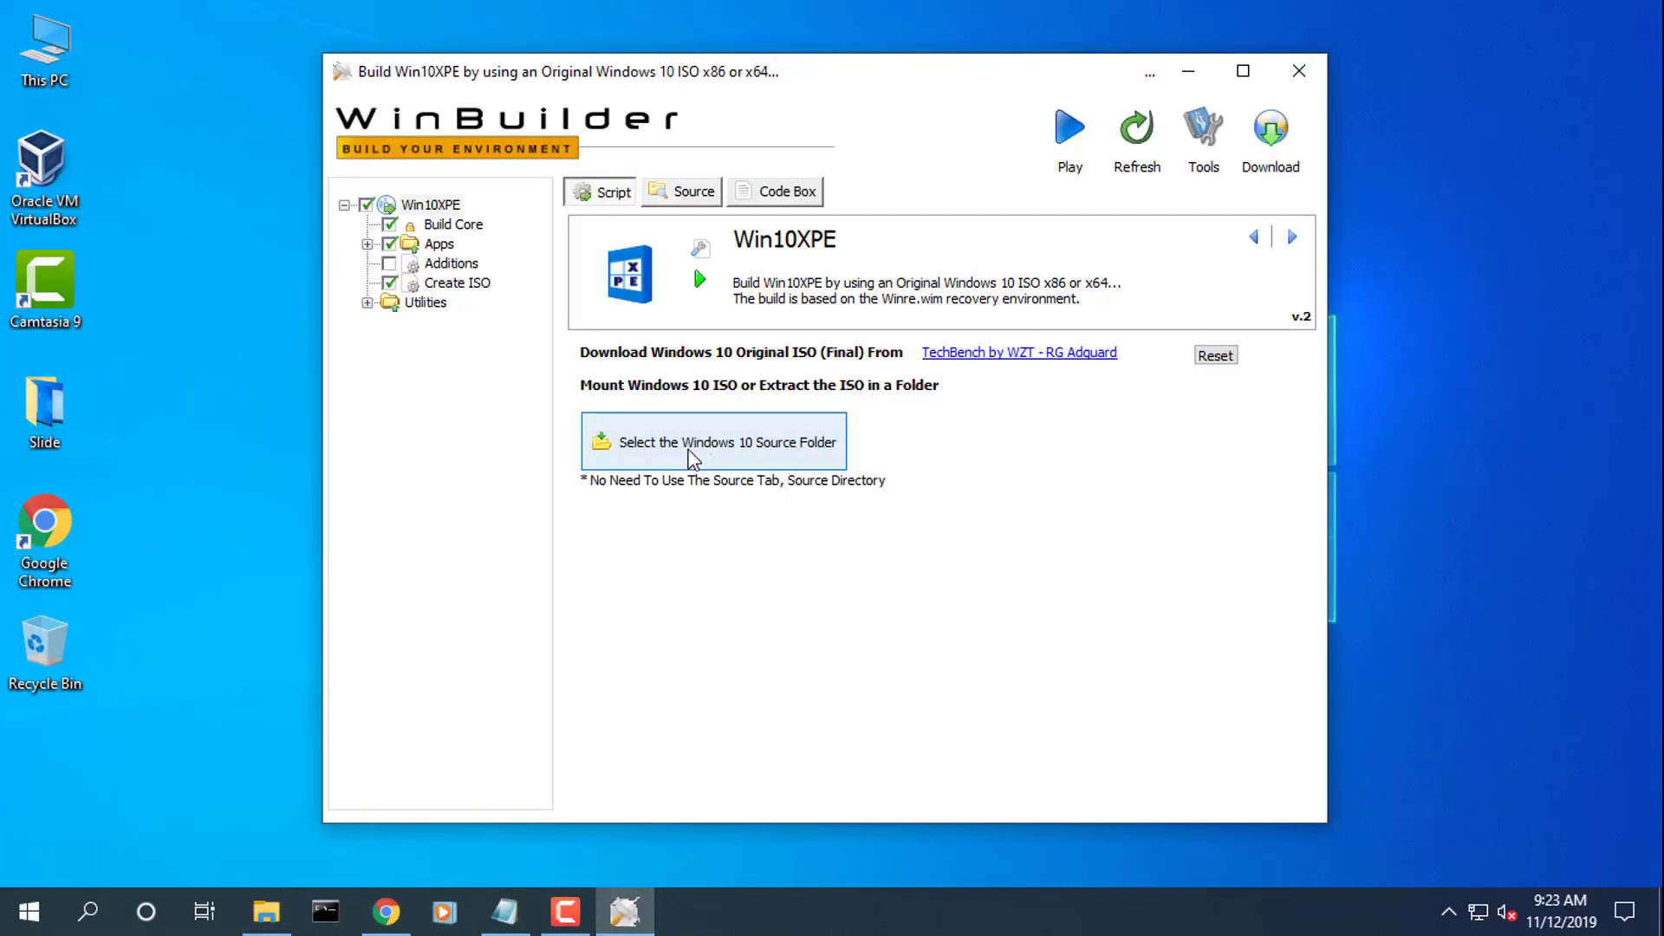
{"action": "left_click", "coordinate": [713, 458]}
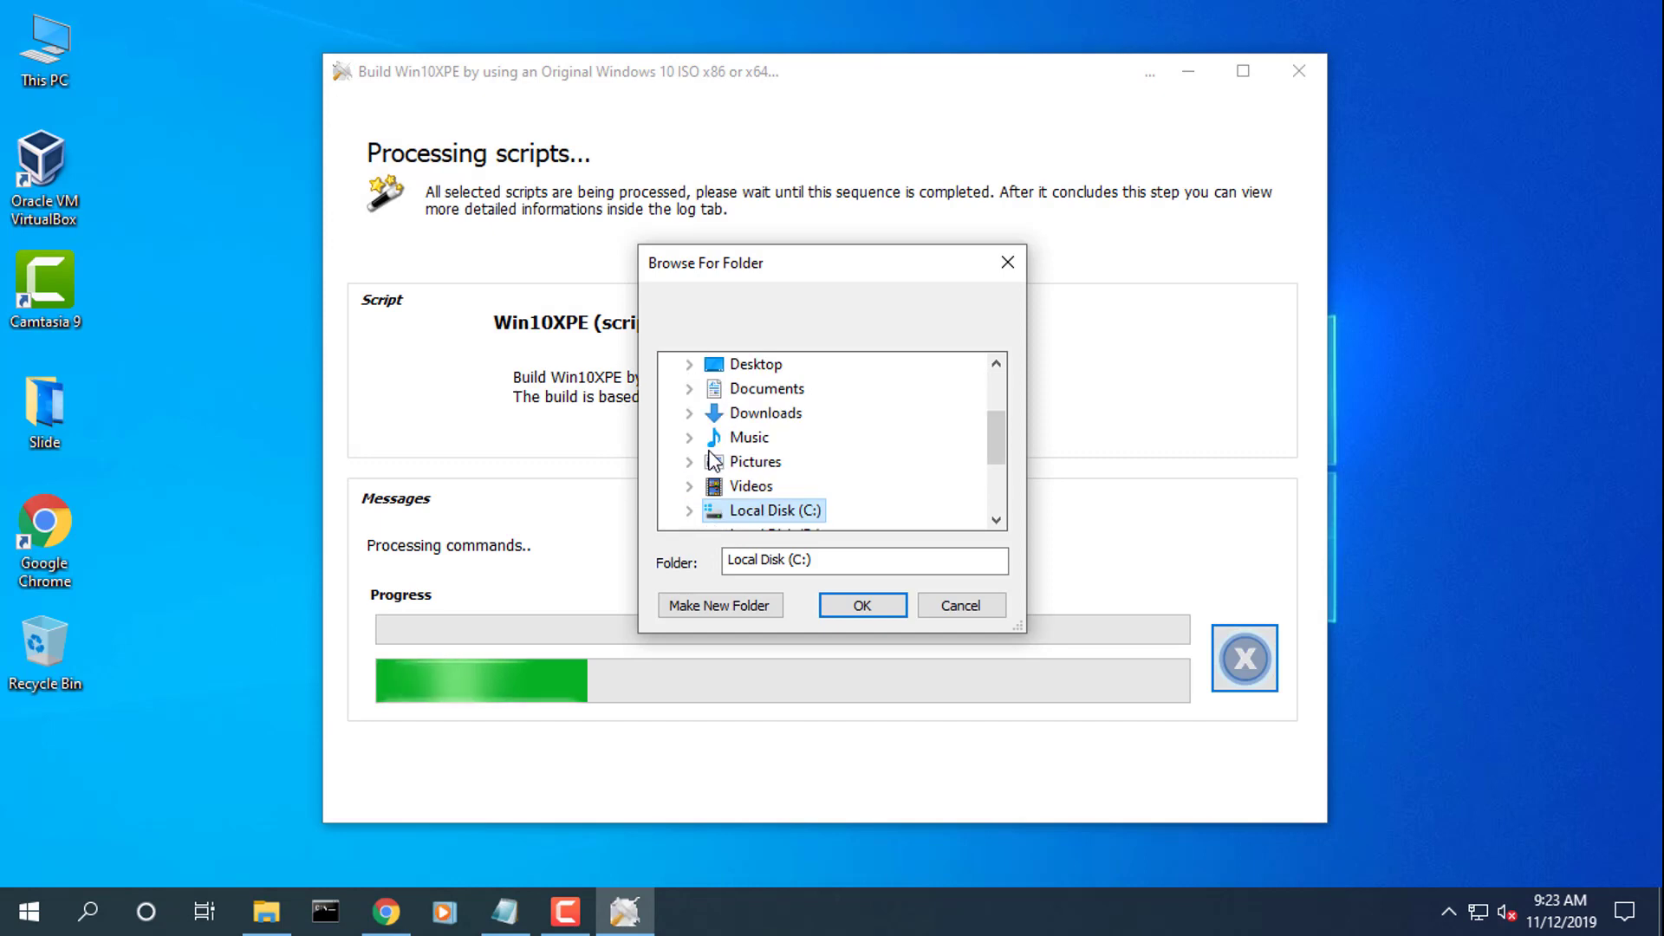
{"action": "left_click", "coordinate": [767, 416]}
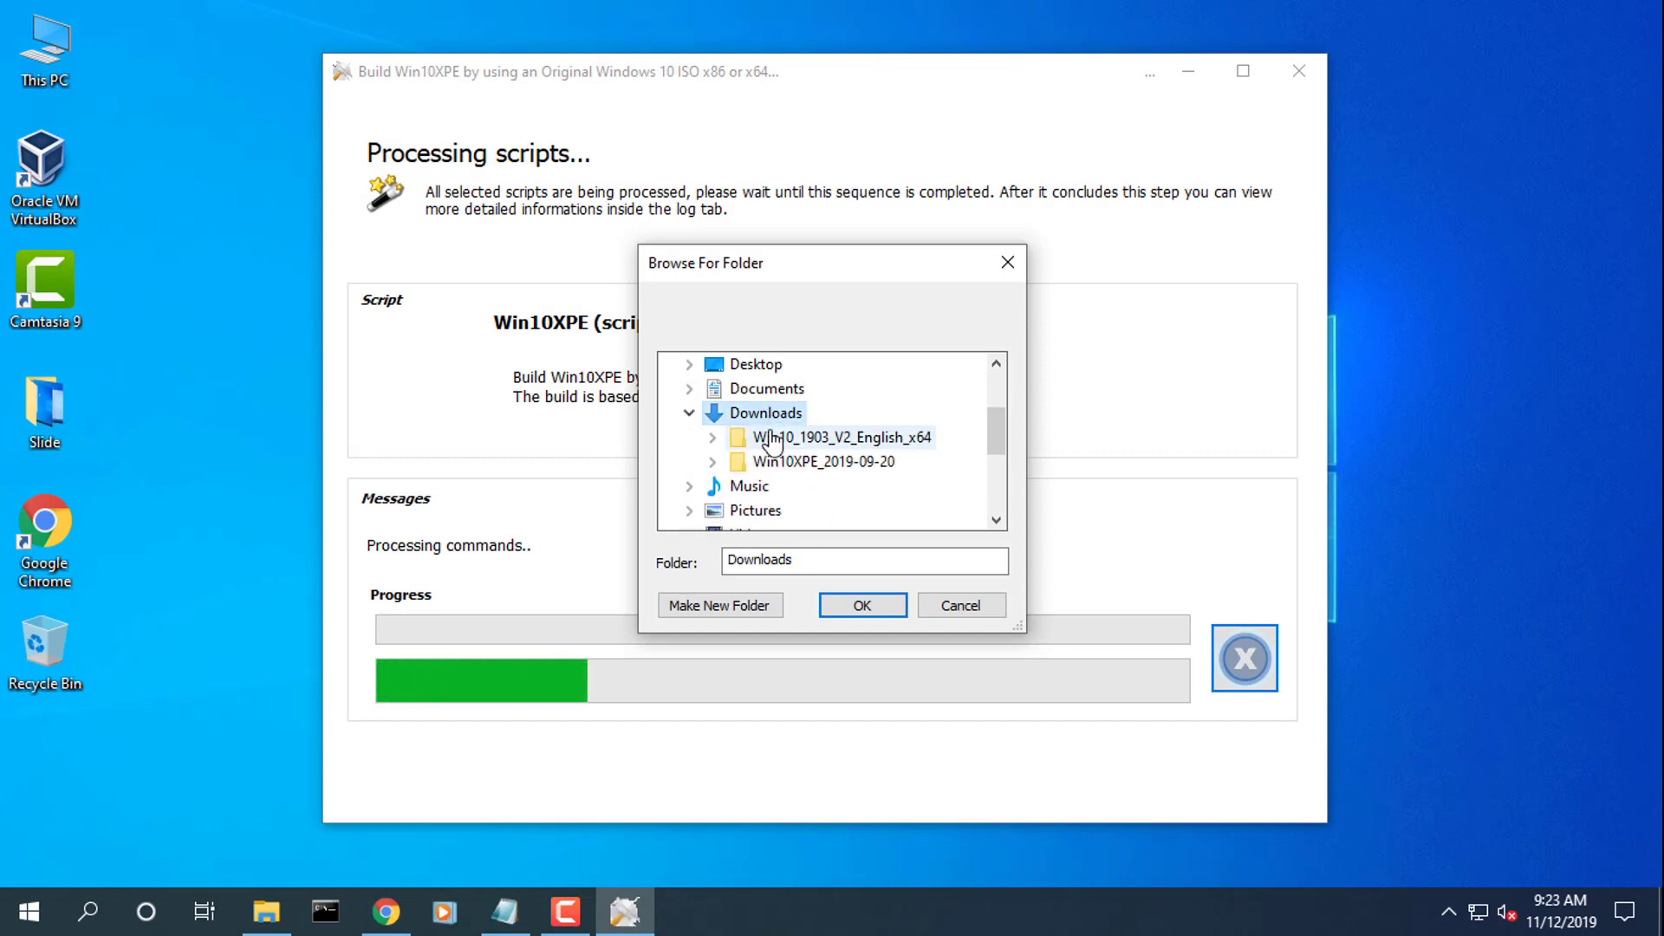
{"action": "left_click", "coordinate": [841, 441]}
{"action": "left_click", "coordinate": [861, 605]}
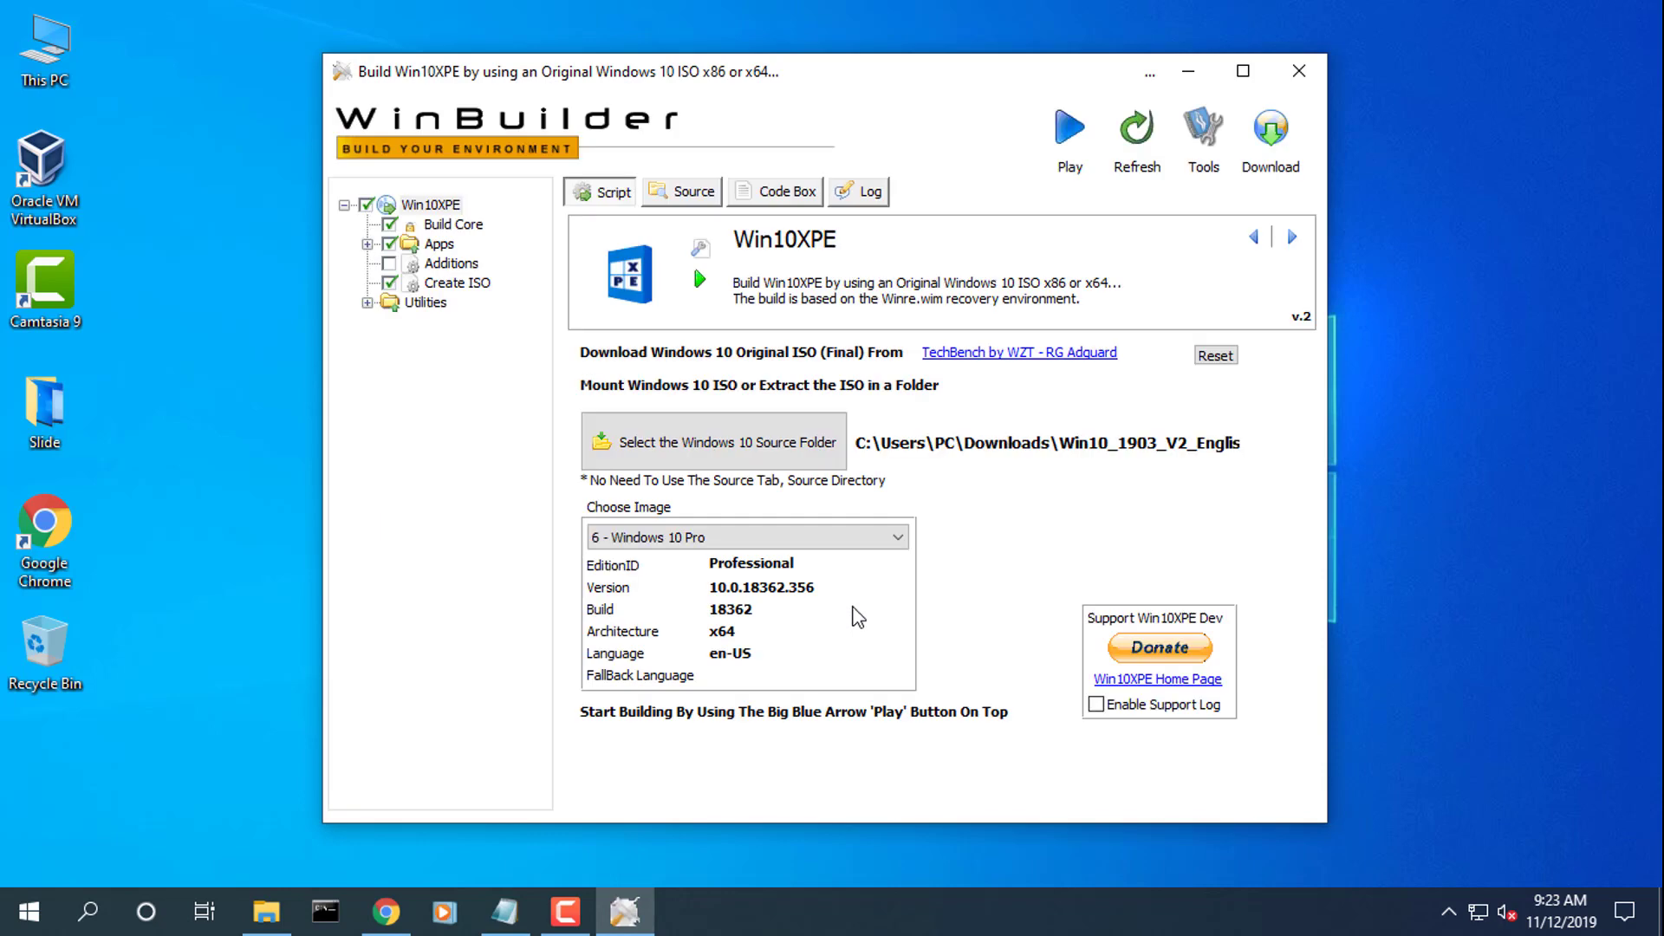
- Expand the Utilities and Apps branches of the Win10XPE project to review the included components
{"action": "left_click", "coordinate": [367, 302]}
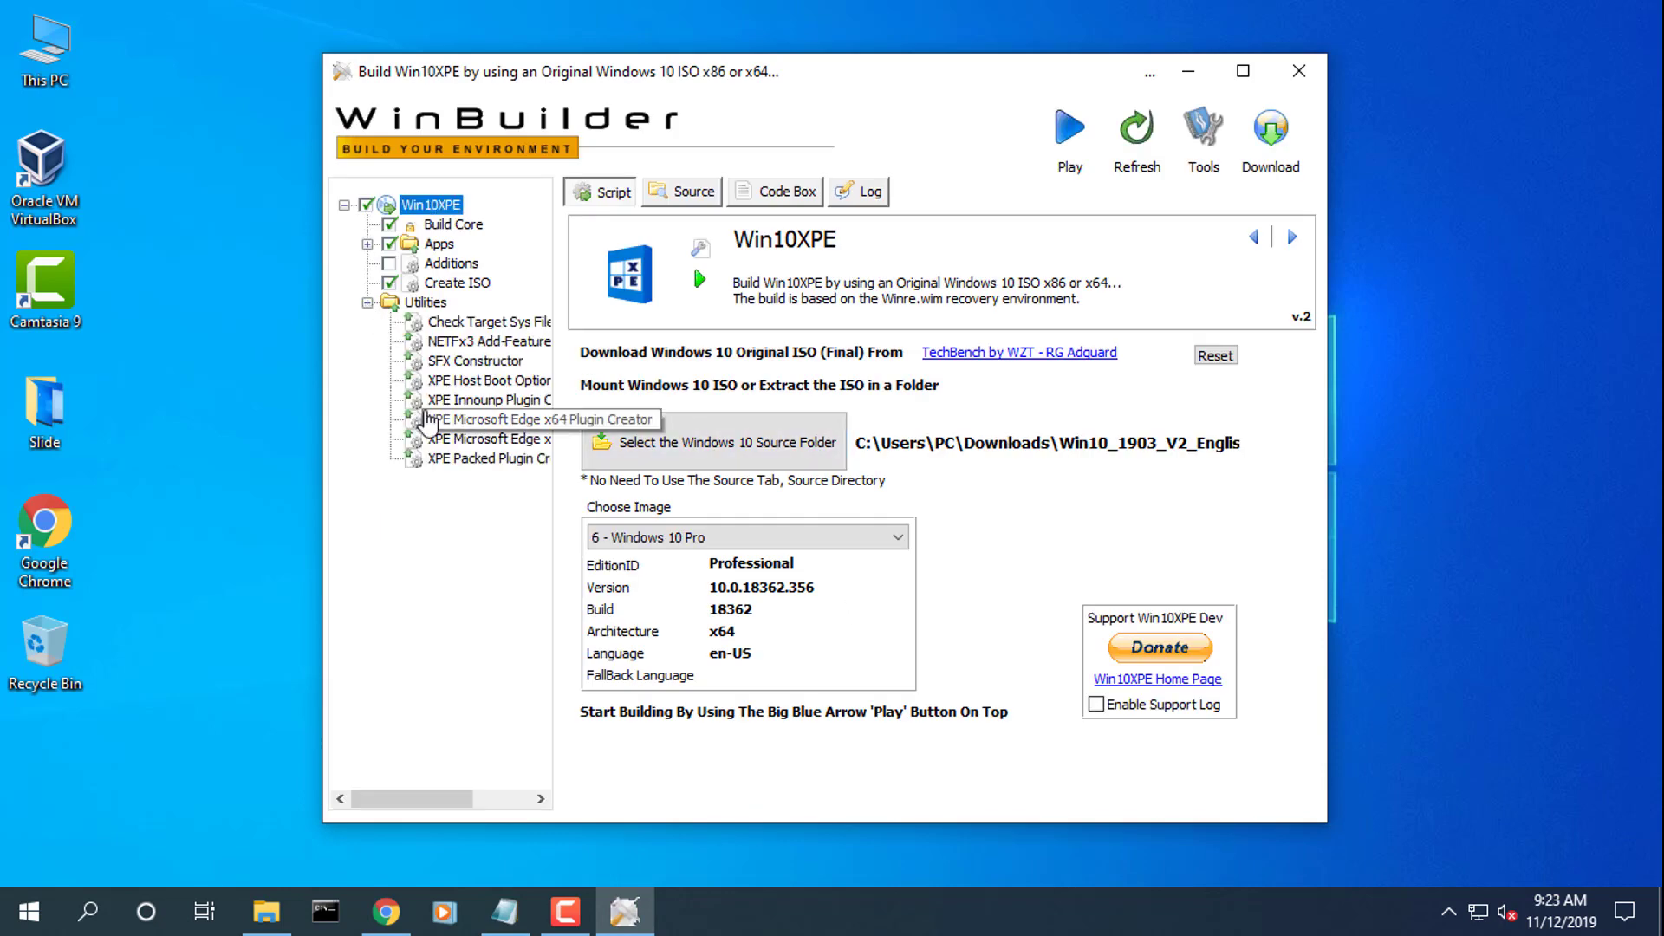
{"action": "left_click", "coordinate": [366, 244]}
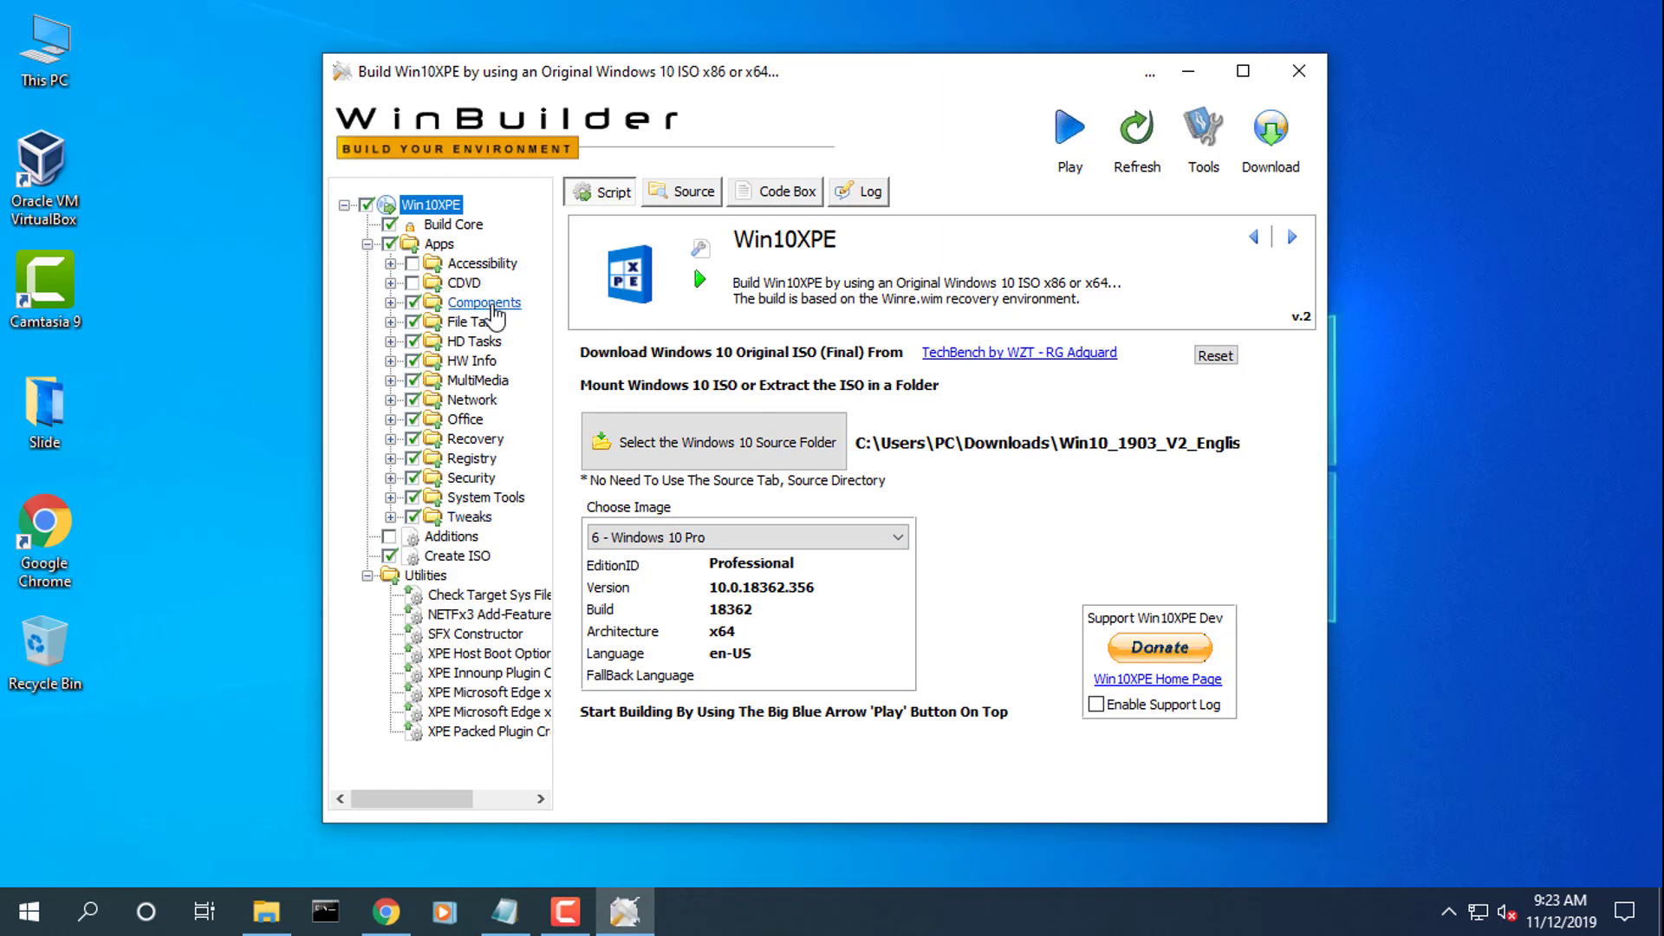
{"action": "left_click", "coordinate": [391, 264]}
{"action": "left_click", "coordinate": [391, 263]}
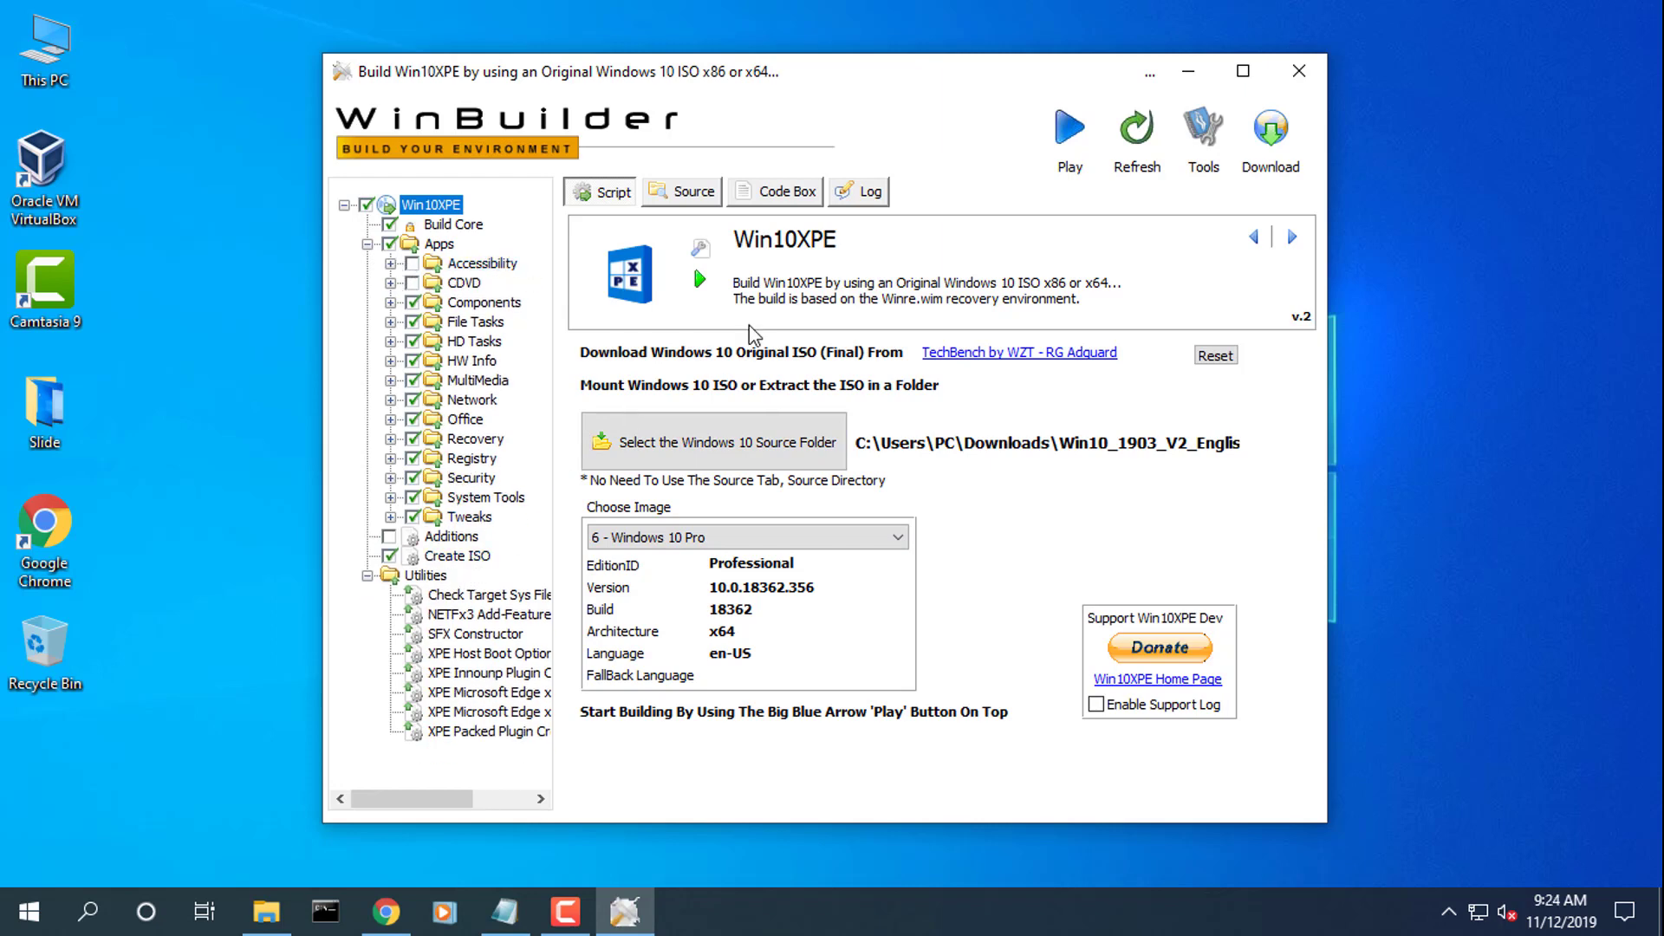
- Show the Create ISO script page and run the full Win10XPE build
{"action": "left_click", "coordinate": [447, 556]}
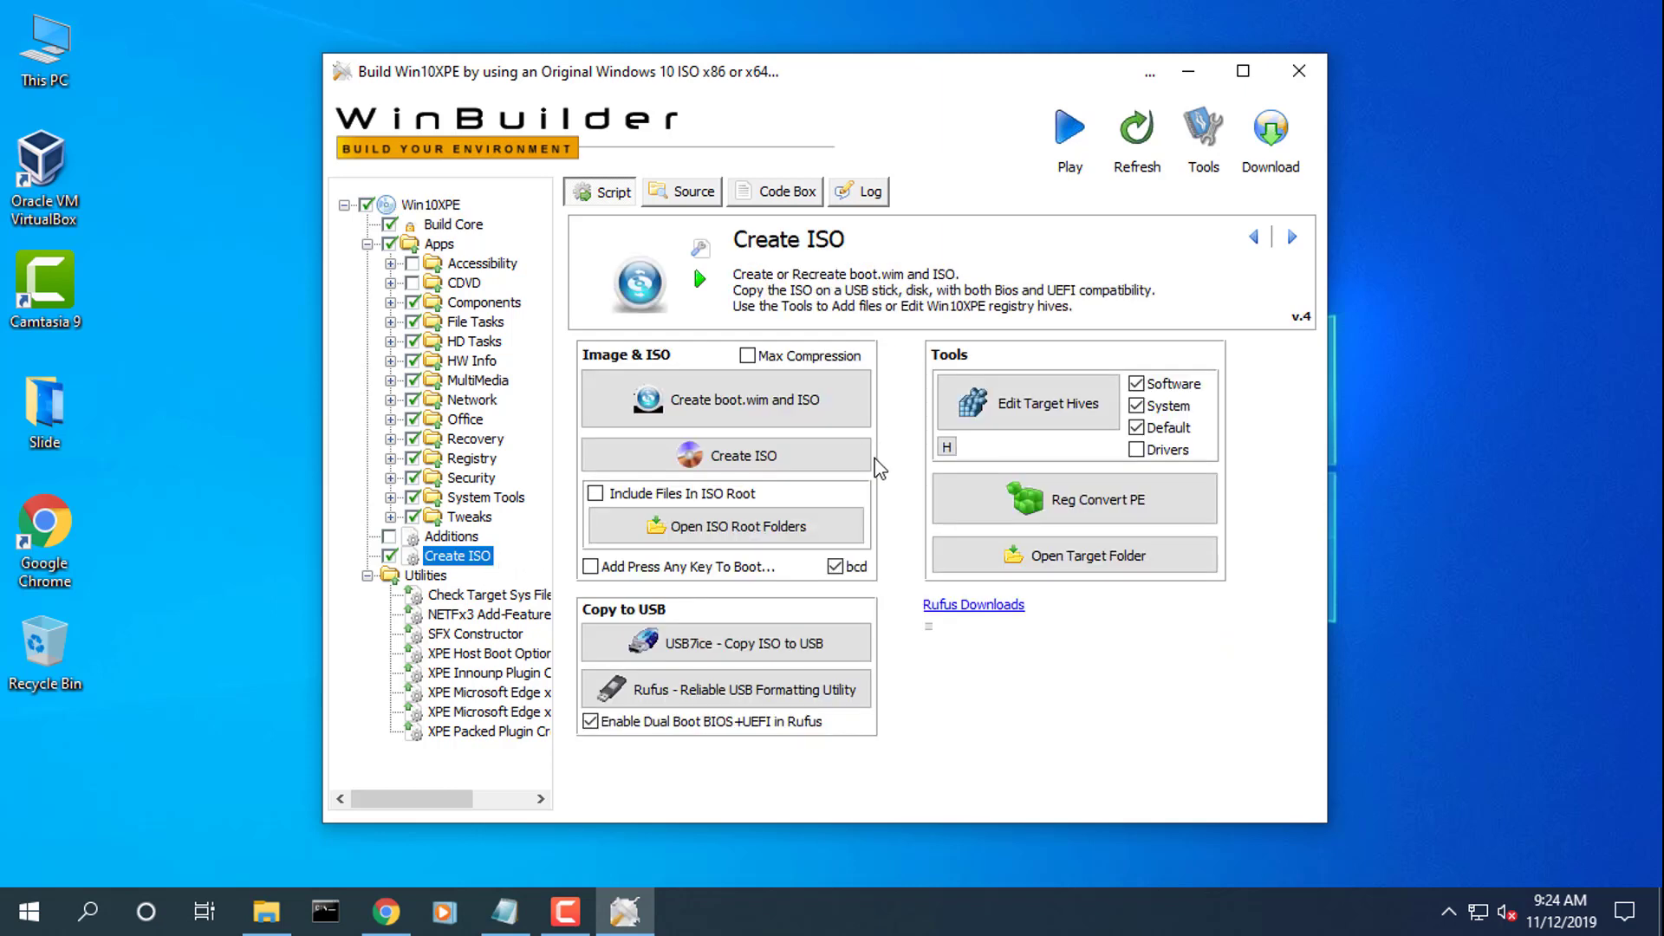
{"action": "left_click", "coordinate": [1068, 137]}
{"action": "key", "text": "Return"}
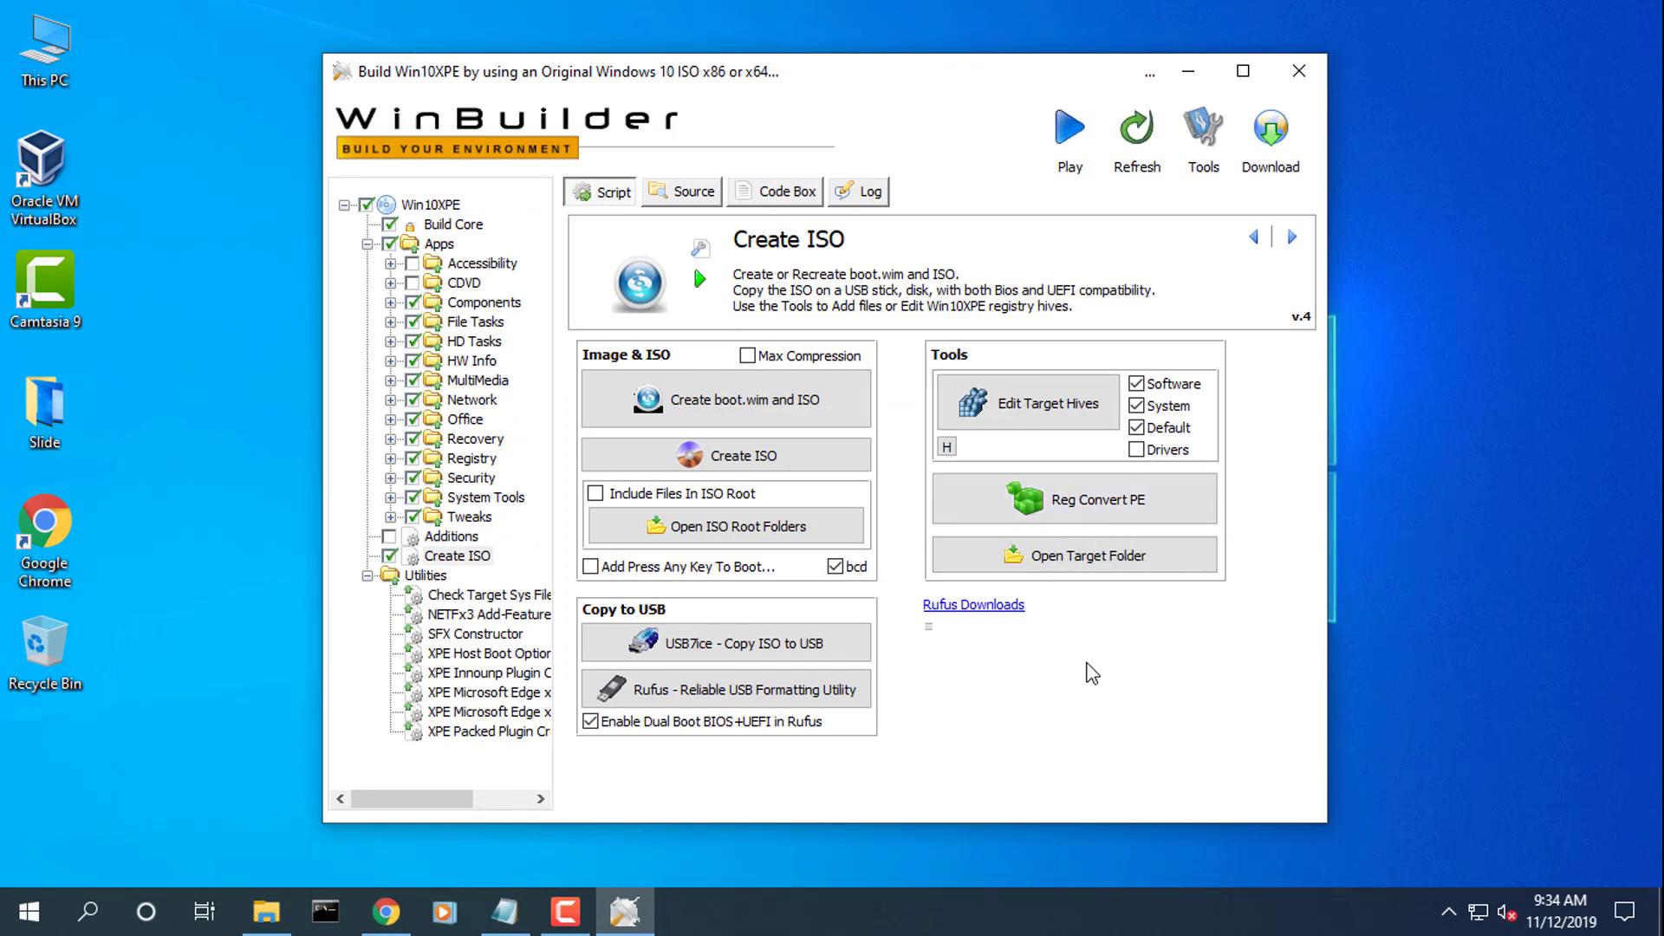
- Open the build's target folder, go up to the Win10XPE folder and select the Win10XPE_x64 disc image
{"action": "left_click", "coordinate": [1092, 562]}
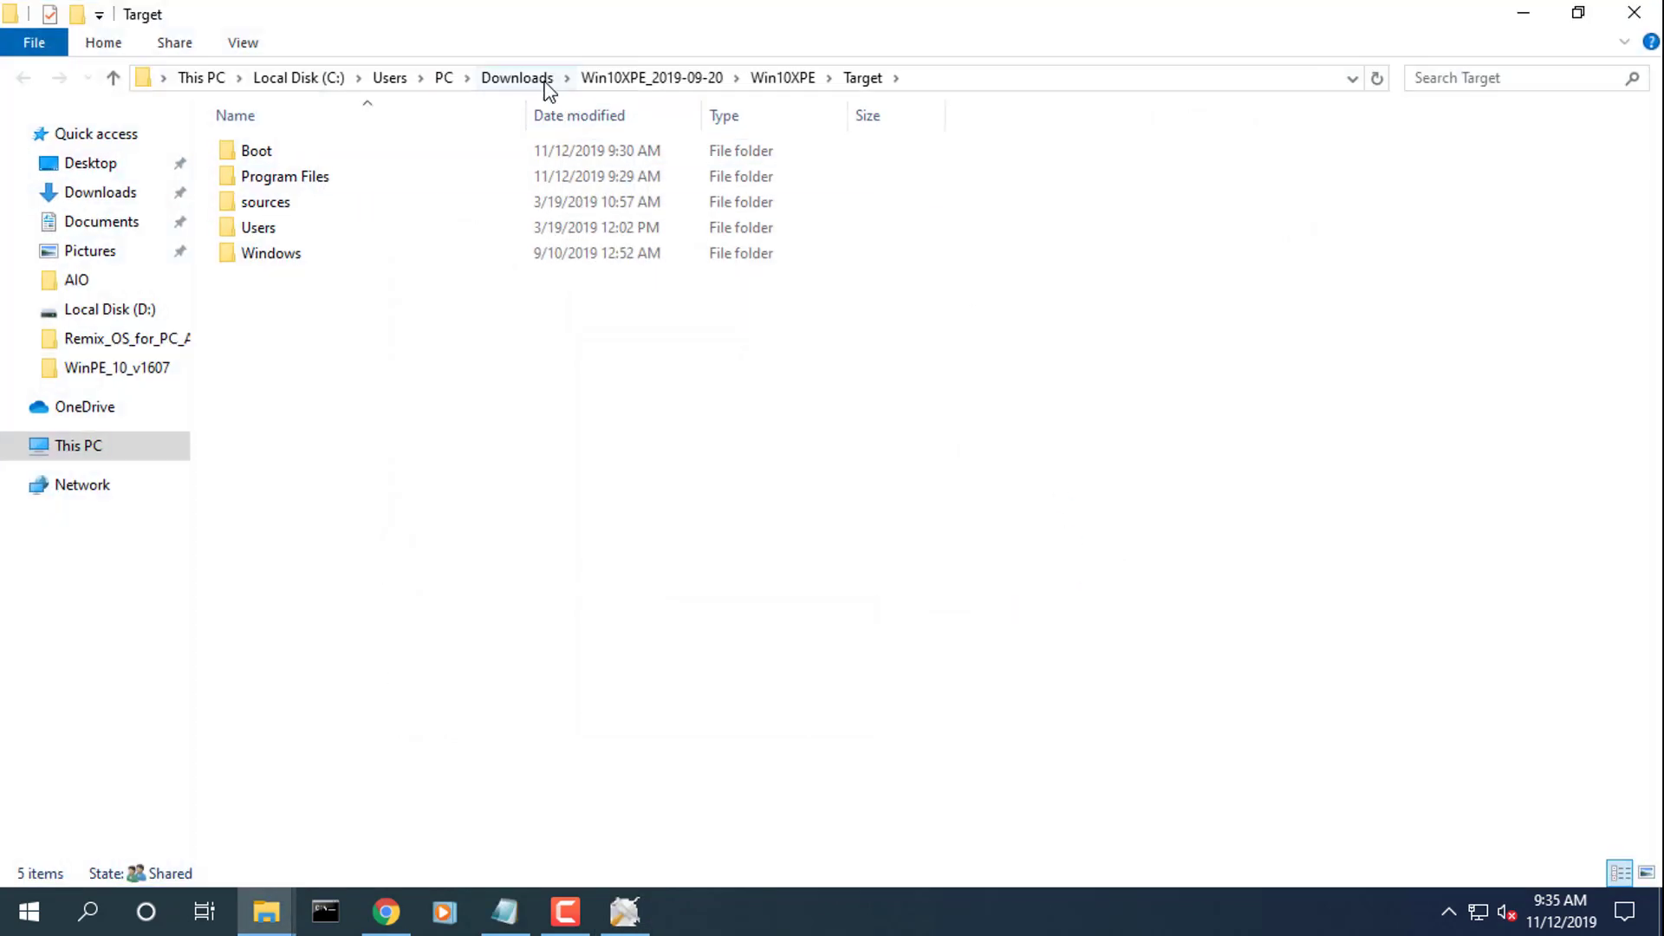
{"action": "left_click", "coordinate": [781, 80]}
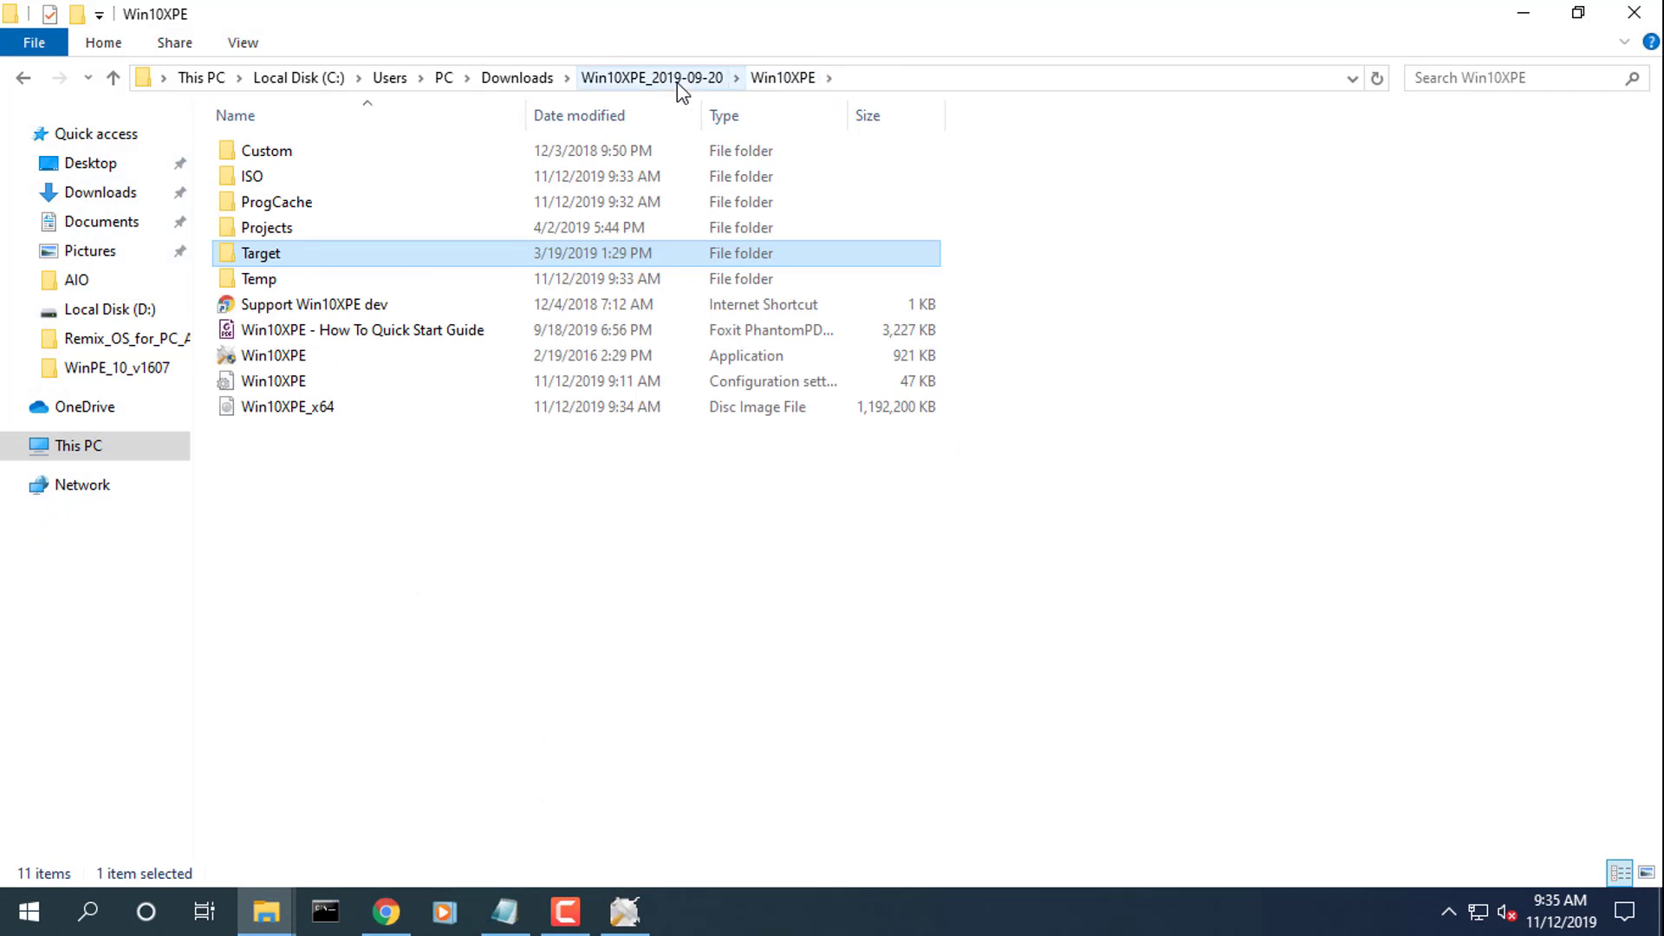
{"action": "left_click", "coordinate": [300, 407]}
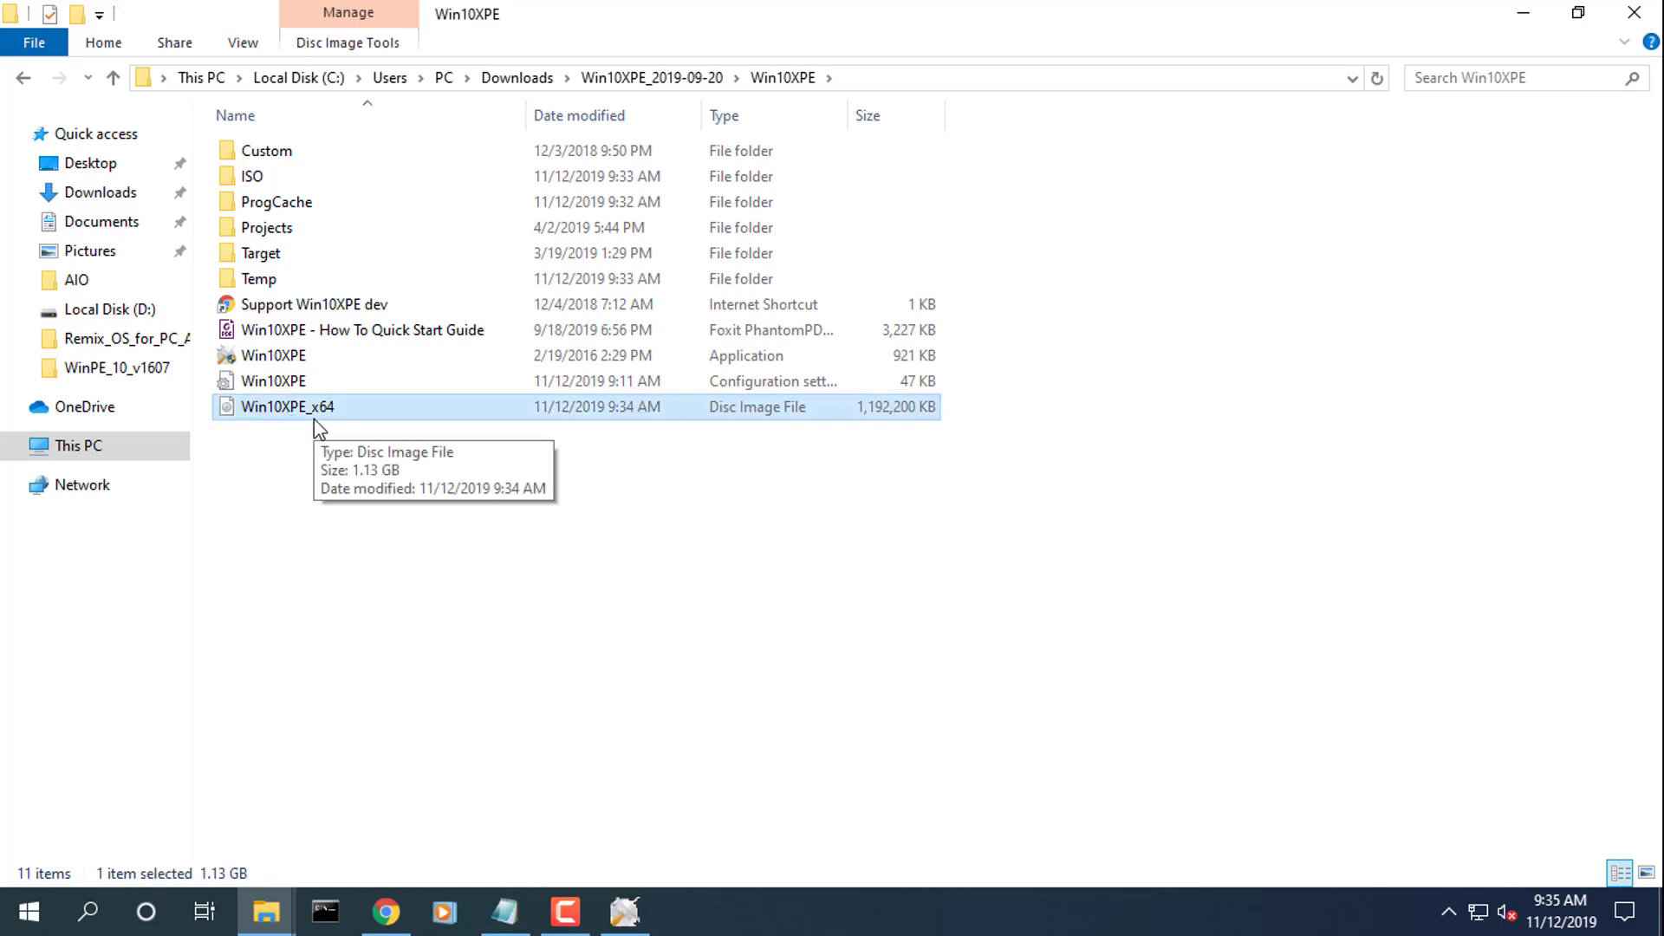
- Add an indented line "Result : Win10XPE_x64 ISO" below "Download Windows 10 ISO" in the Notepad note
{"action": "key", "text": "F2"}
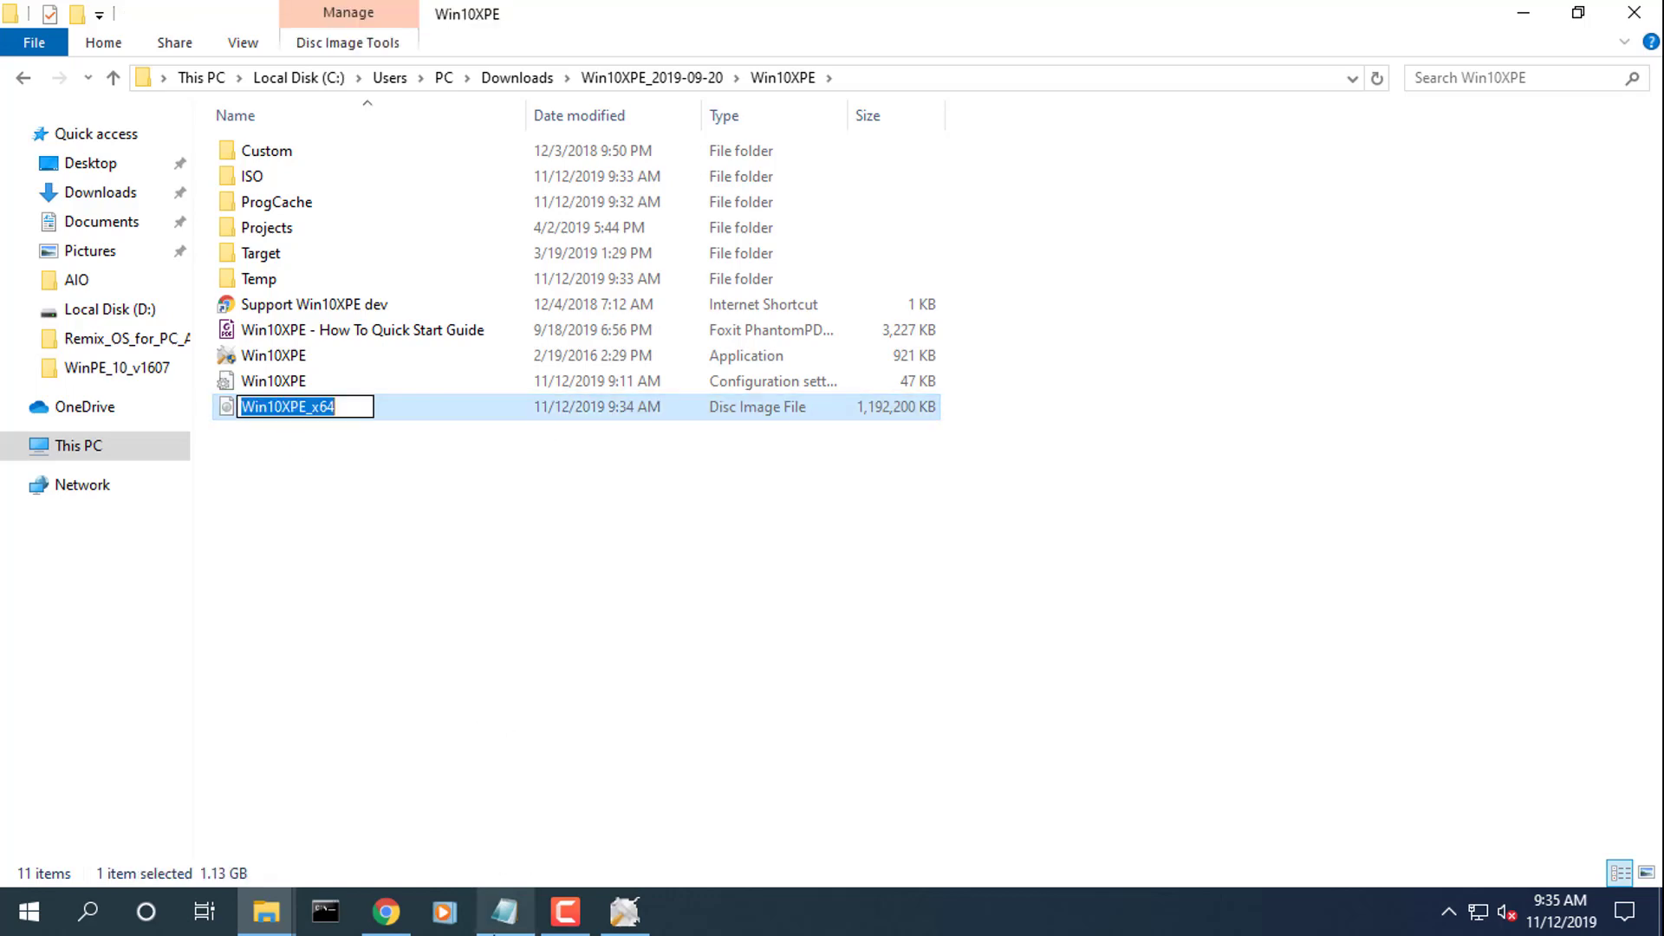
{"action": "left_click", "coordinate": [506, 912]}
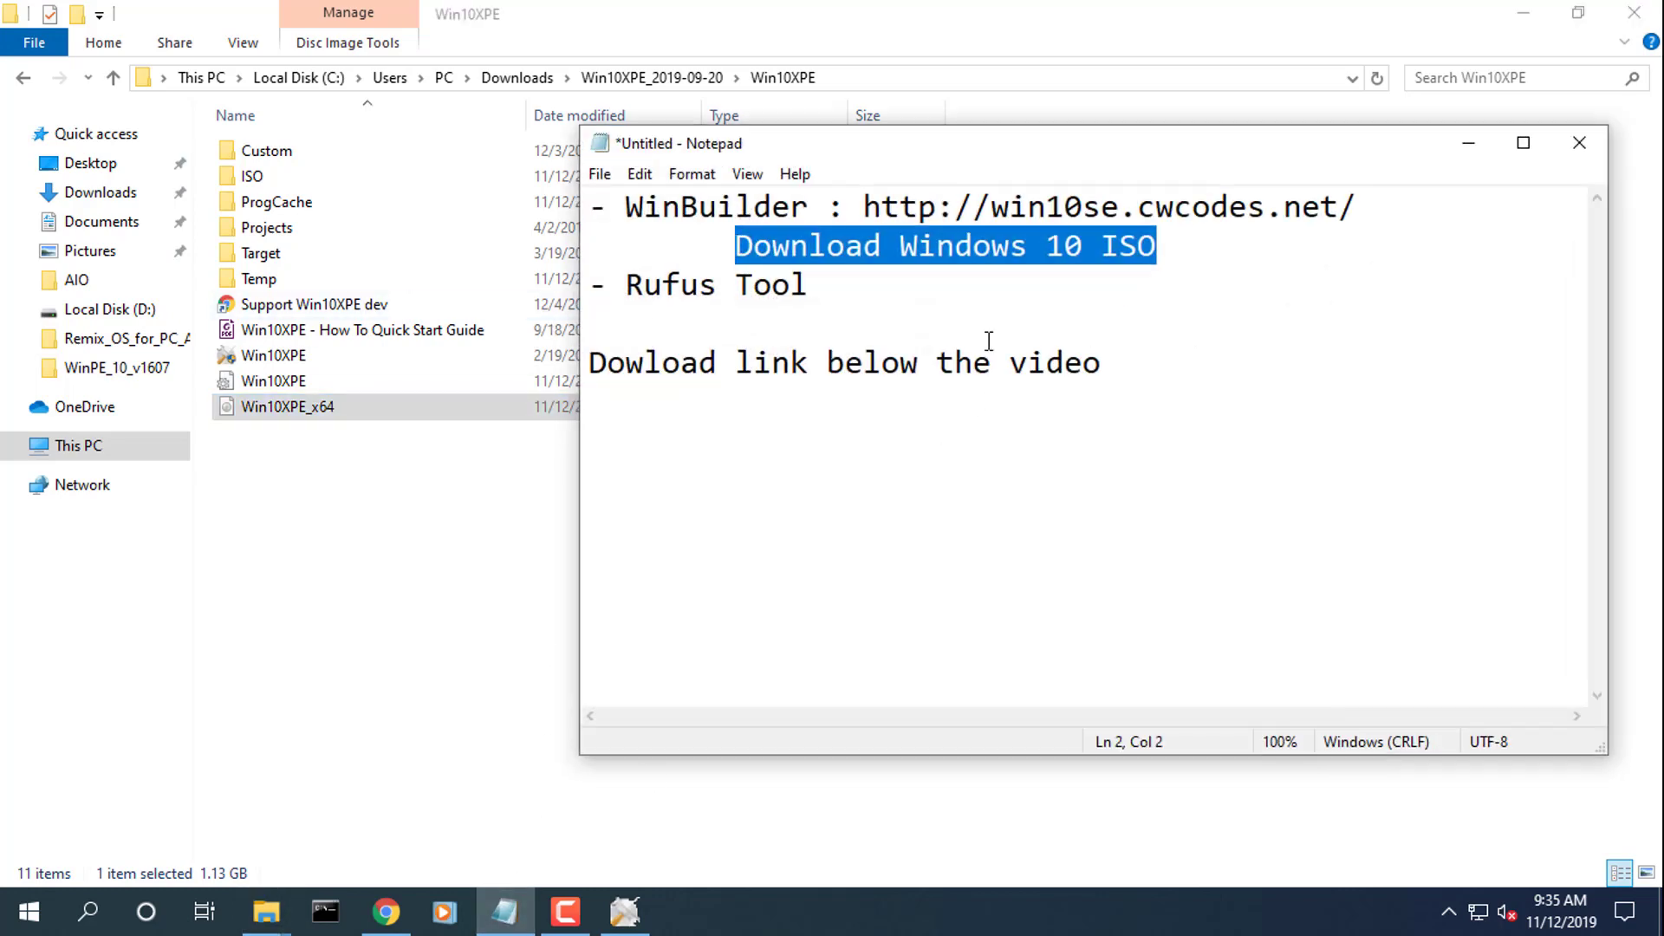
{"action": "left_click", "coordinate": [1197, 244]}
{"action": "key", "text": "Return"}
{"action": "key", "text": "Tab"}
{"action": "type", "text": "Result : Win10XPE_x64 ISO"}
{"action": "left_click", "coordinate": [928, 309]}
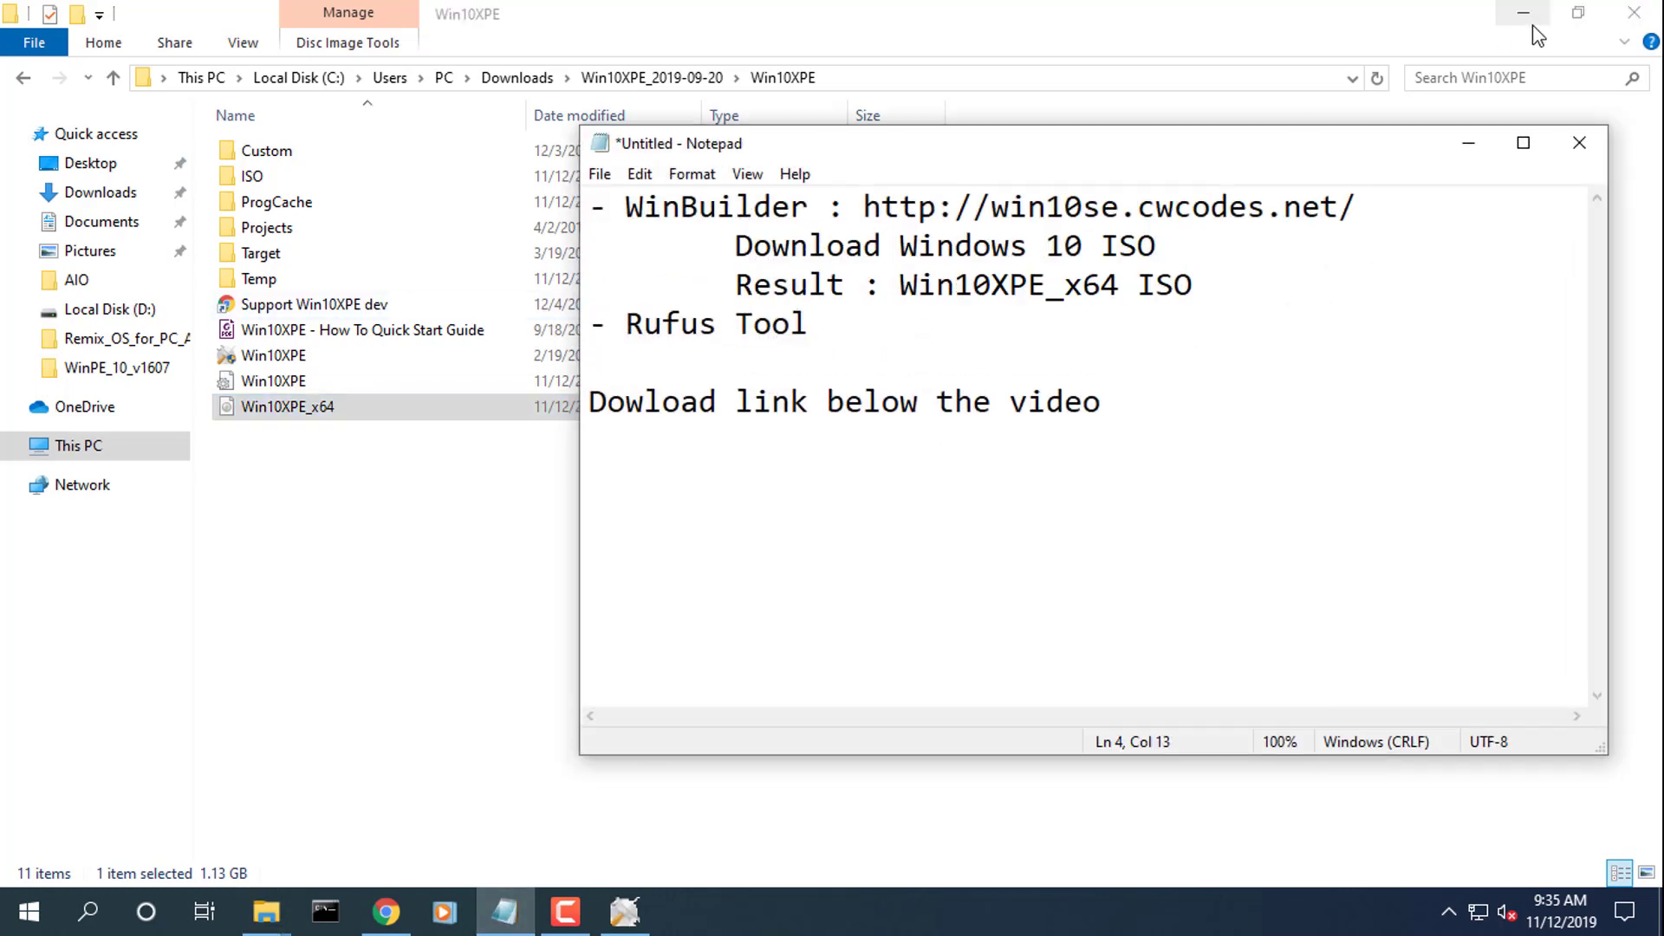
- Minimise File Explorer, close WinBuilder and highlight the "- Rufus Tool" line in the note
{"action": "left_click", "coordinate": [1530, 17]}
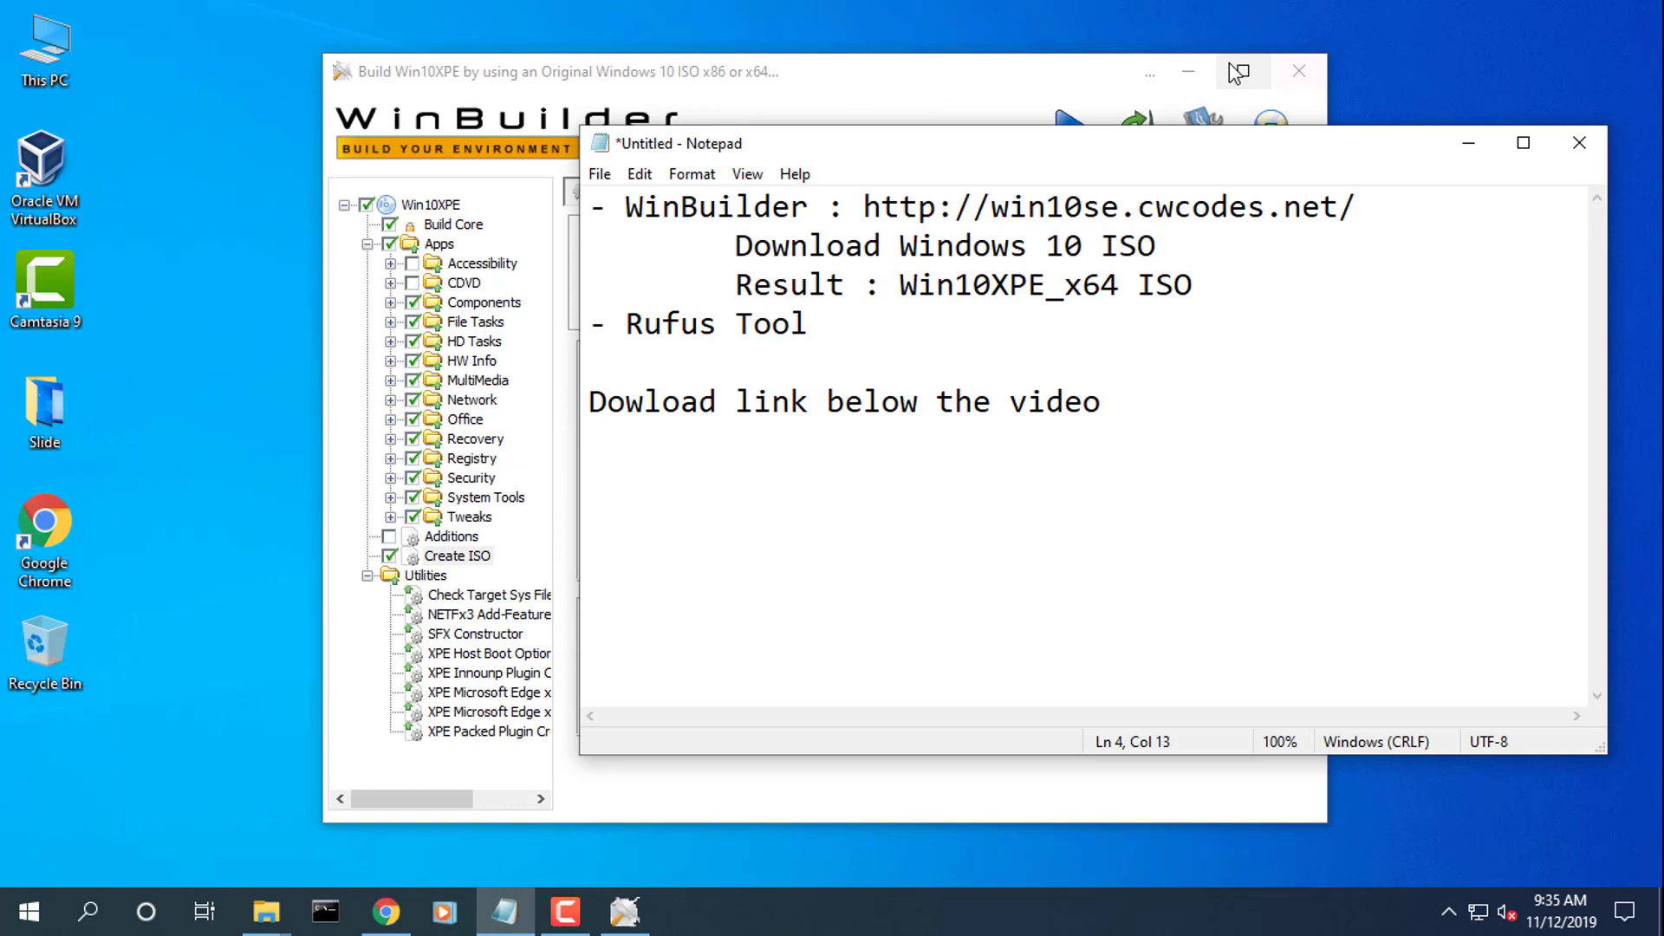
{"action": "left_click", "coordinate": [1054, 75]}
{"action": "left_click", "coordinate": [1299, 72]}
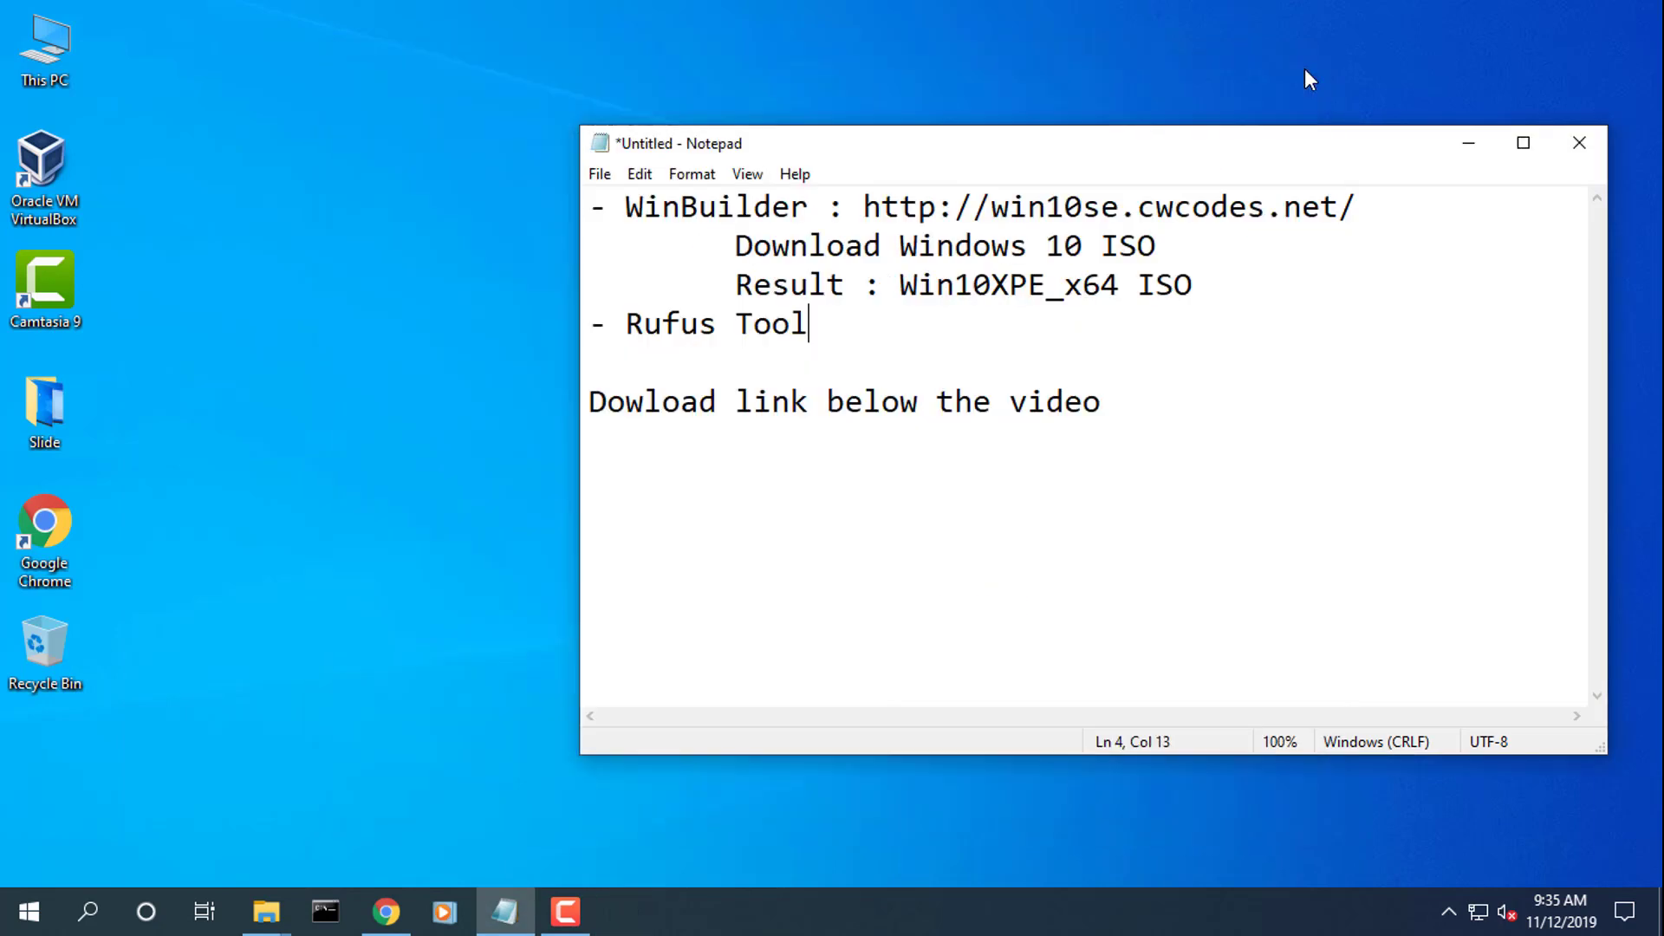
{"action": "left_click_drag", "start_coordinate": [809, 324], "coordinate": [576, 318]}
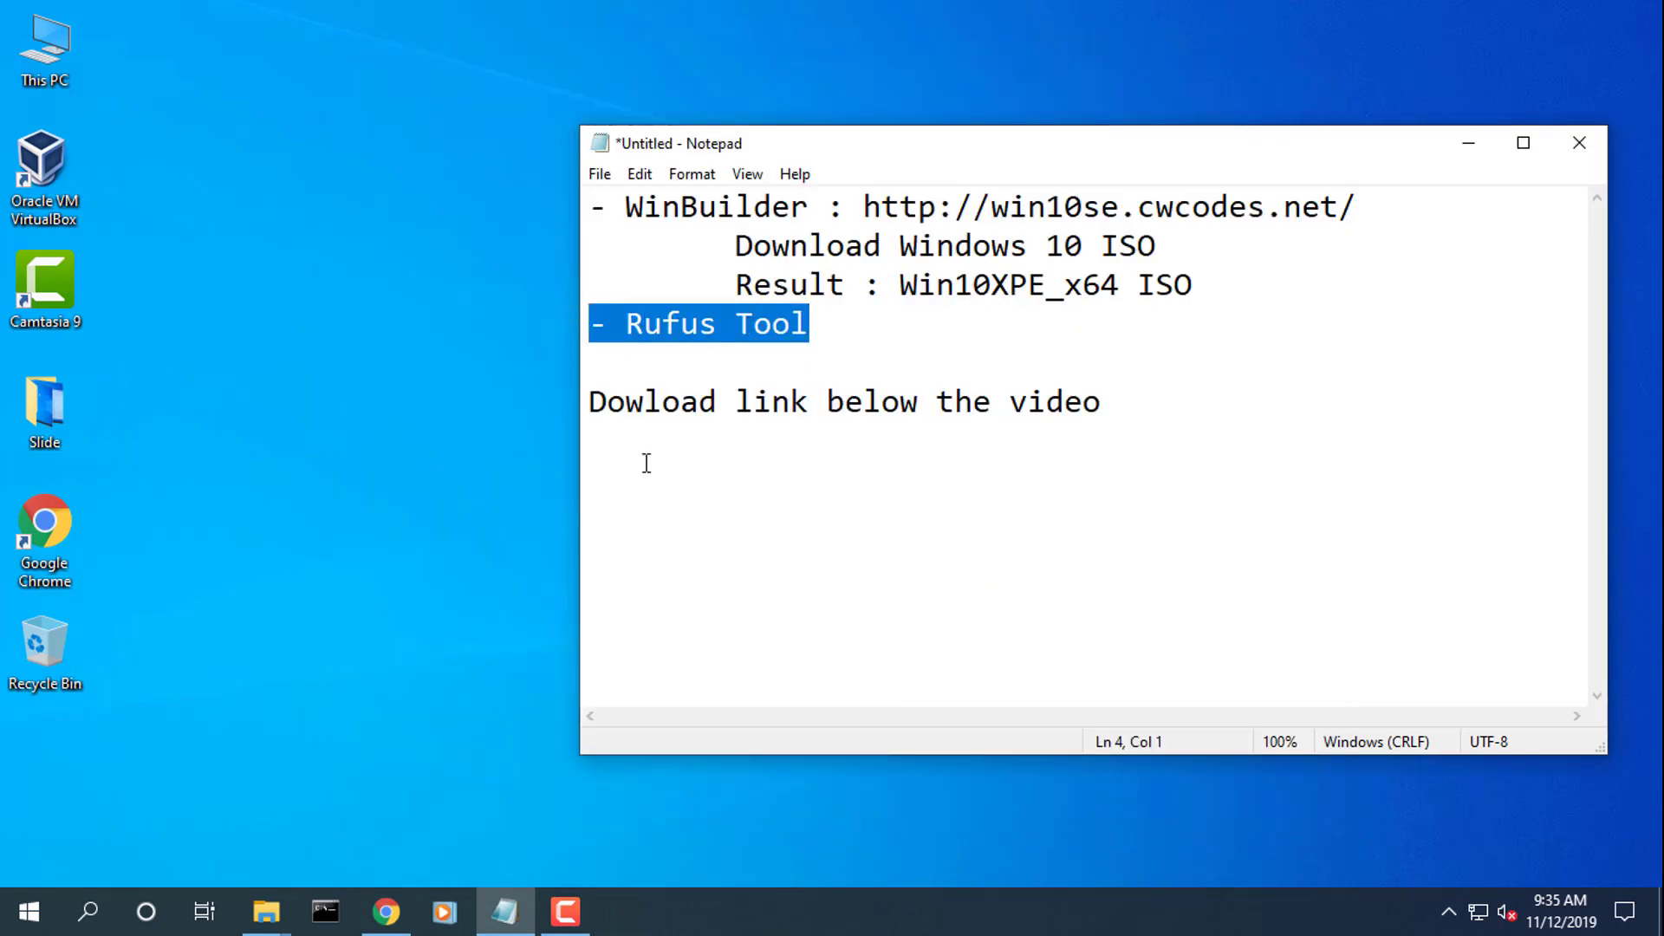
- Switch to Chrome and close both Downloads tabs and the TechBench tab, leaving the Rufus page in front
{"action": "left_click", "coordinate": [396, 912]}
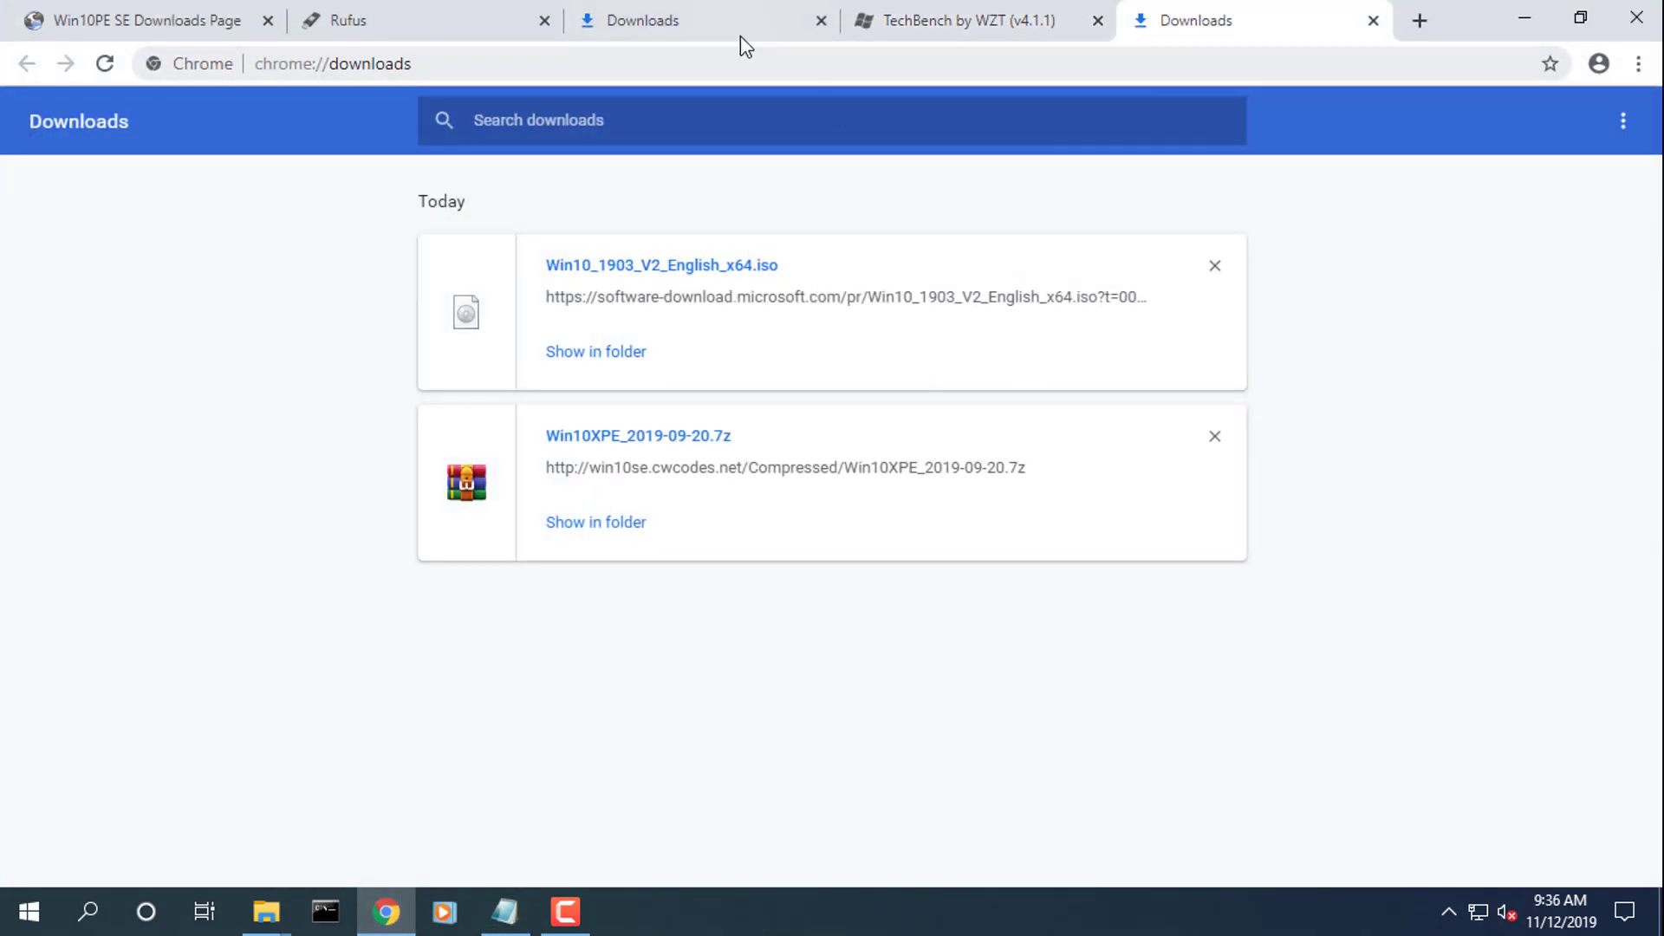
{"action": "left_click", "coordinate": [821, 20]}
{"action": "left_click", "coordinate": [822, 19]}
{"action": "left_click", "coordinate": [821, 20]}
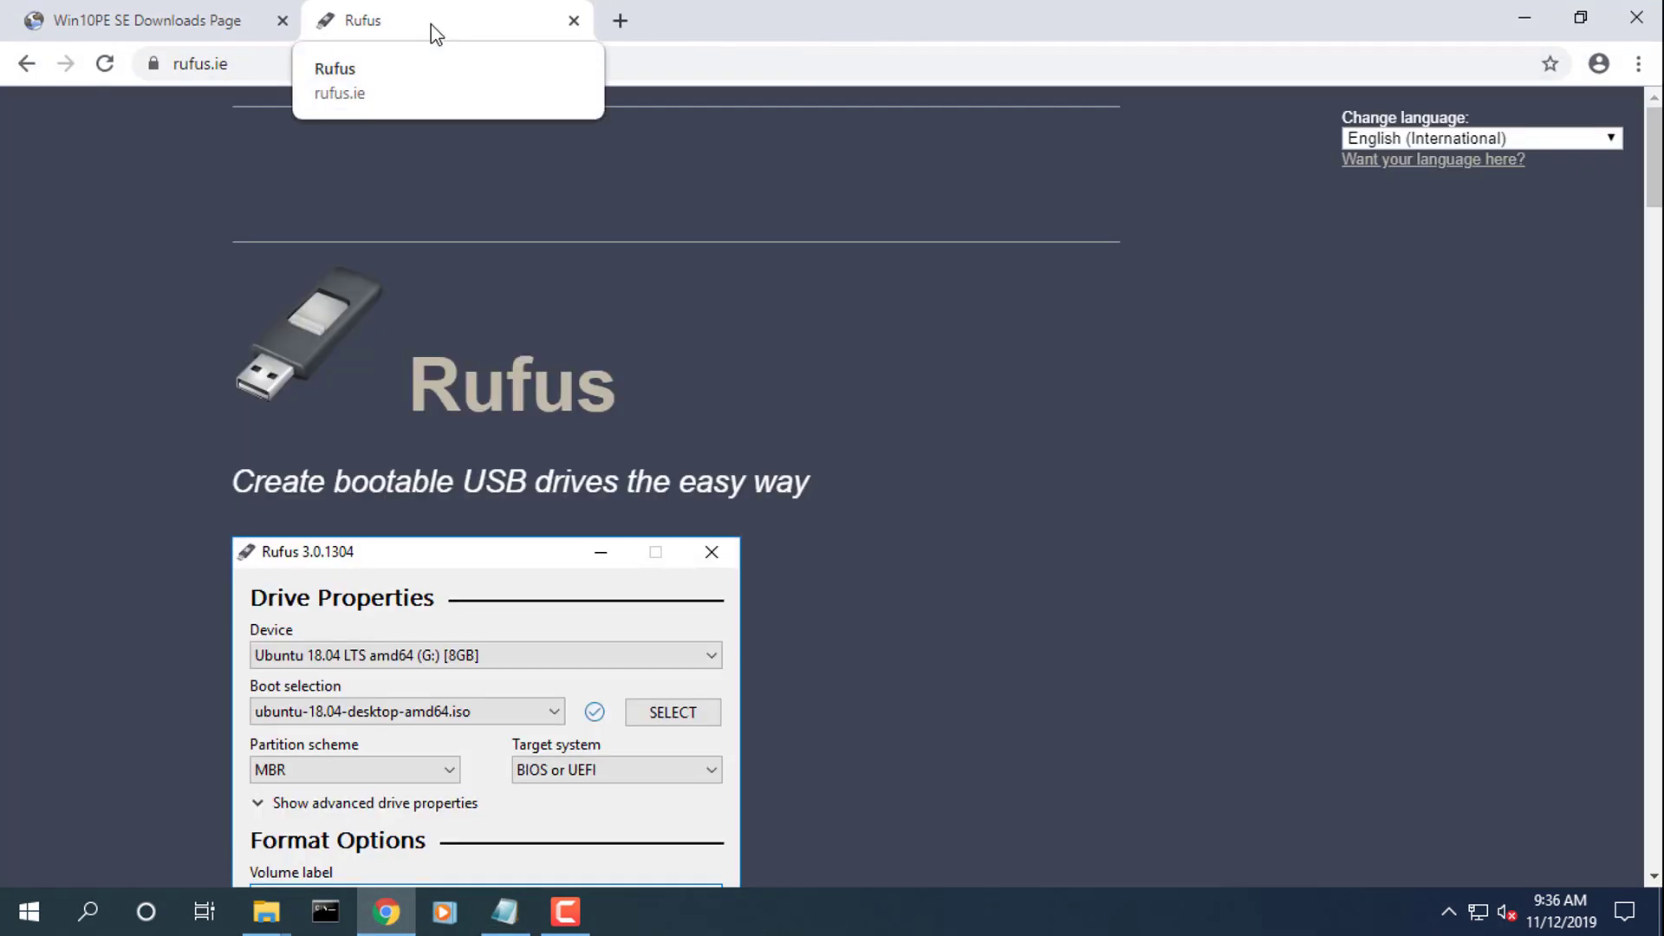
{"action": "left_click", "coordinate": [309, 68]}
{"action": "key", "text": "ctrl+c"}
{"action": "left_click", "coordinate": [529, 924]}
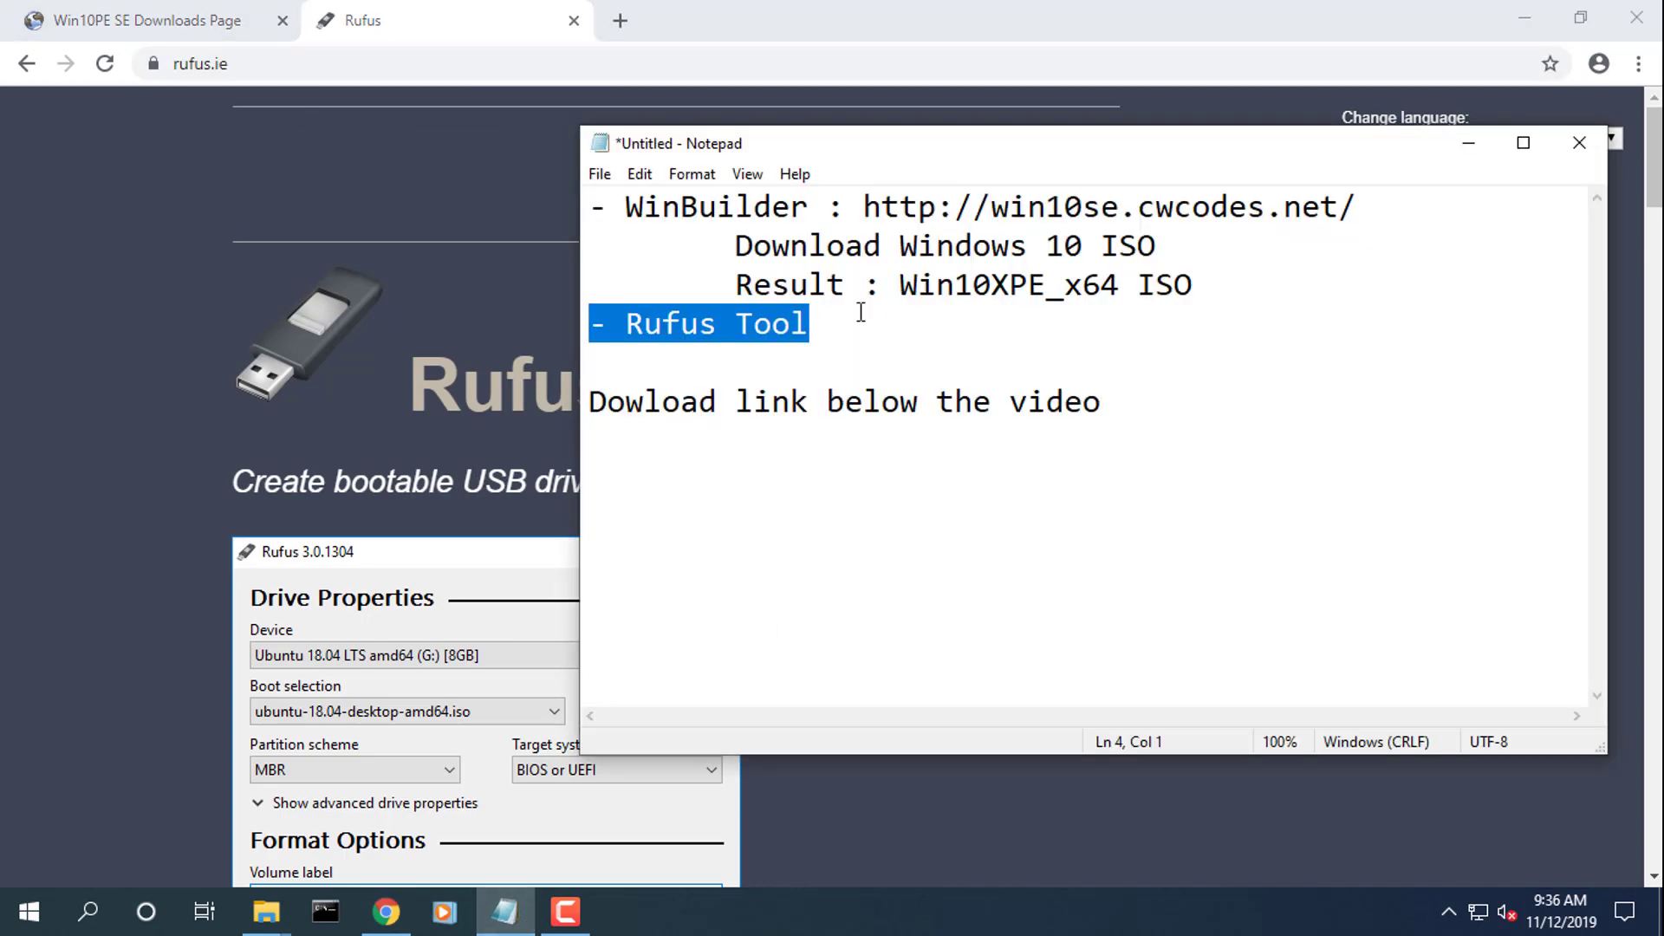
{"action": "left_click", "coordinate": [872, 322]}
{"action": "key", "text": "ctrl+v"}
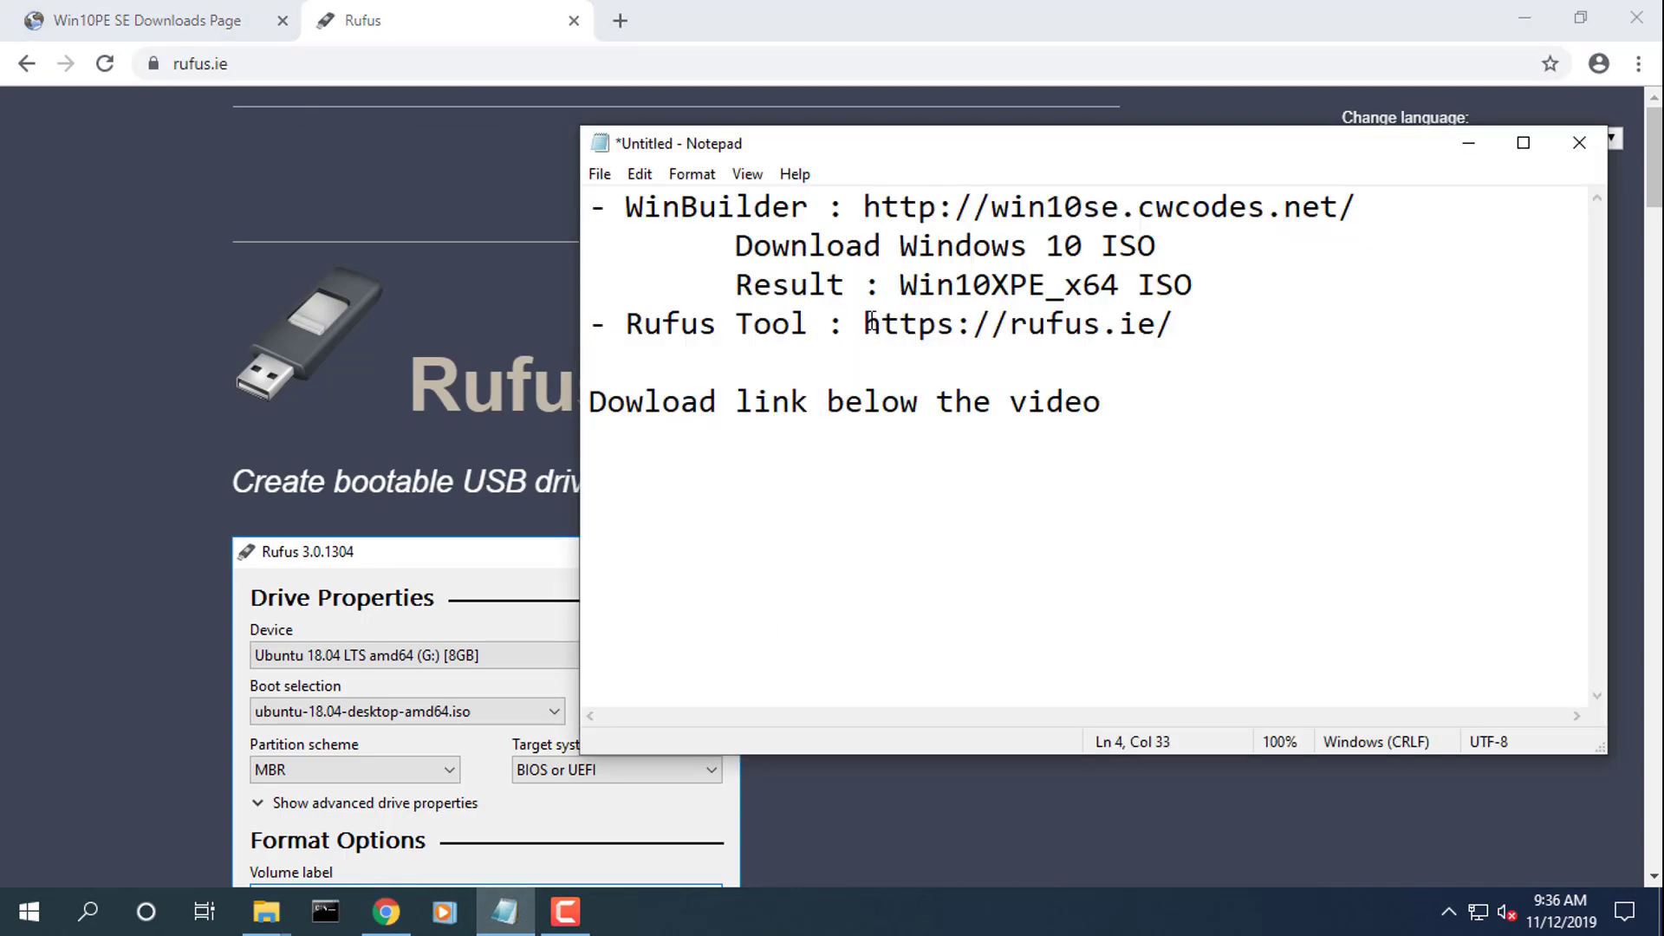
{"action": "key", "text": "shift+Left"}
{"action": "key", "text": "shift+Left"}
{"action": "key", "text": "shift+Left"}
{"action": "key", "text": "shift+Left"}
{"action": "key", "text": "shift+Left"}
{"action": "key", "text": "shift+Left"}
{"action": "key", "text": "shift+Left"}
{"action": "key", "text": "shift+Left"}
{"action": "key", "text": "shift+Left"}
{"action": "key", "text": "shift+Left"}
{"action": "key", "text": "shift+Left"}
{"action": "key", "text": "shift+Left"}
{"action": "key", "text": "shift+Left"}
{"action": "key", "text": "shift+Left"}
{"action": "key", "text": "shift+Left"}
{"action": "key", "text": "shift+Left"}
{"action": "key", "text": "shift+Left"}
{"action": "left_click", "coordinate": [1469, 144]}
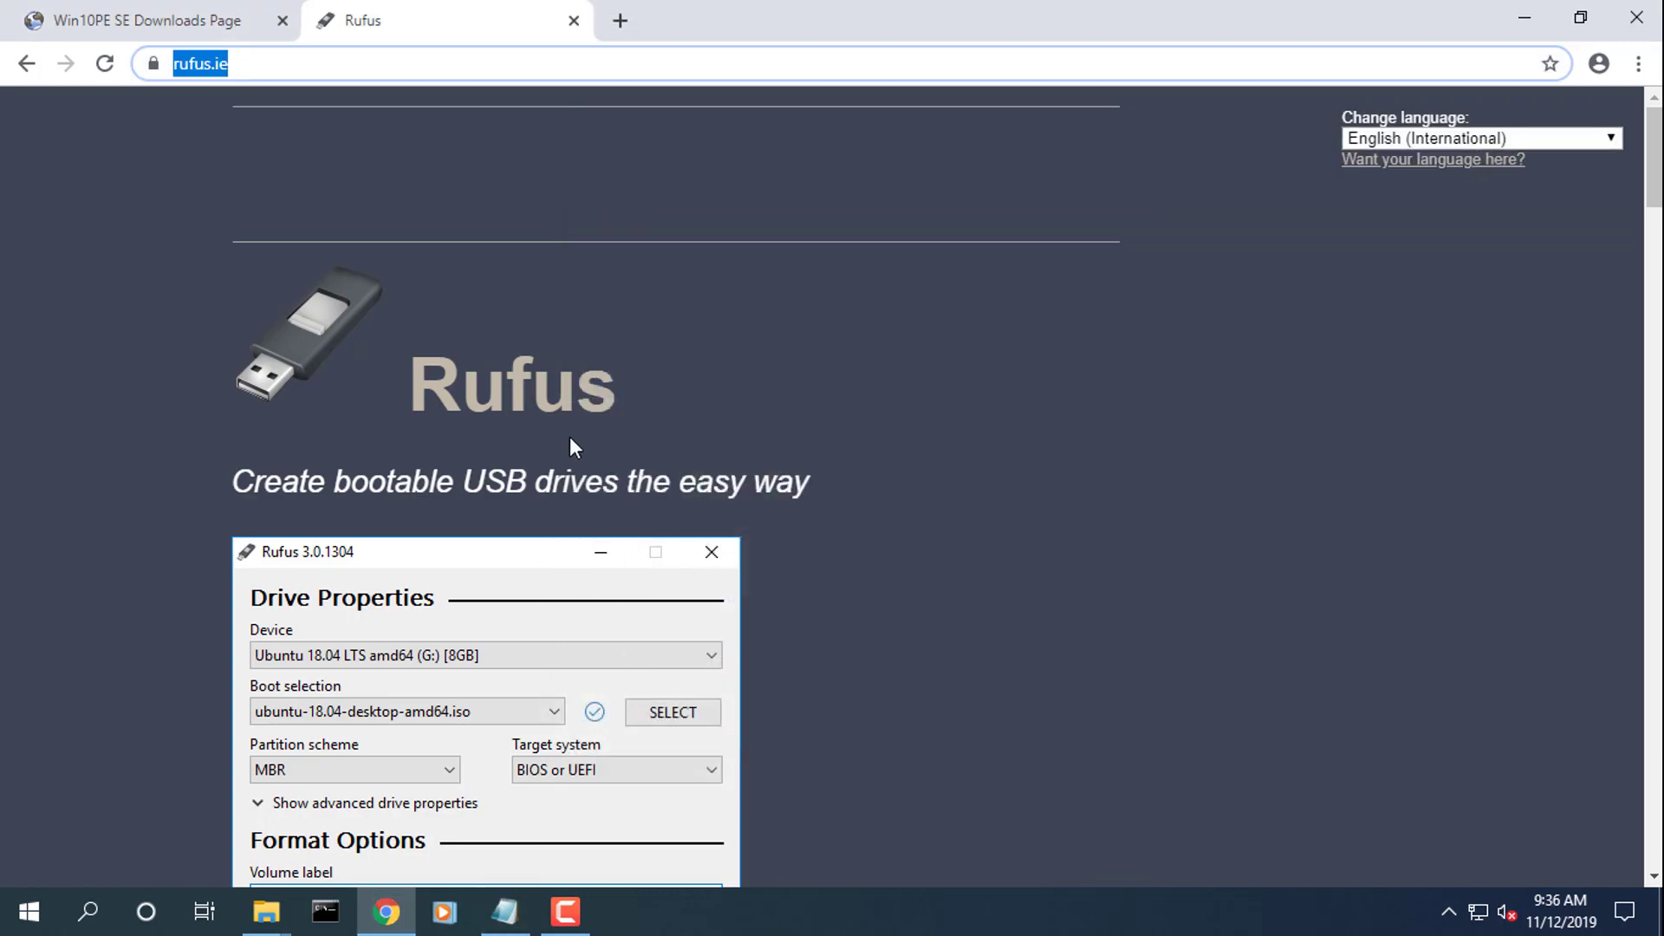
- Download Rufus 3.8 from the Download section of the Rufus page and minimise the browser
{"action": "scroll", "coordinate": [513, 428], "scroll_direction": "down", "scroll_amount": 13}
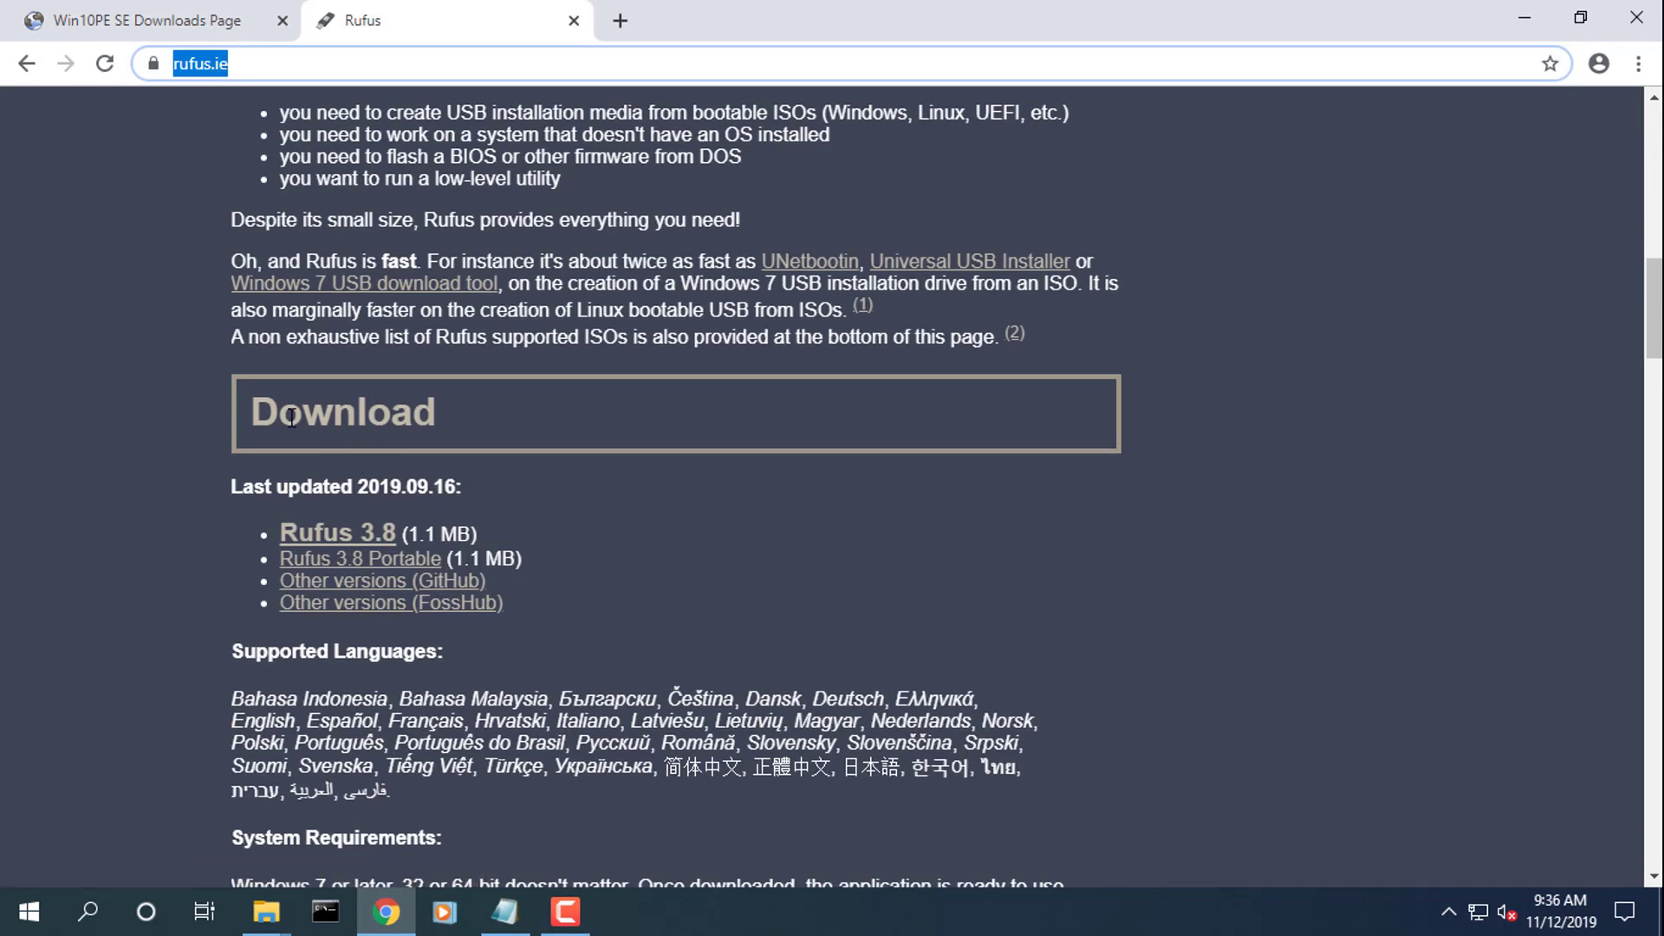
{"action": "left_click", "coordinate": [326, 545]}
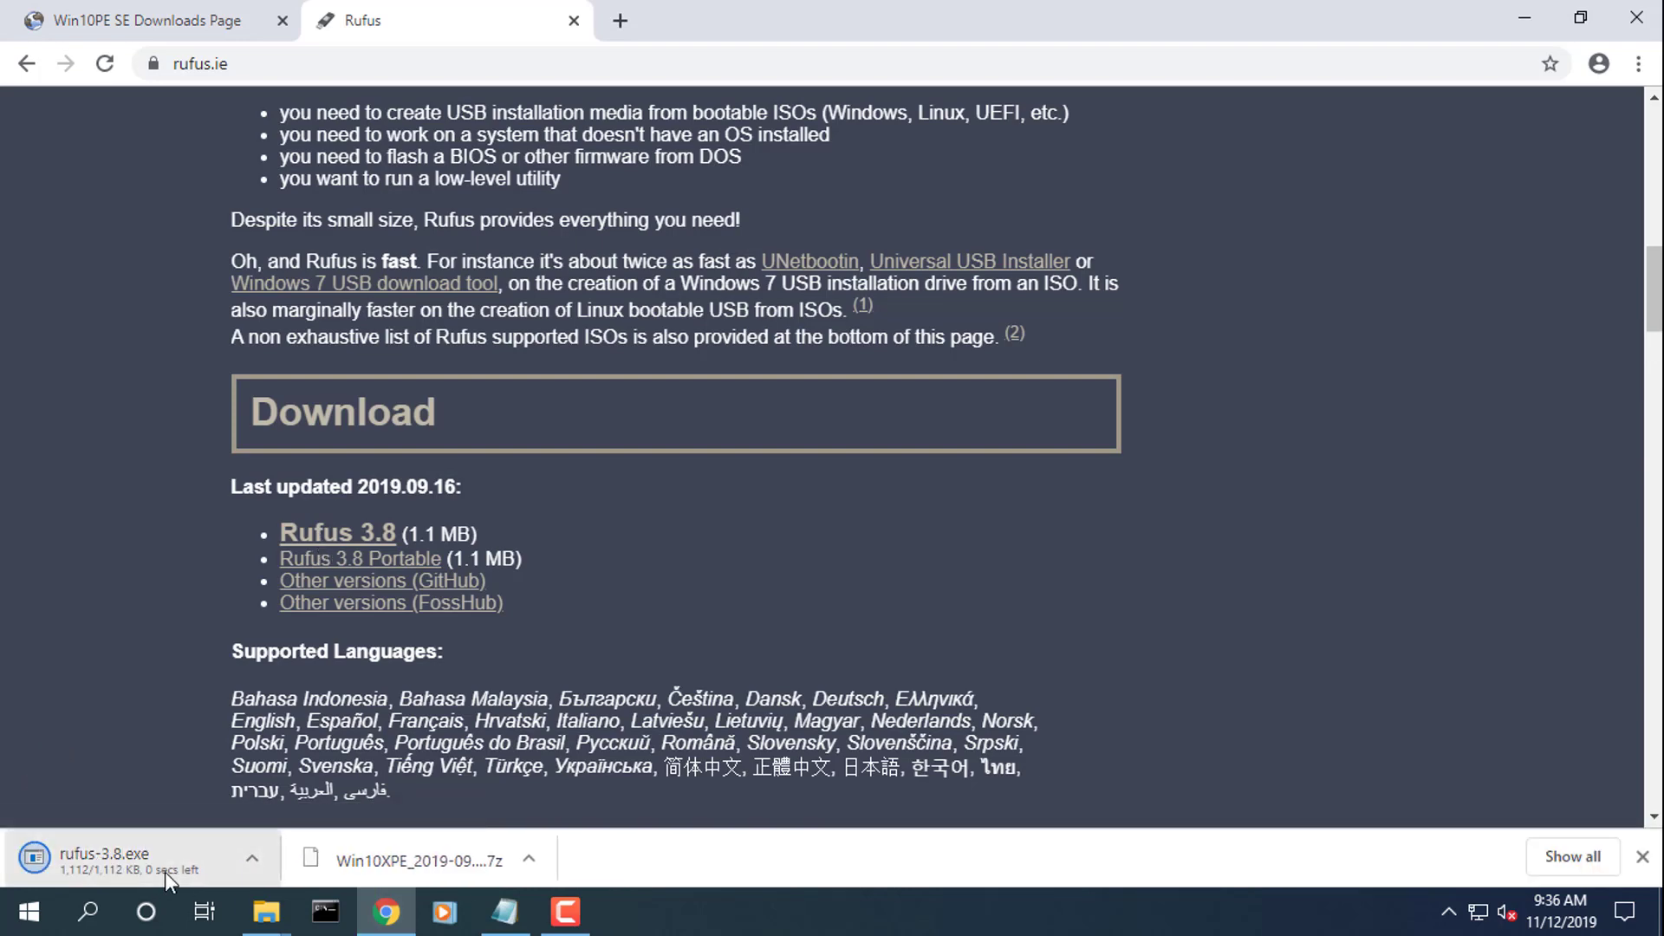
{"action": "left_click", "coordinate": [1526, 21]}
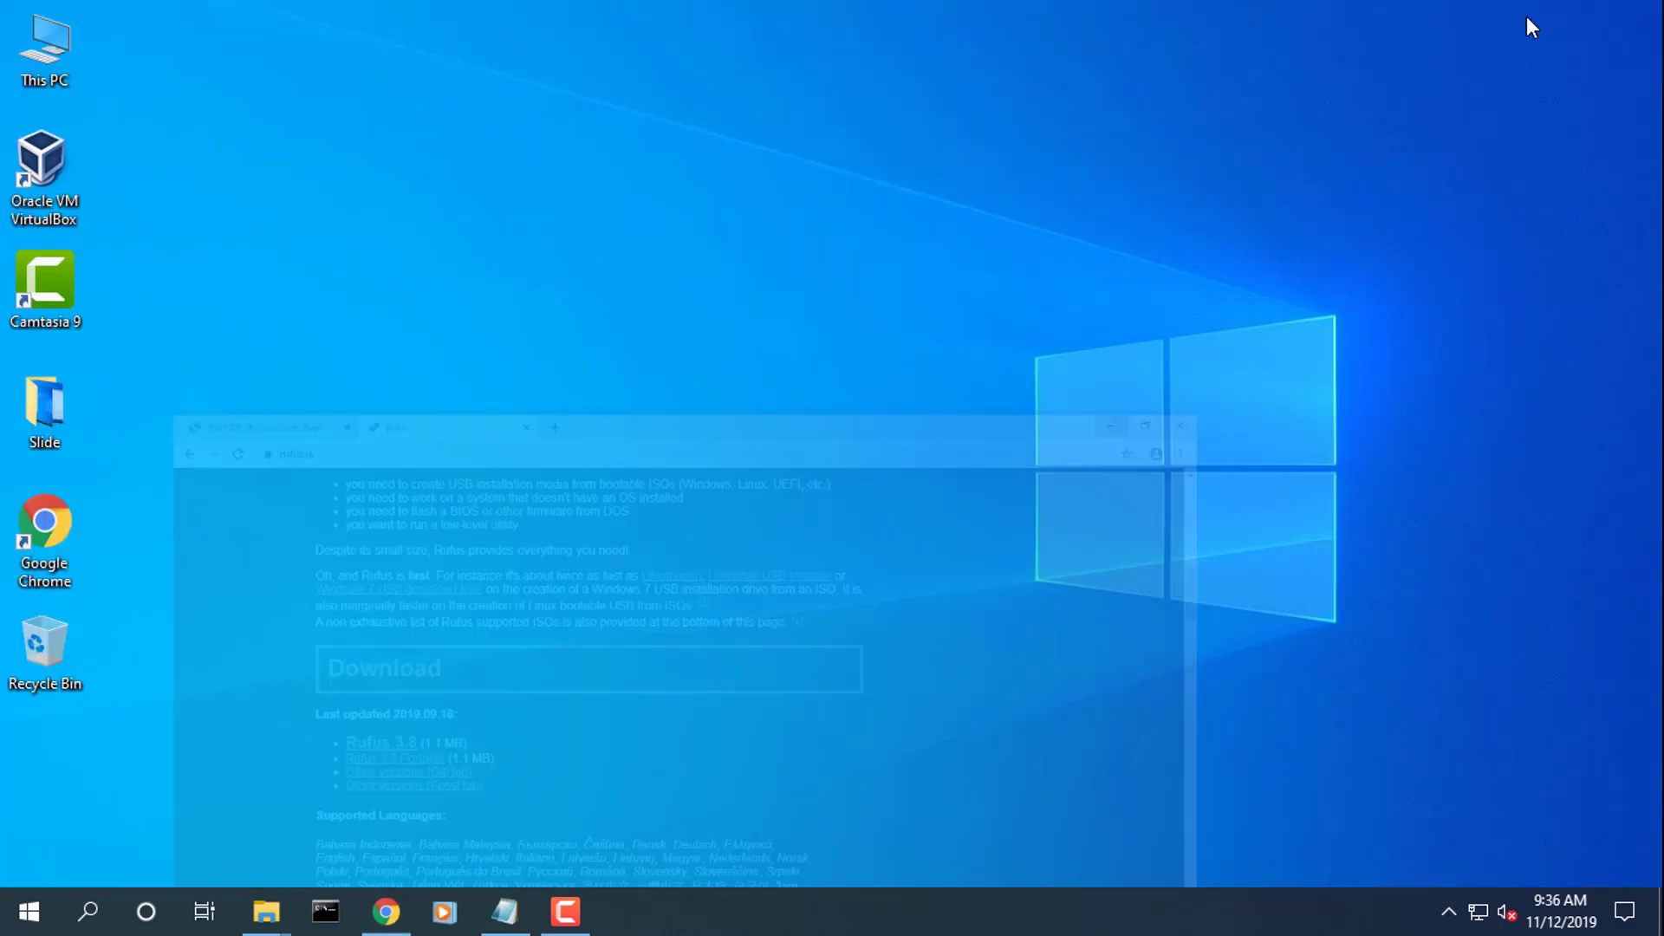
- Switch to the Downloads folder in File Explorer, launch rufus-3.8 and minimise File Explorer
{"action": "mouse_move", "coordinate": [267, 910]}
{"action": "left_click", "coordinate": [518, 726]}
{"action": "left_click", "coordinate": [320, 810]}
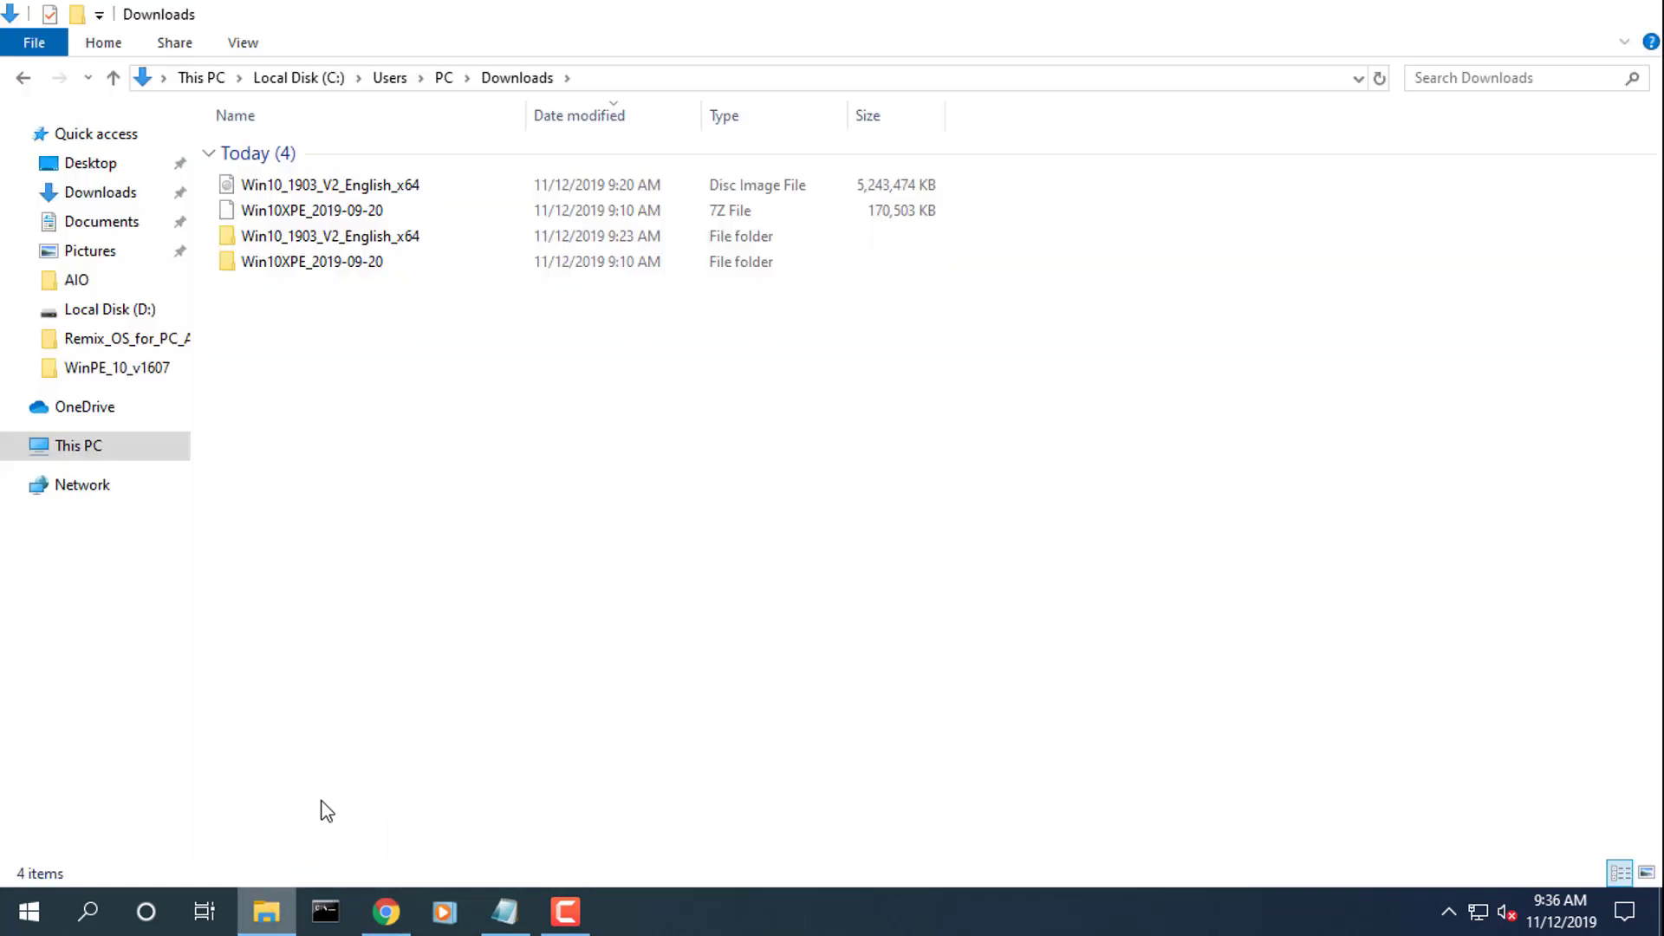
{"action": "left_click", "coordinate": [263, 315]}
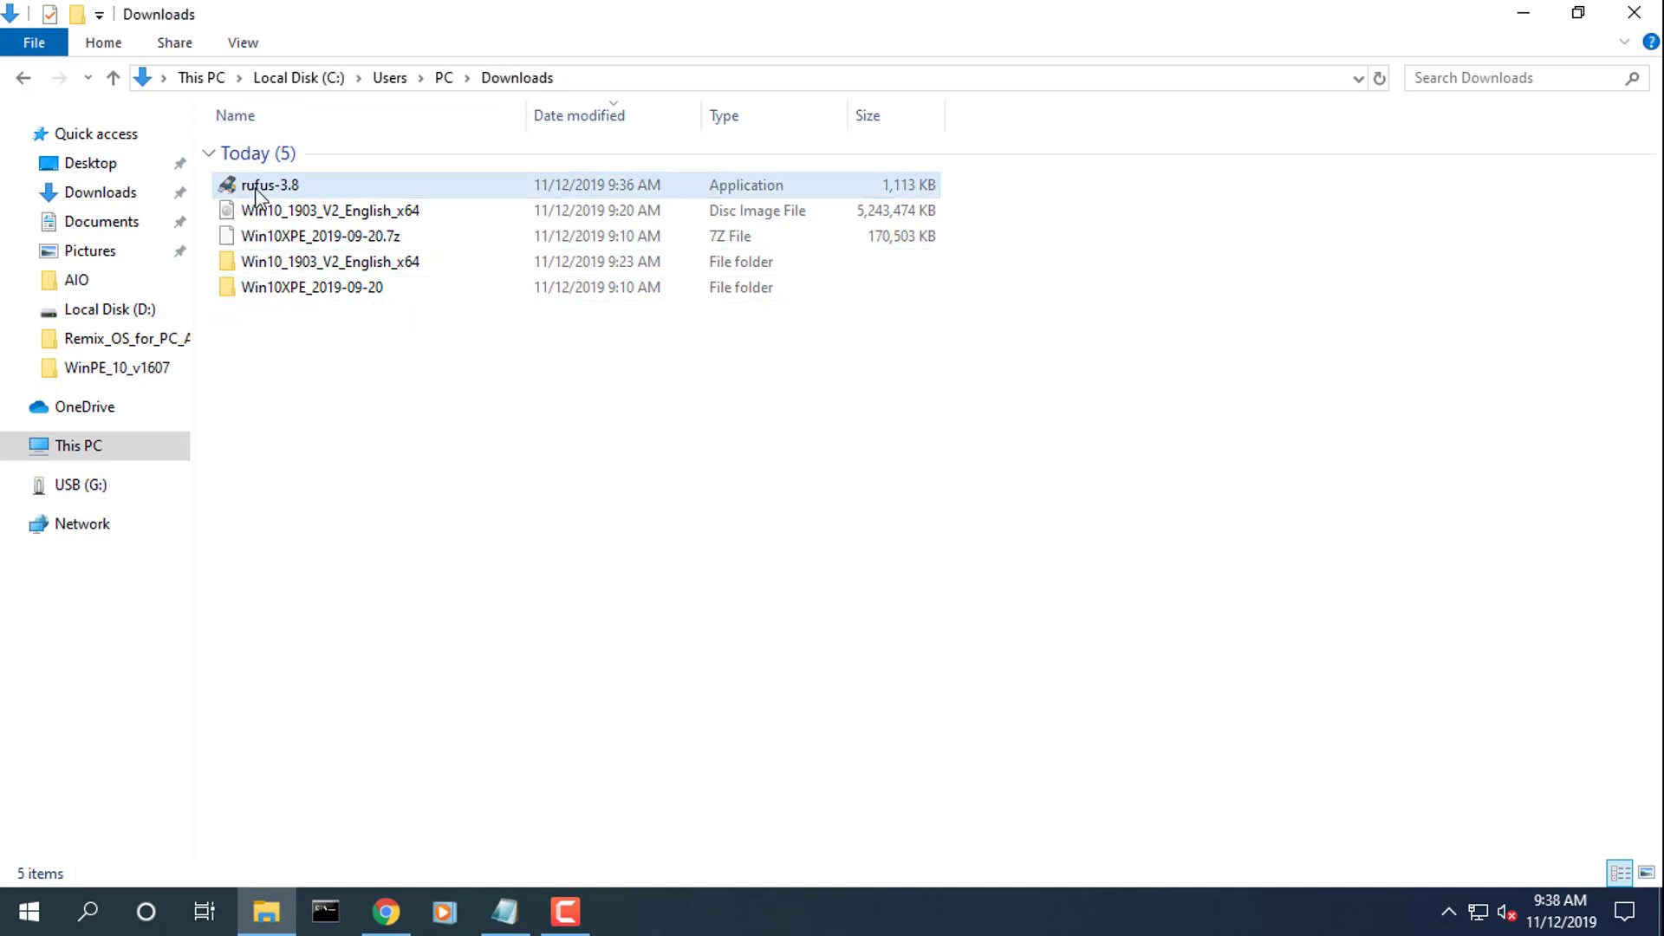
{"action": "left_click", "coordinate": [271, 187]}
{"action": "right_click", "coordinate": [277, 189]}
{"action": "left_click", "coordinate": [373, 233]}
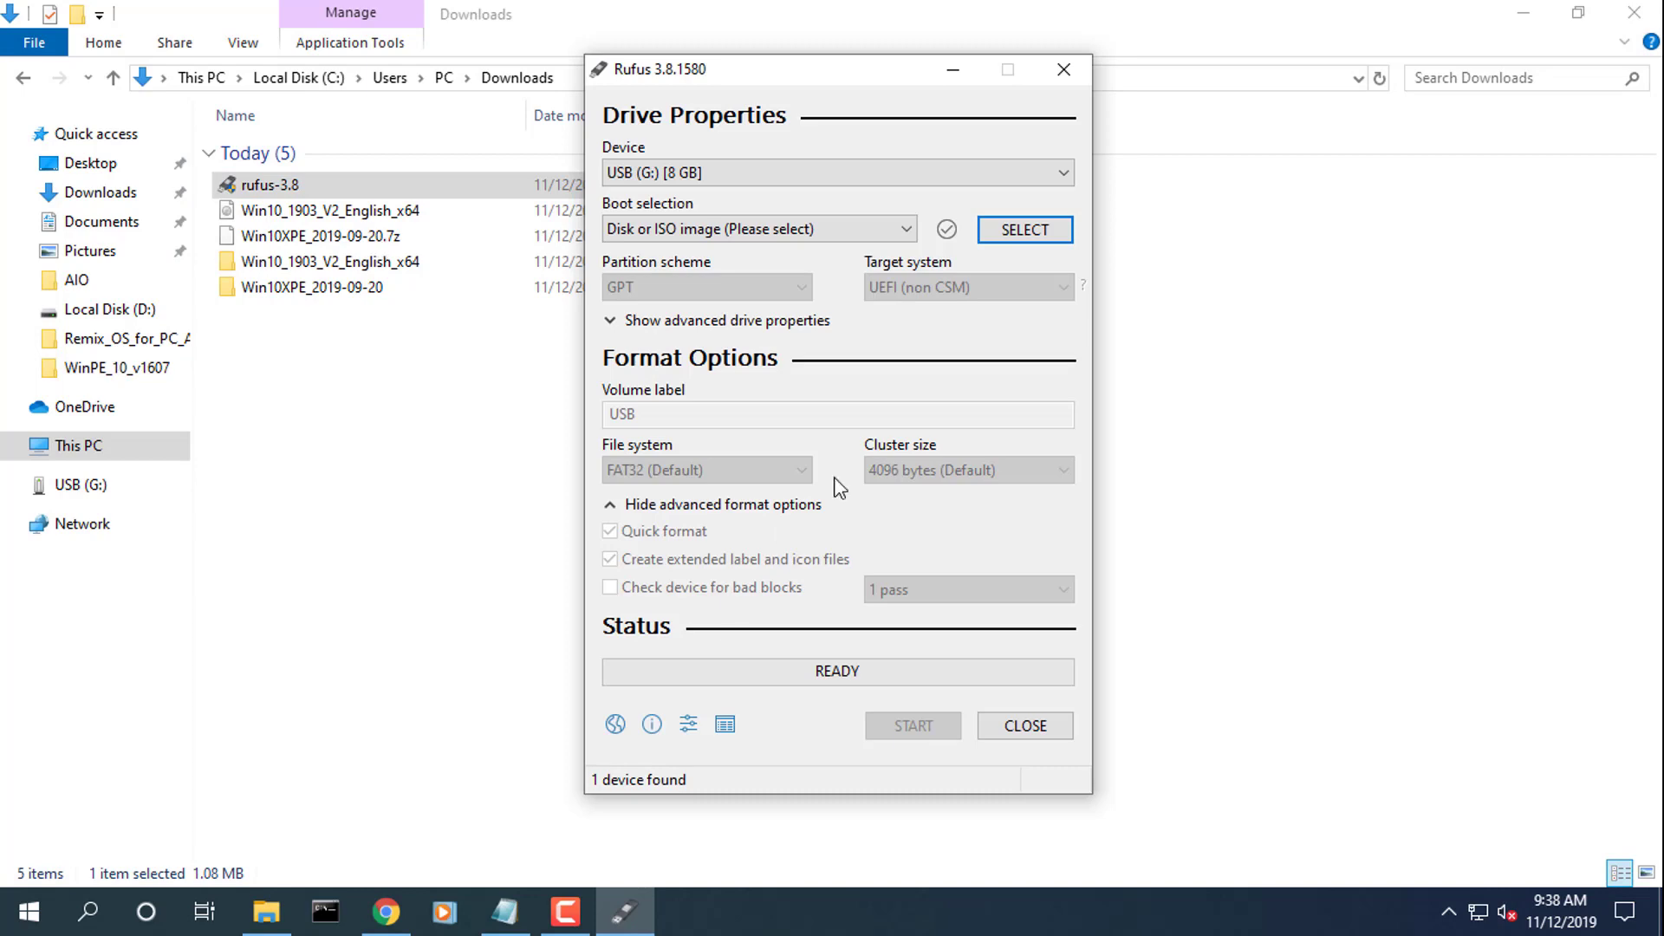
{"action": "left_click", "coordinate": [1524, 13]}
- Choose USB (G:) as the device and select Win10XPE_x64 from the Win10XPE_2019-09-20 > Win10XPE folder as the boot image
{"action": "left_click", "coordinate": [1021, 176]}
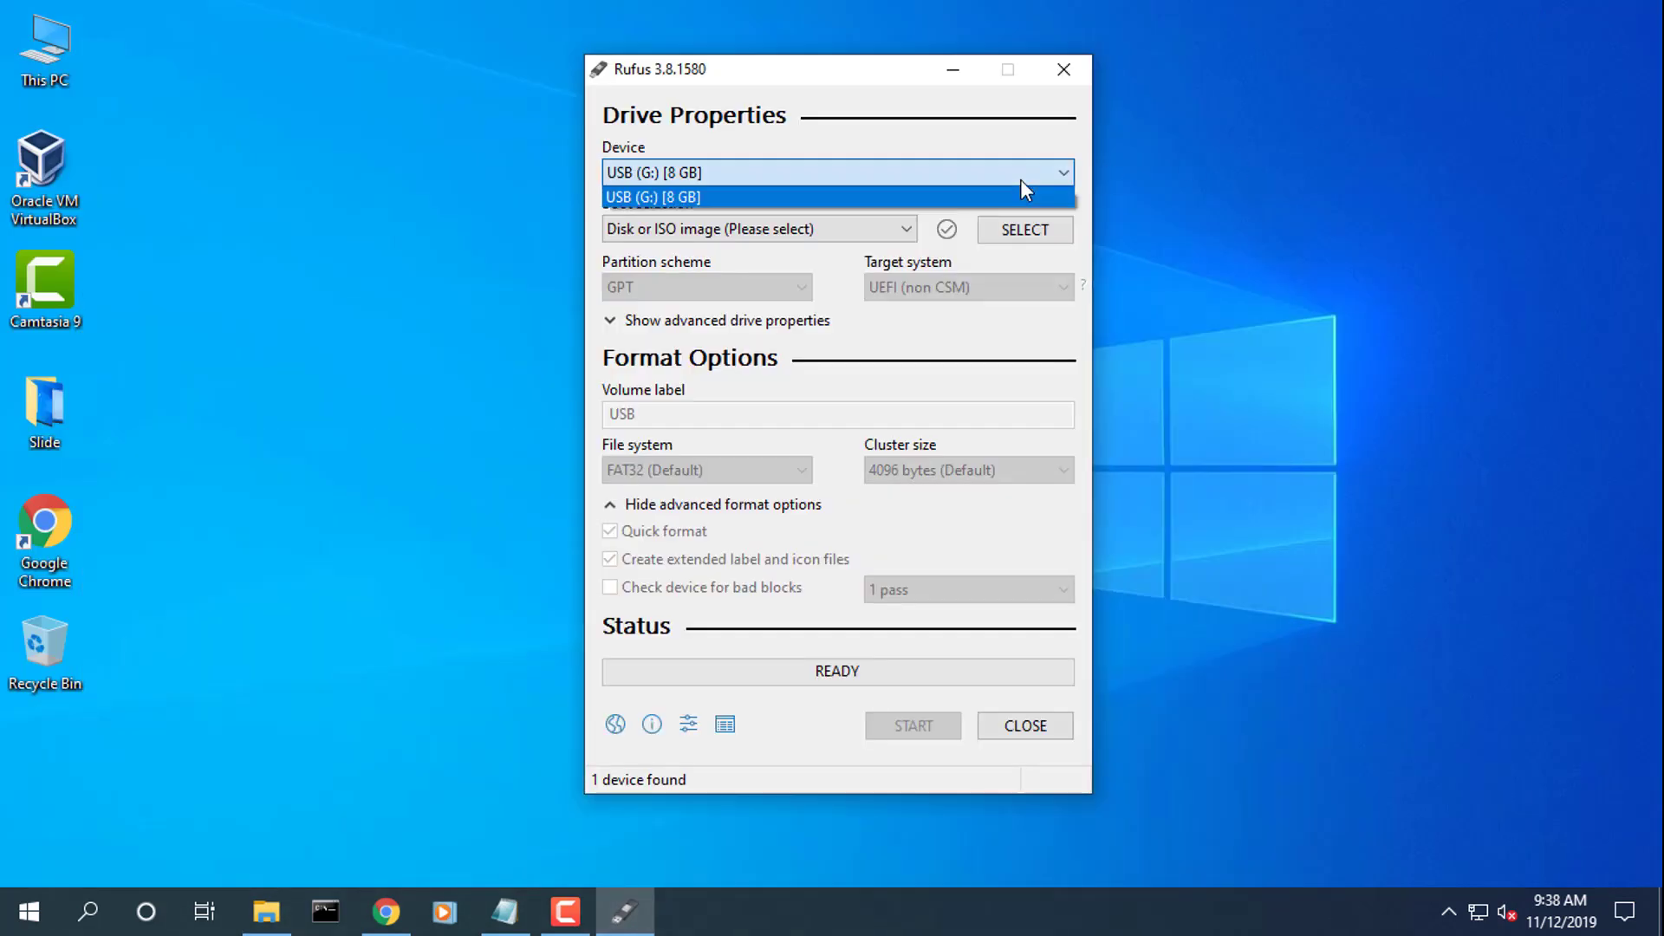
{"action": "left_click", "coordinate": [785, 197]}
{"action": "left_click", "coordinate": [1026, 232]}
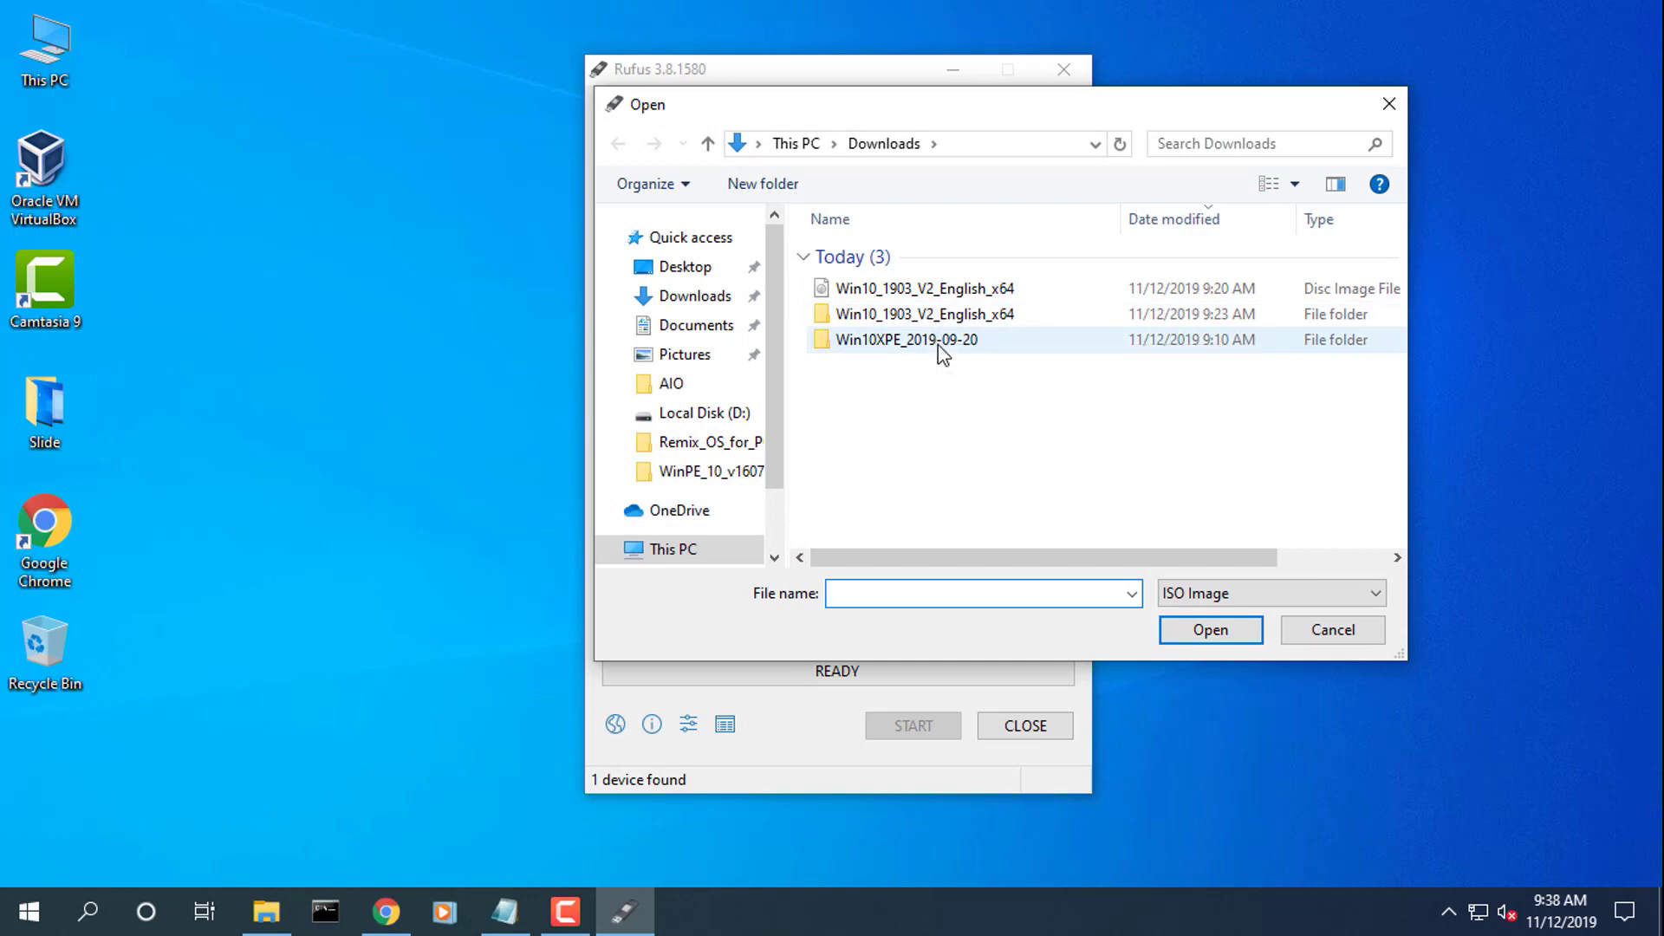
{"action": "double_click", "coordinate": [942, 340]}
{"action": "left_click", "coordinate": [882, 254]}
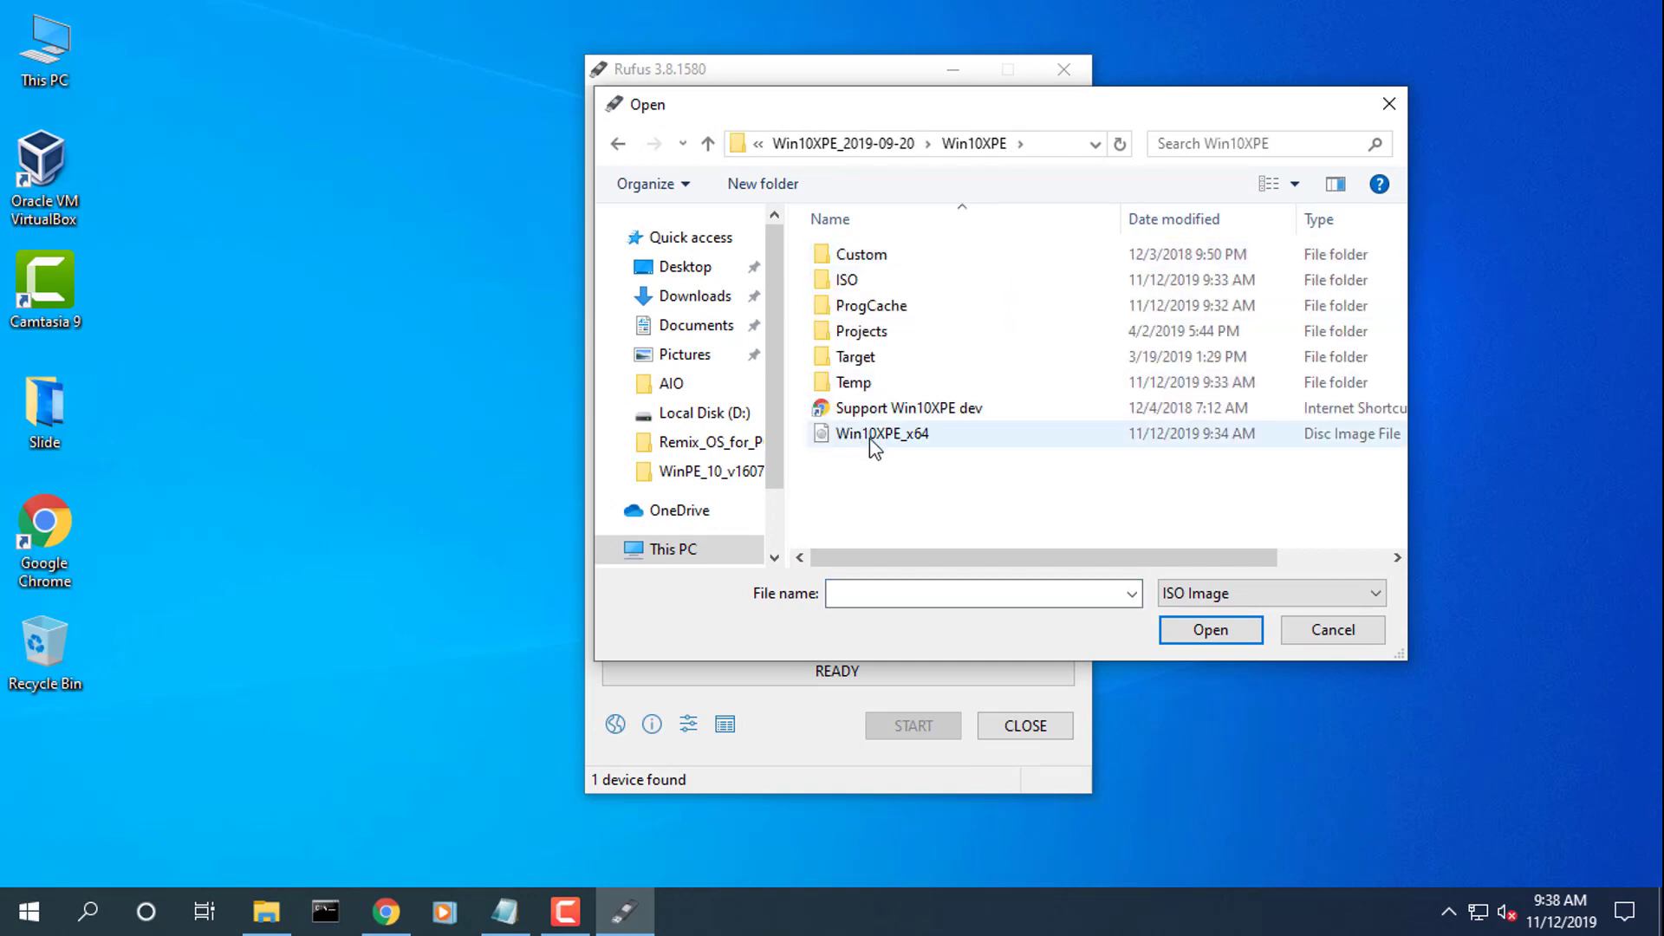
{"action": "left_click", "coordinate": [877, 436]}
- Highlight "Win10XPE_x64 ISO" on the Result line of the Notepad note and minimise Notepad
{"action": "left_click", "coordinate": [504, 911]}
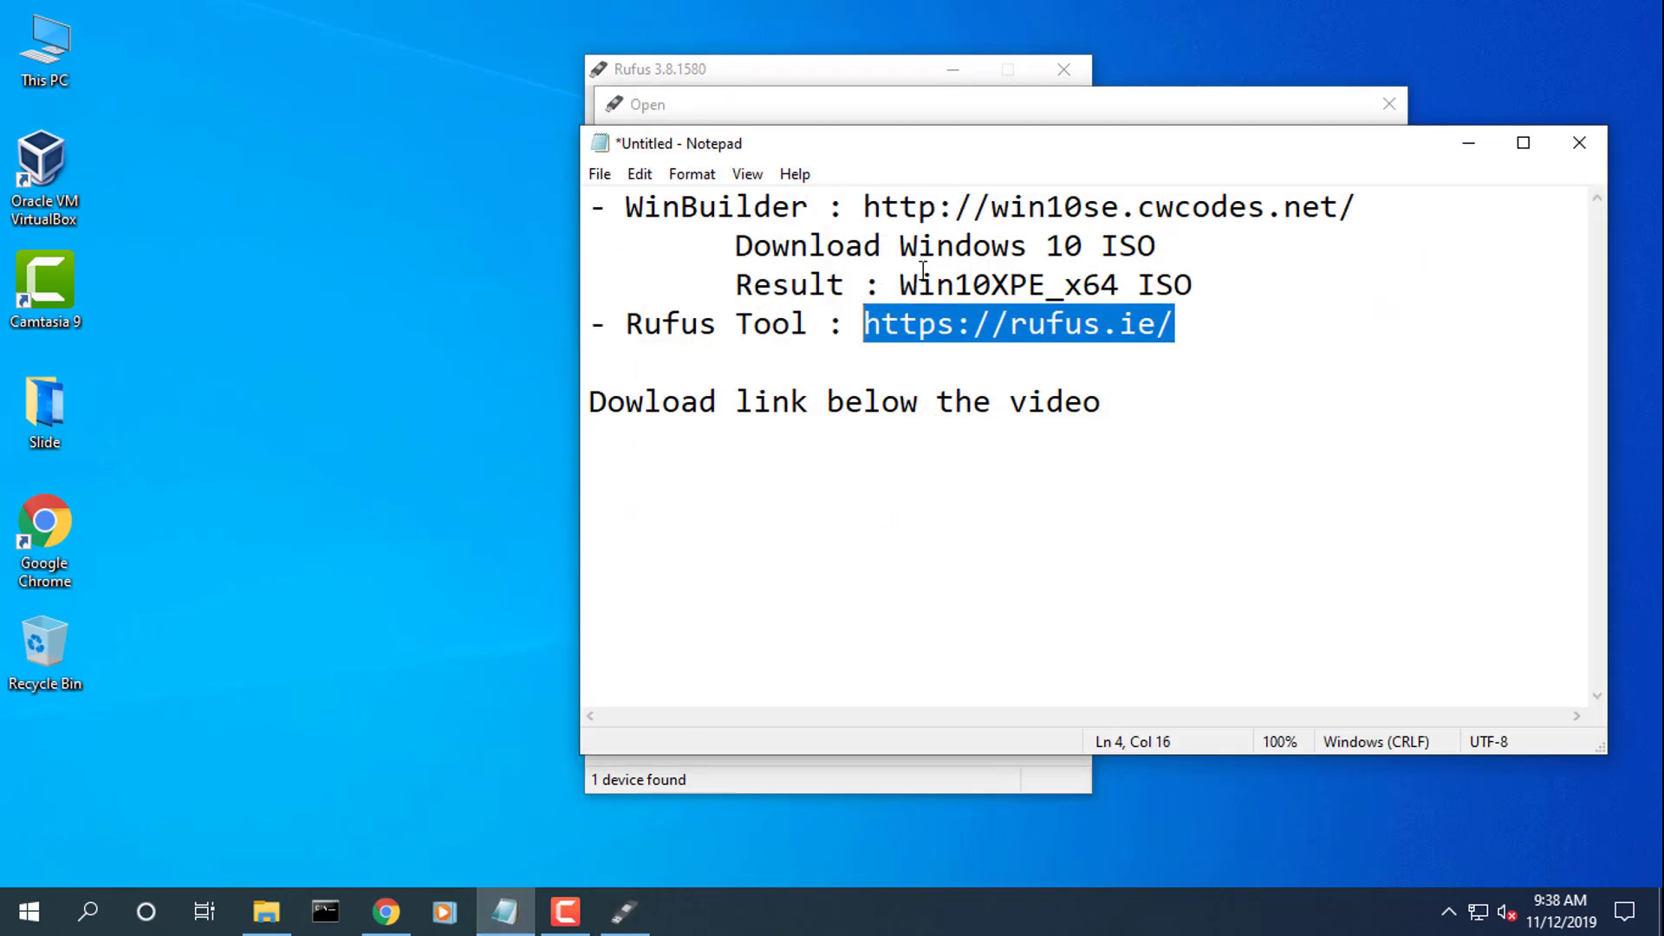
{"action": "left_click_drag", "start_coordinate": [902, 286], "coordinate": [1186, 287]}
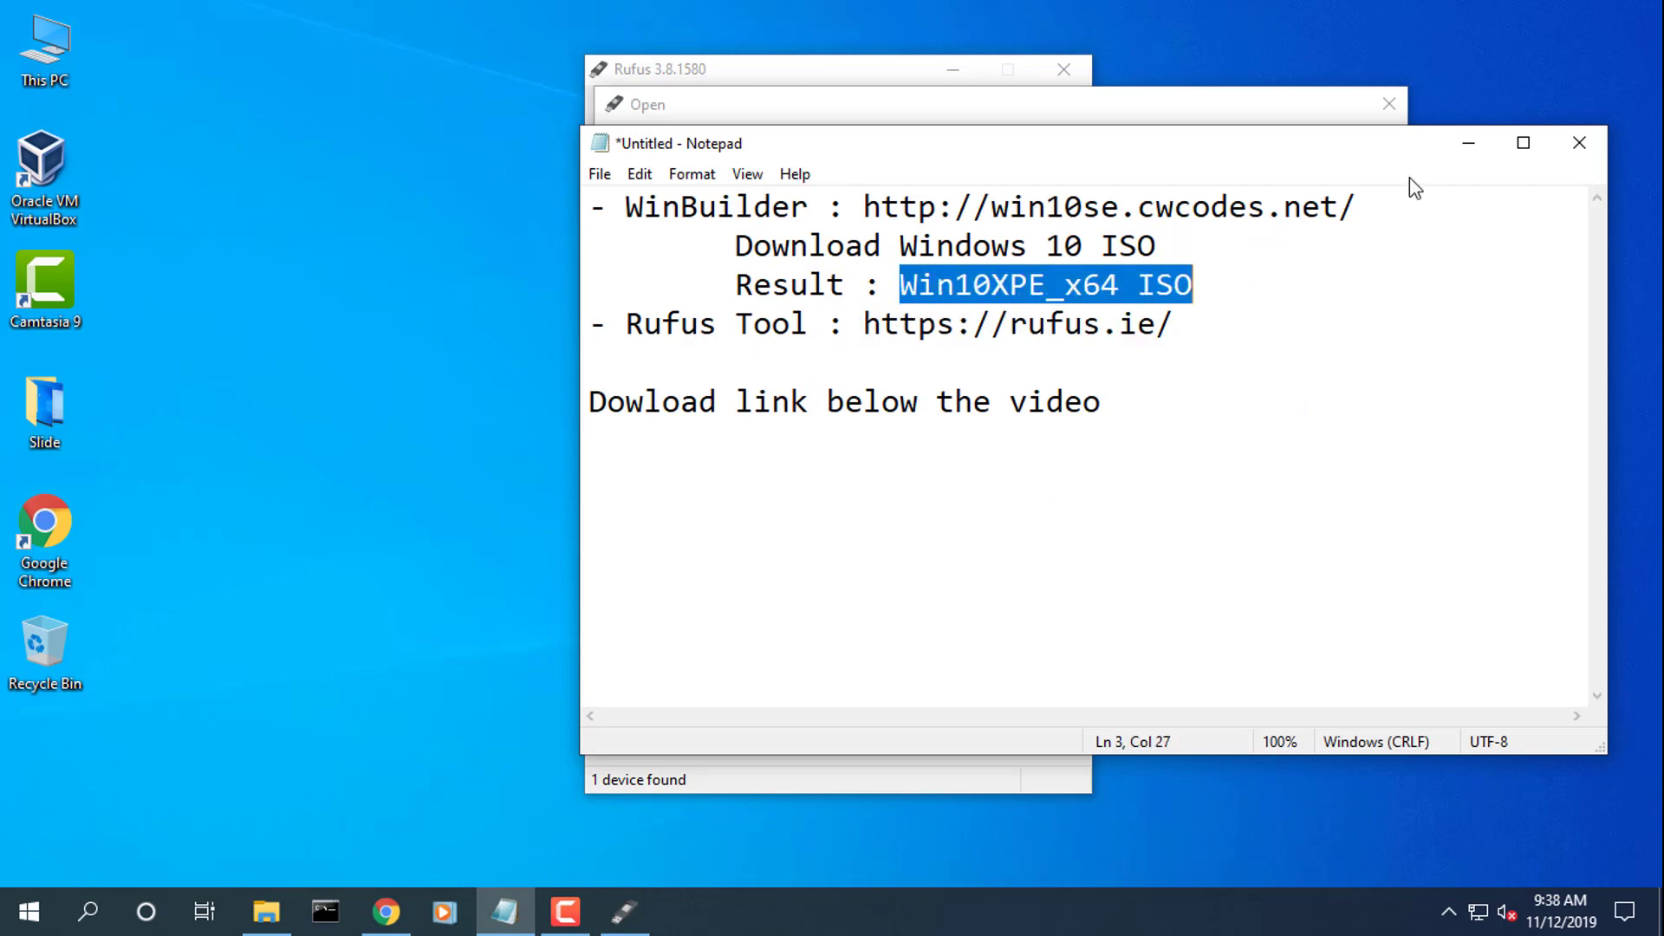
{"action": "left_click", "coordinate": [1469, 143]}
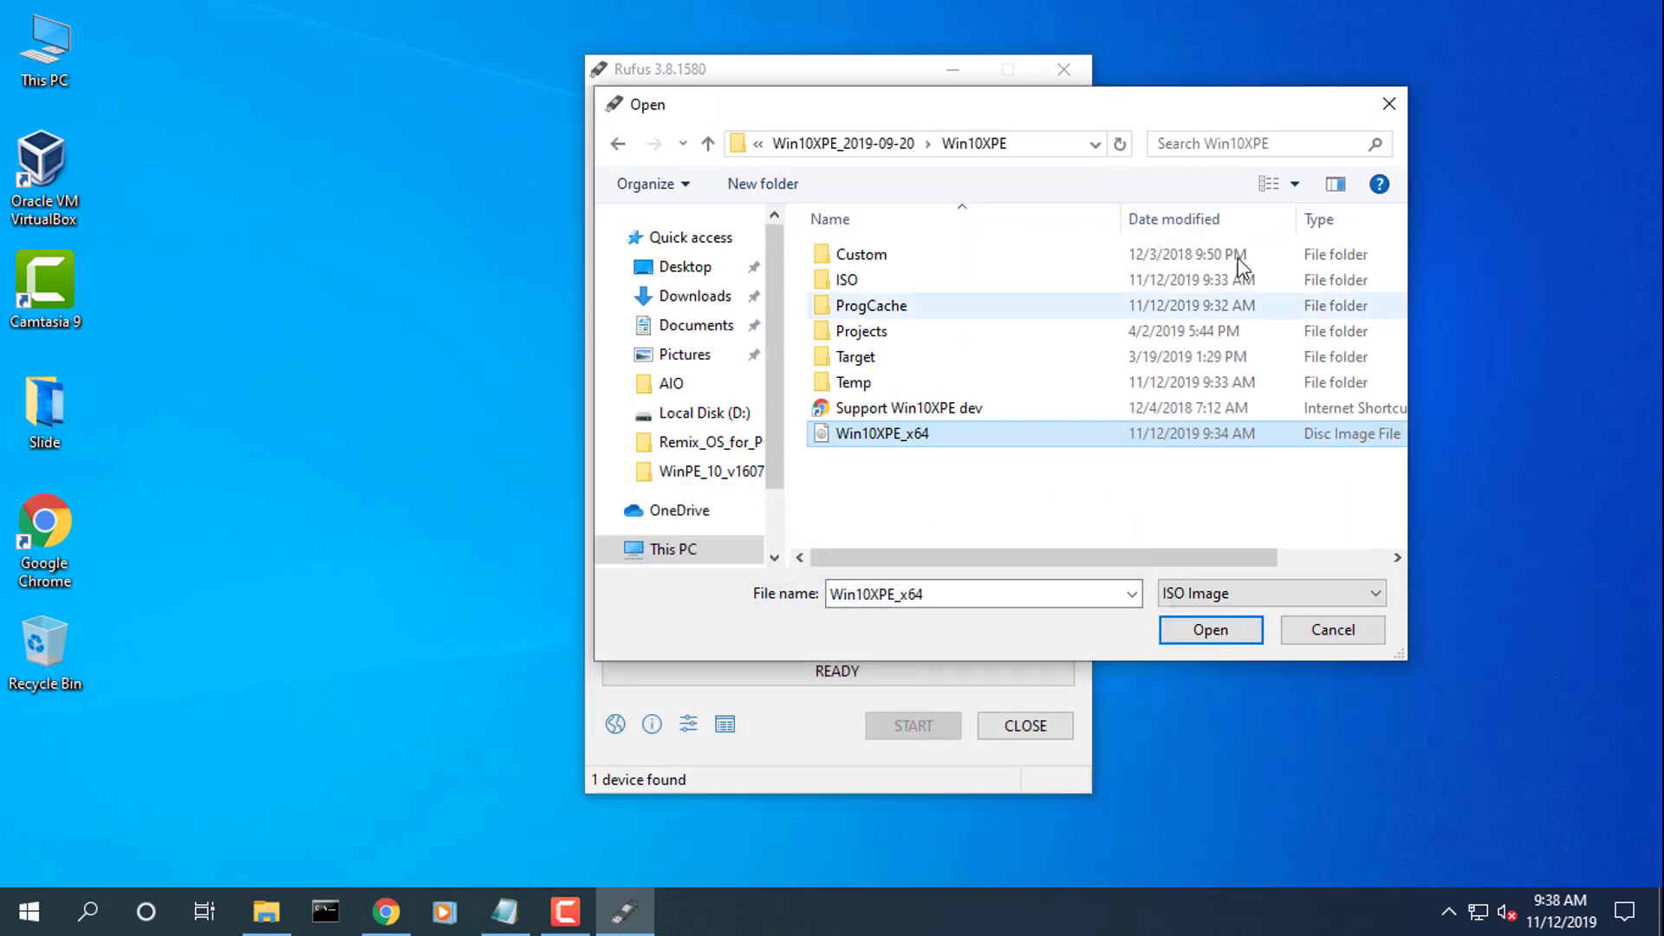
- Load the selected ISO, write it to the USB drive with the volume label Win10XPE_x64, and close Rufus
{"action": "left_click", "coordinate": [1201, 640]}
{"action": "left_click_drag", "start_coordinate": [711, 414], "coordinate": [541, 409]}
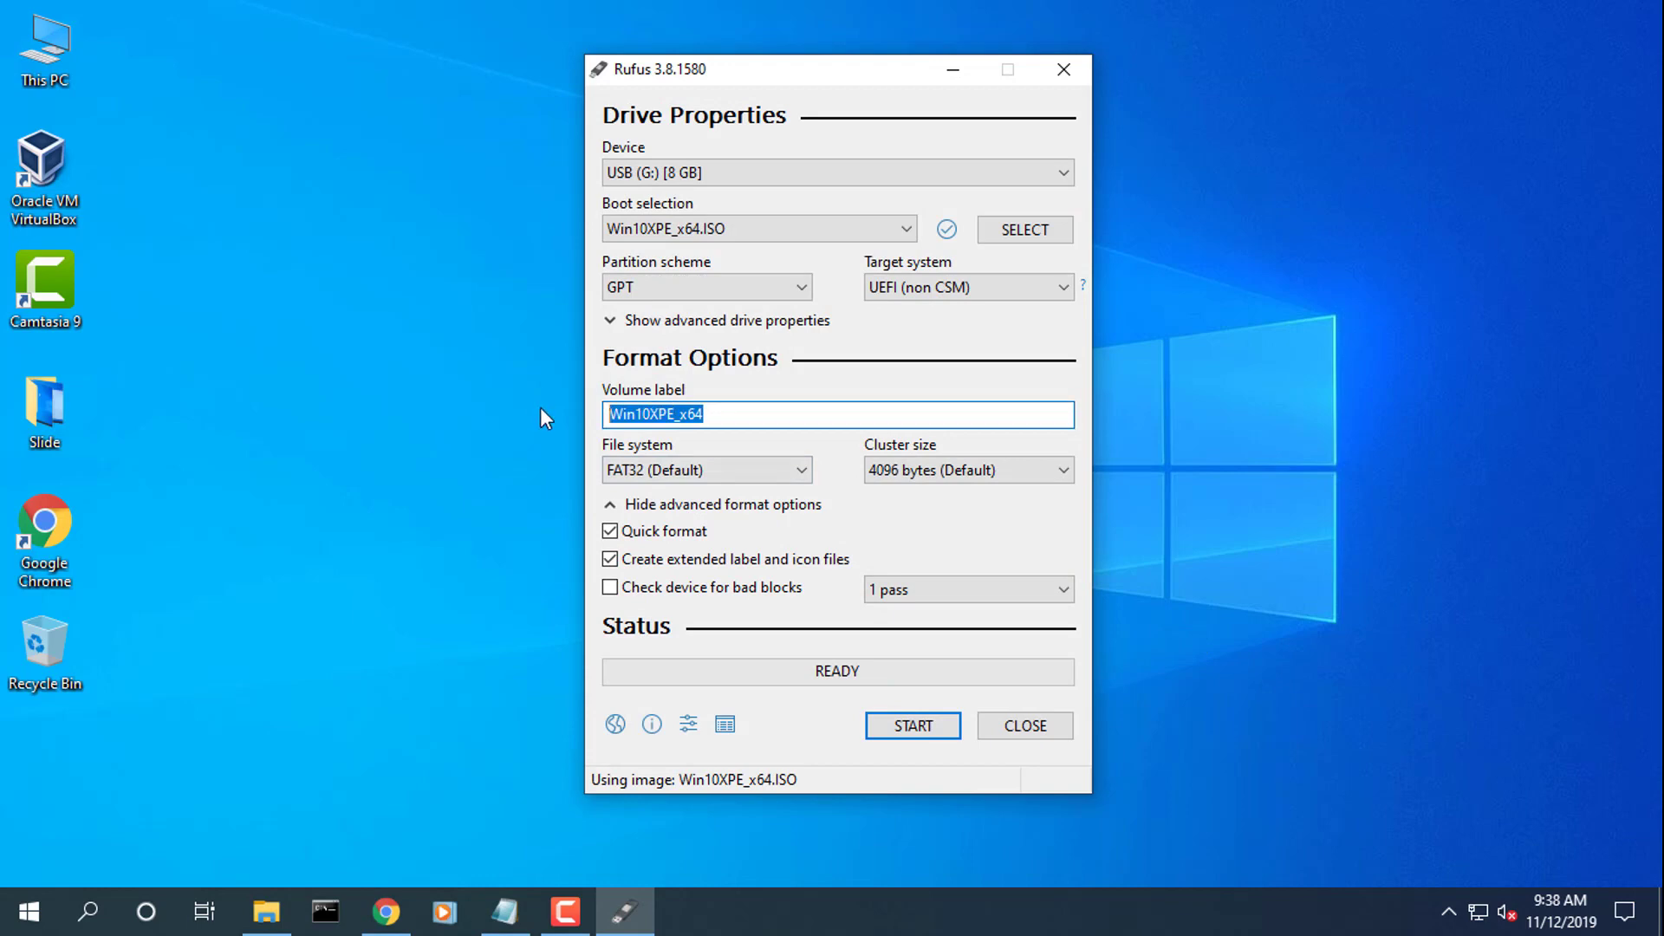
{"action": "left_click", "coordinate": [906, 737]}
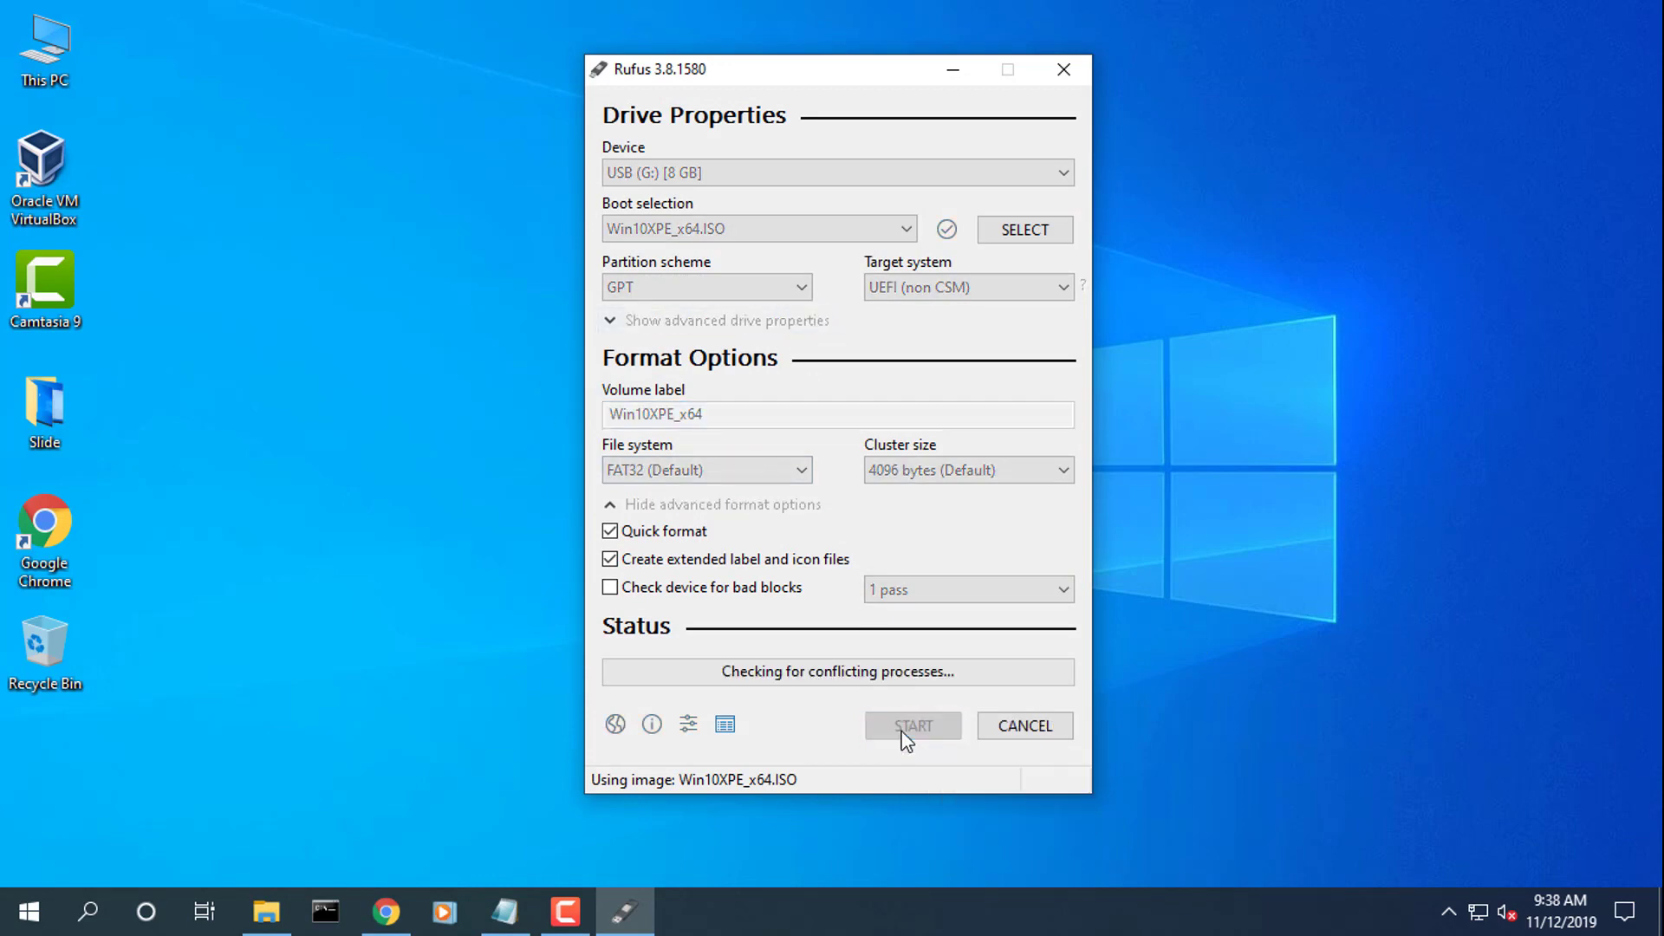
{"action": "left_click", "coordinate": [901, 552]}
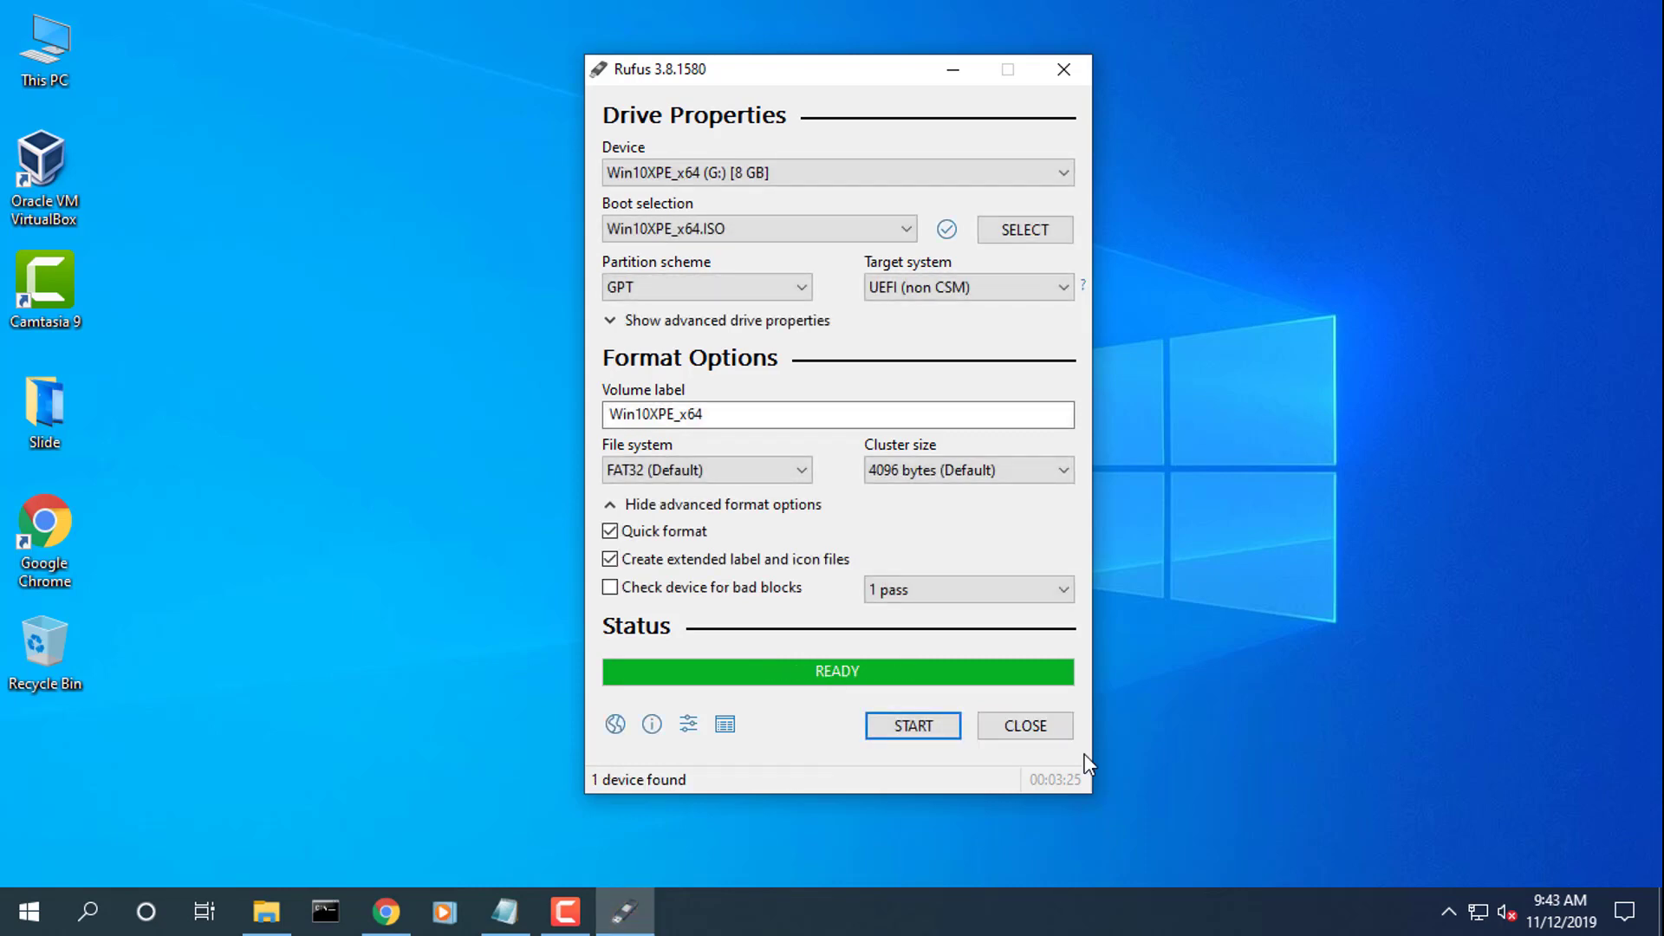
{"action": "left_click", "coordinate": [1028, 727]}
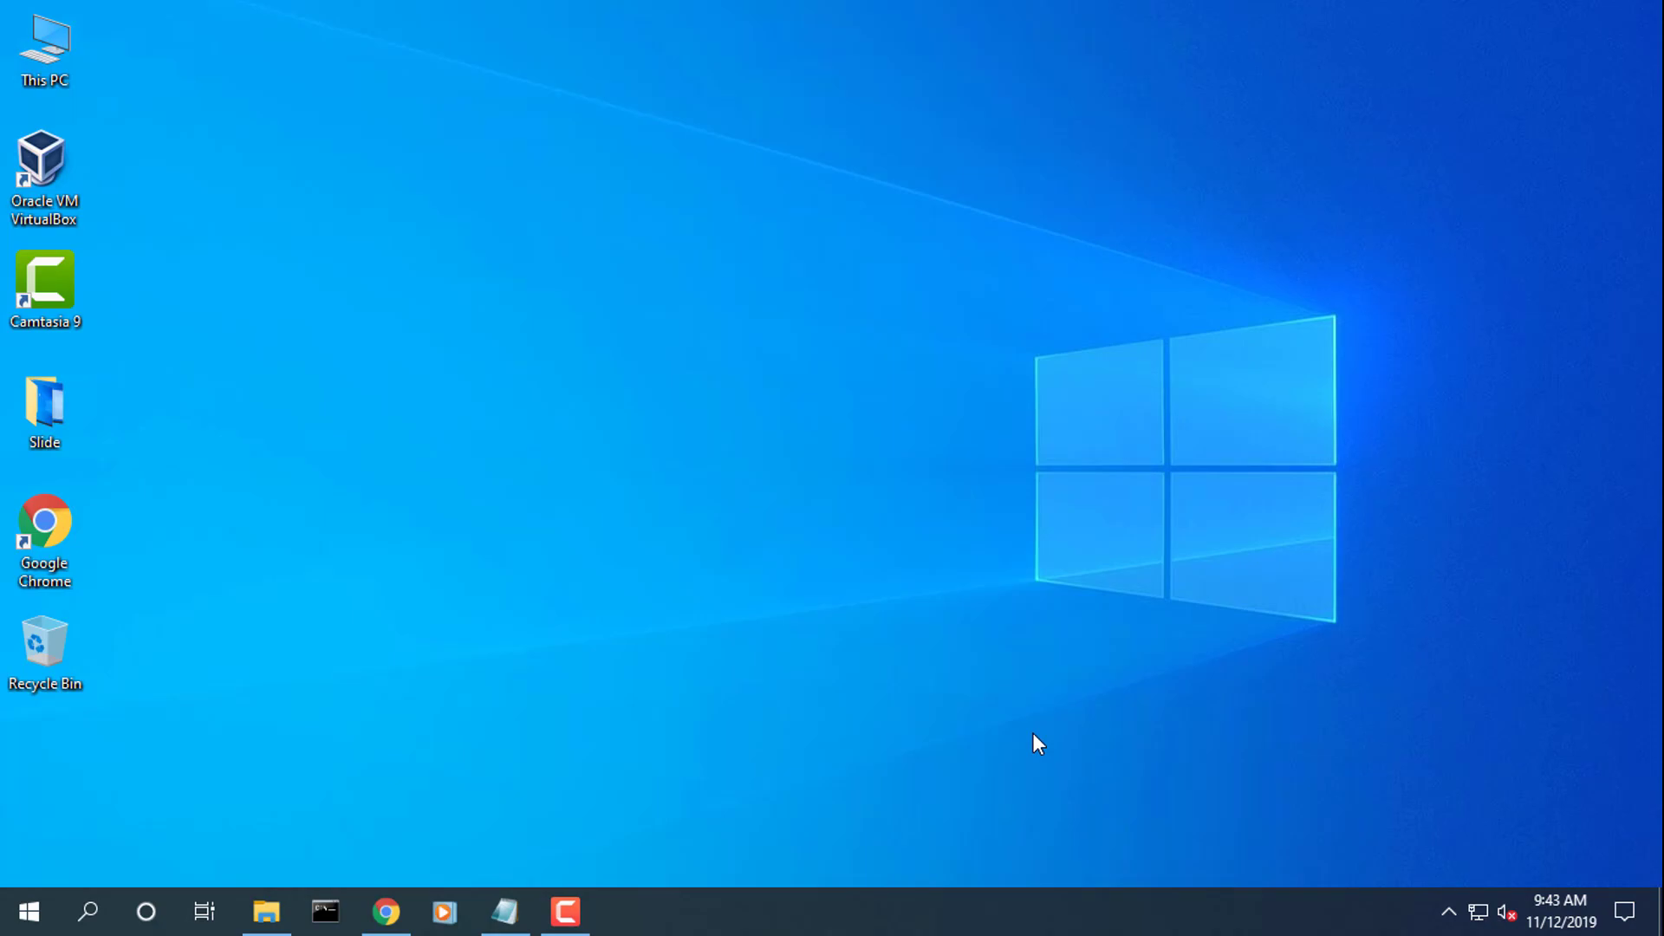
- Examine the files written to the WIN10XPE_X6 (G:) drive in File Explorer and close the window
{"action": "left_click", "coordinate": [266, 911]}
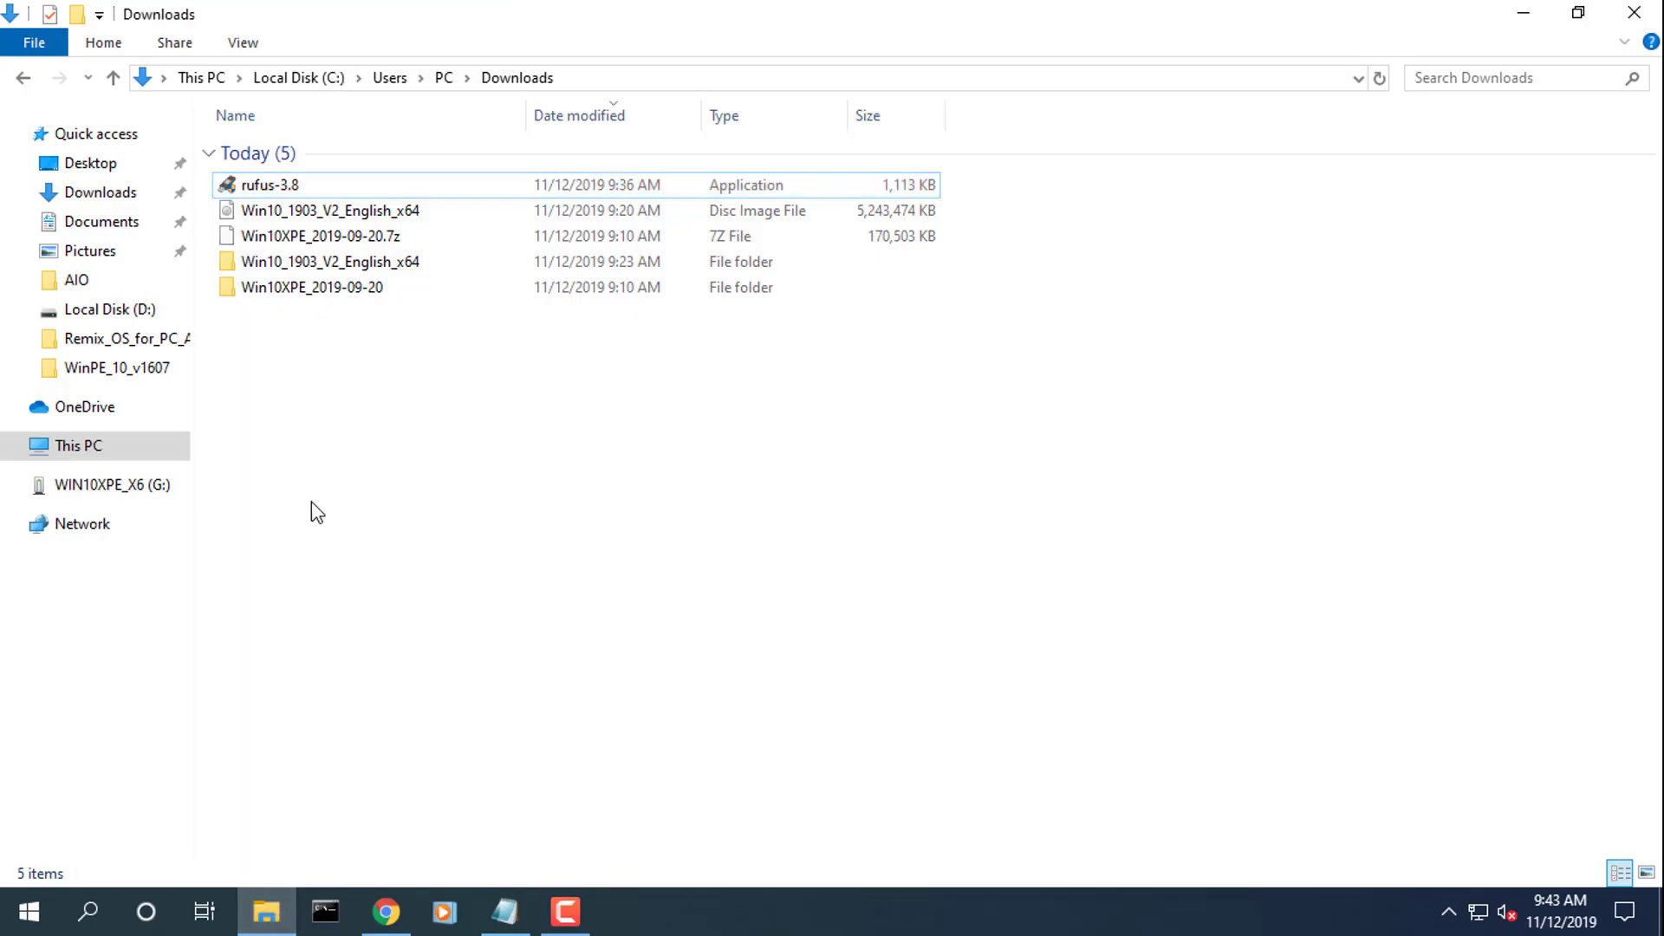
{"action": "left_click", "coordinate": [59, 445]}
{"action": "double_click", "coordinate": [316, 406]}
{"action": "left_click_drag", "start_coordinate": [271, 531], "coordinate": [364, 138]}
{"action": "left_click", "coordinate": [374, 505]}
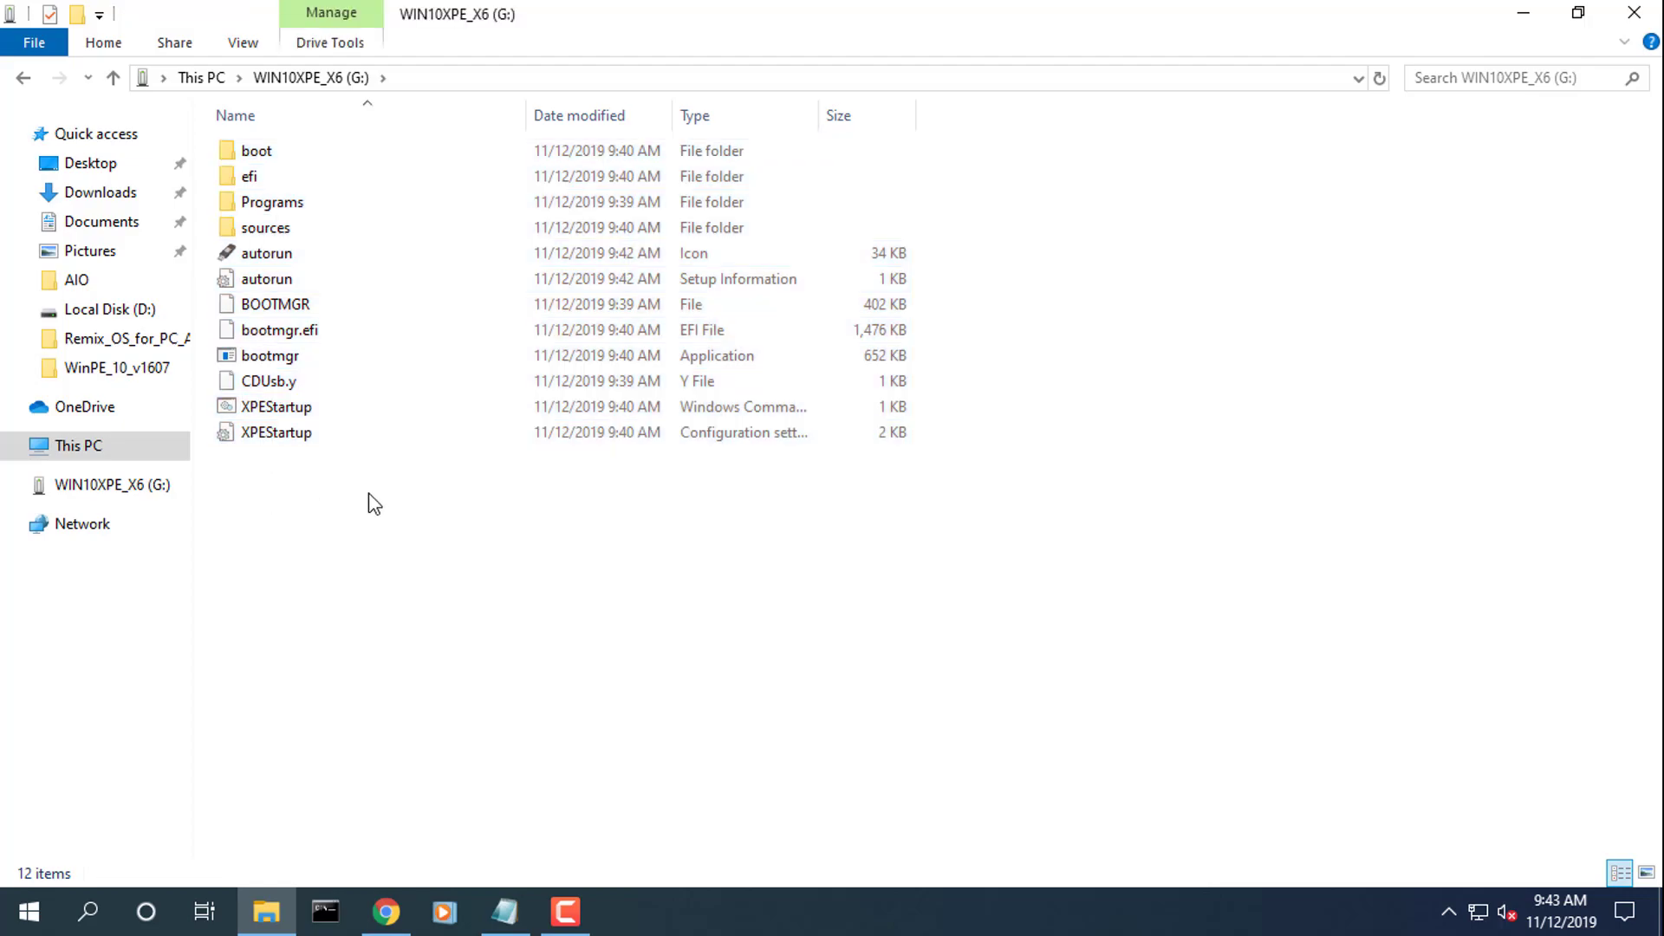
{"action": "left_click", "coordinate": [1635, 14]}
- Safely eject the USB mass storage device
{"action": "left_click", "coordinate": [1448, 913]}
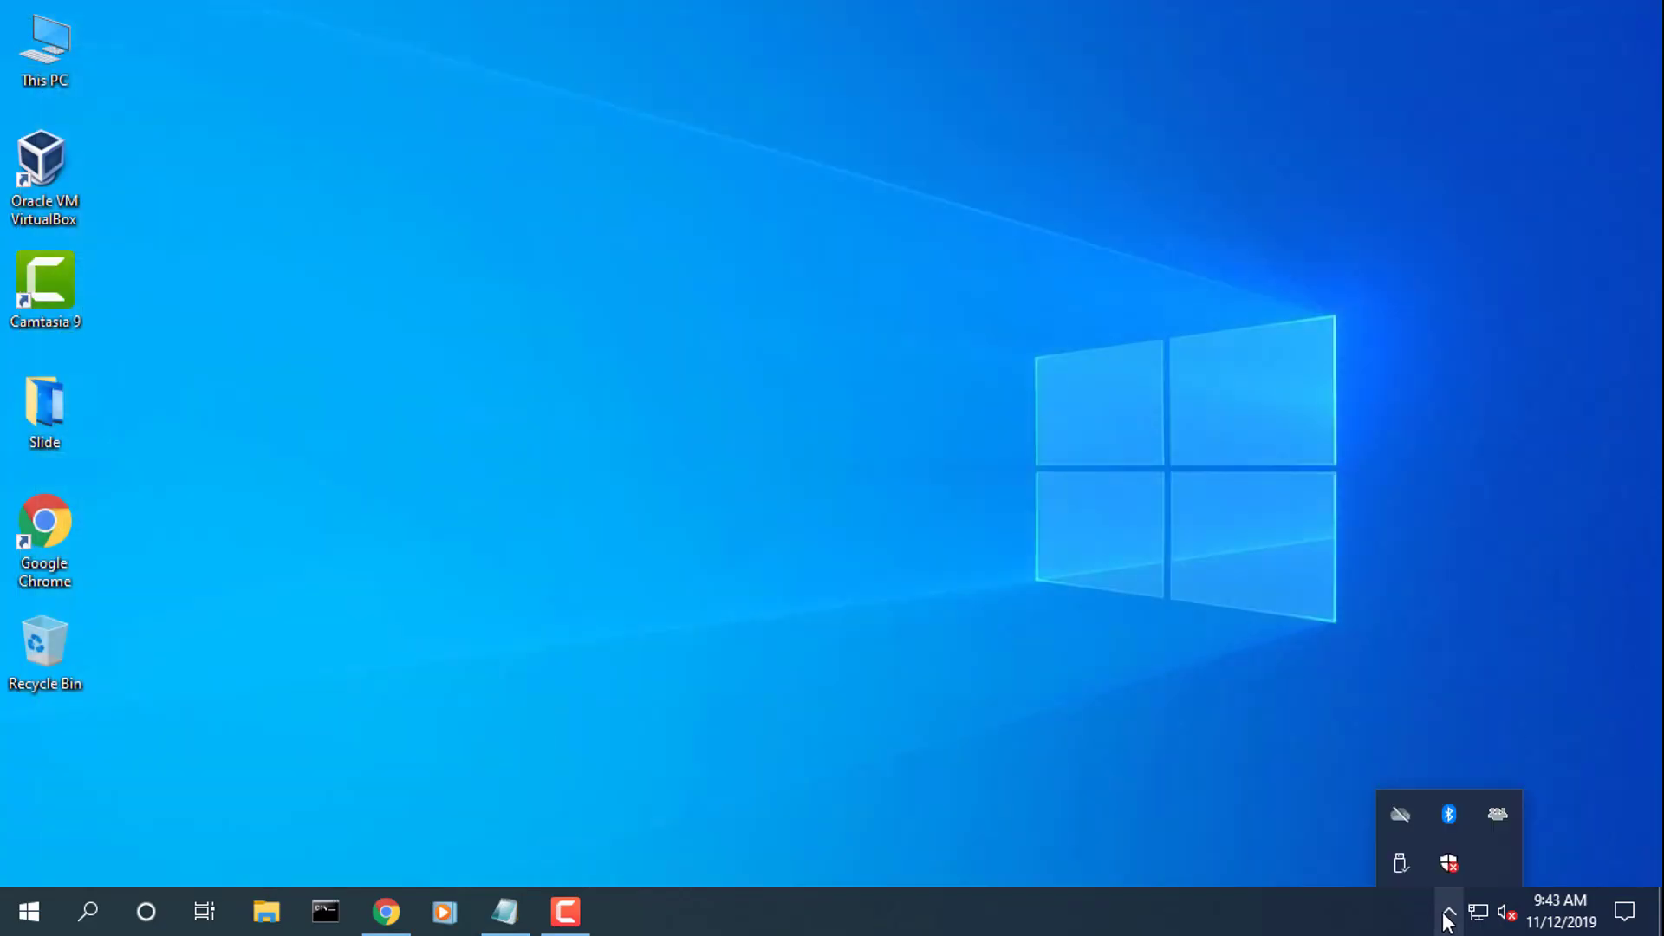
{"action": "right_click", "coordinate": [1398, 863]}
{"action": "left_click", "coordinate": [1472, 815]}
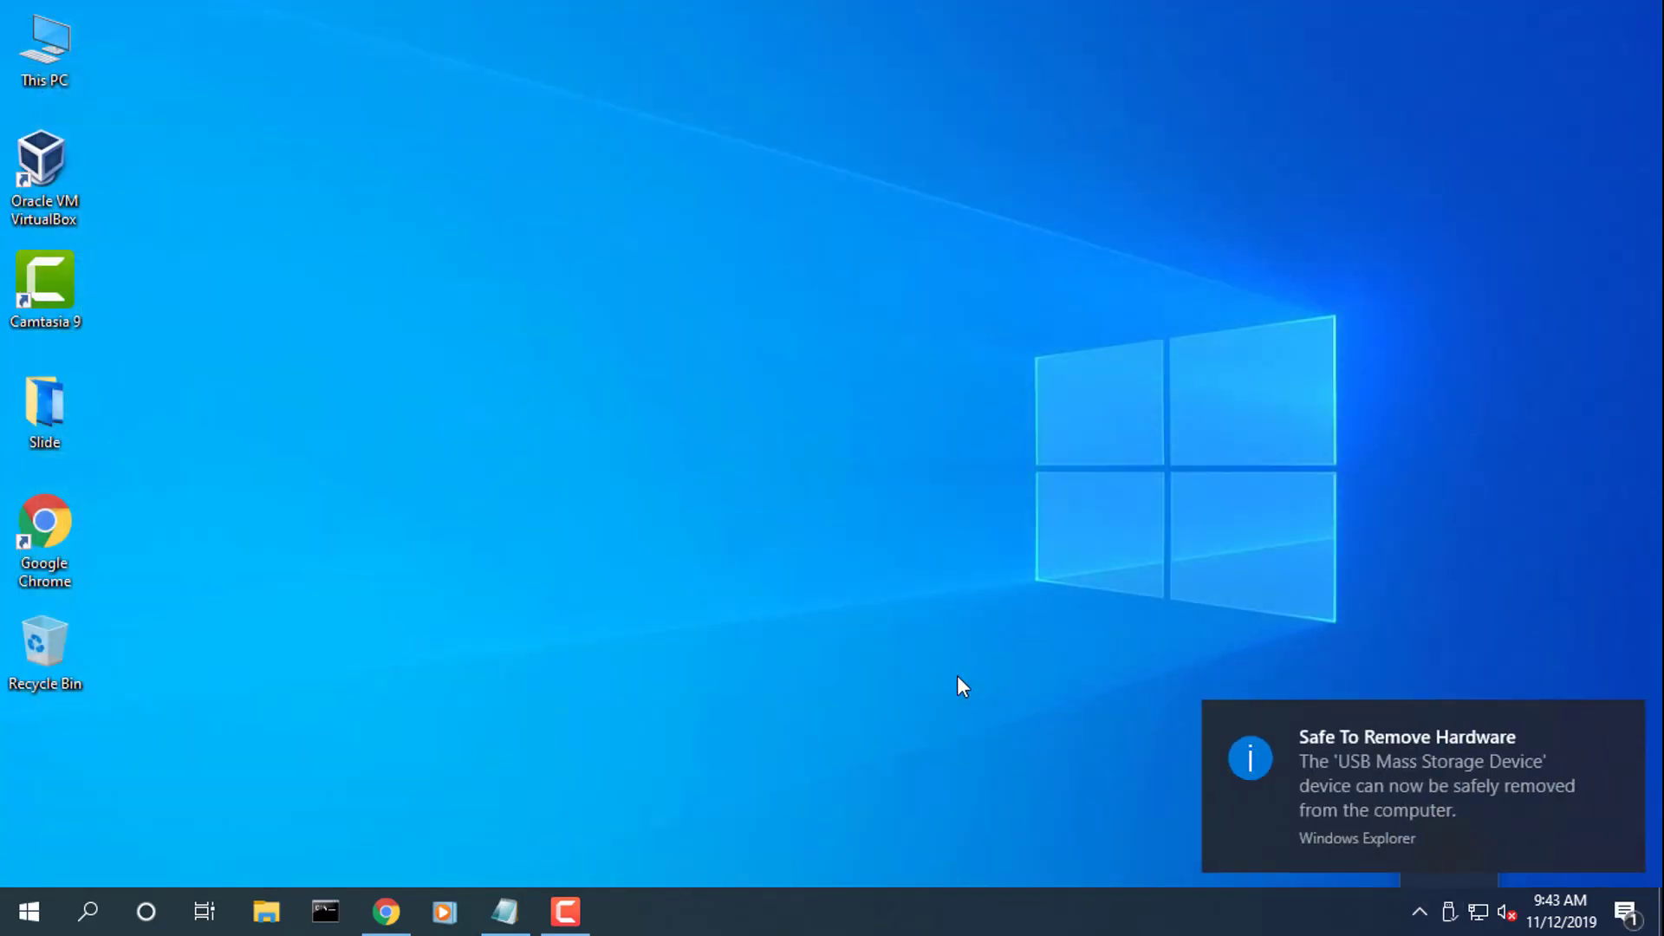
- Reopen the Notepad note and highlight the WinBuilder to Rufus Tool lines, followed by the download link line
{"action": "left_click", "coordinate": [505, 912]}
{"action": "left_click_drag", "start_coordinate": [1172, 324], "coordinate": [590, 206]}
{"action": "left_click_drag", "start_coordinate": [1101, 401], "coordinate": [540, 388]}
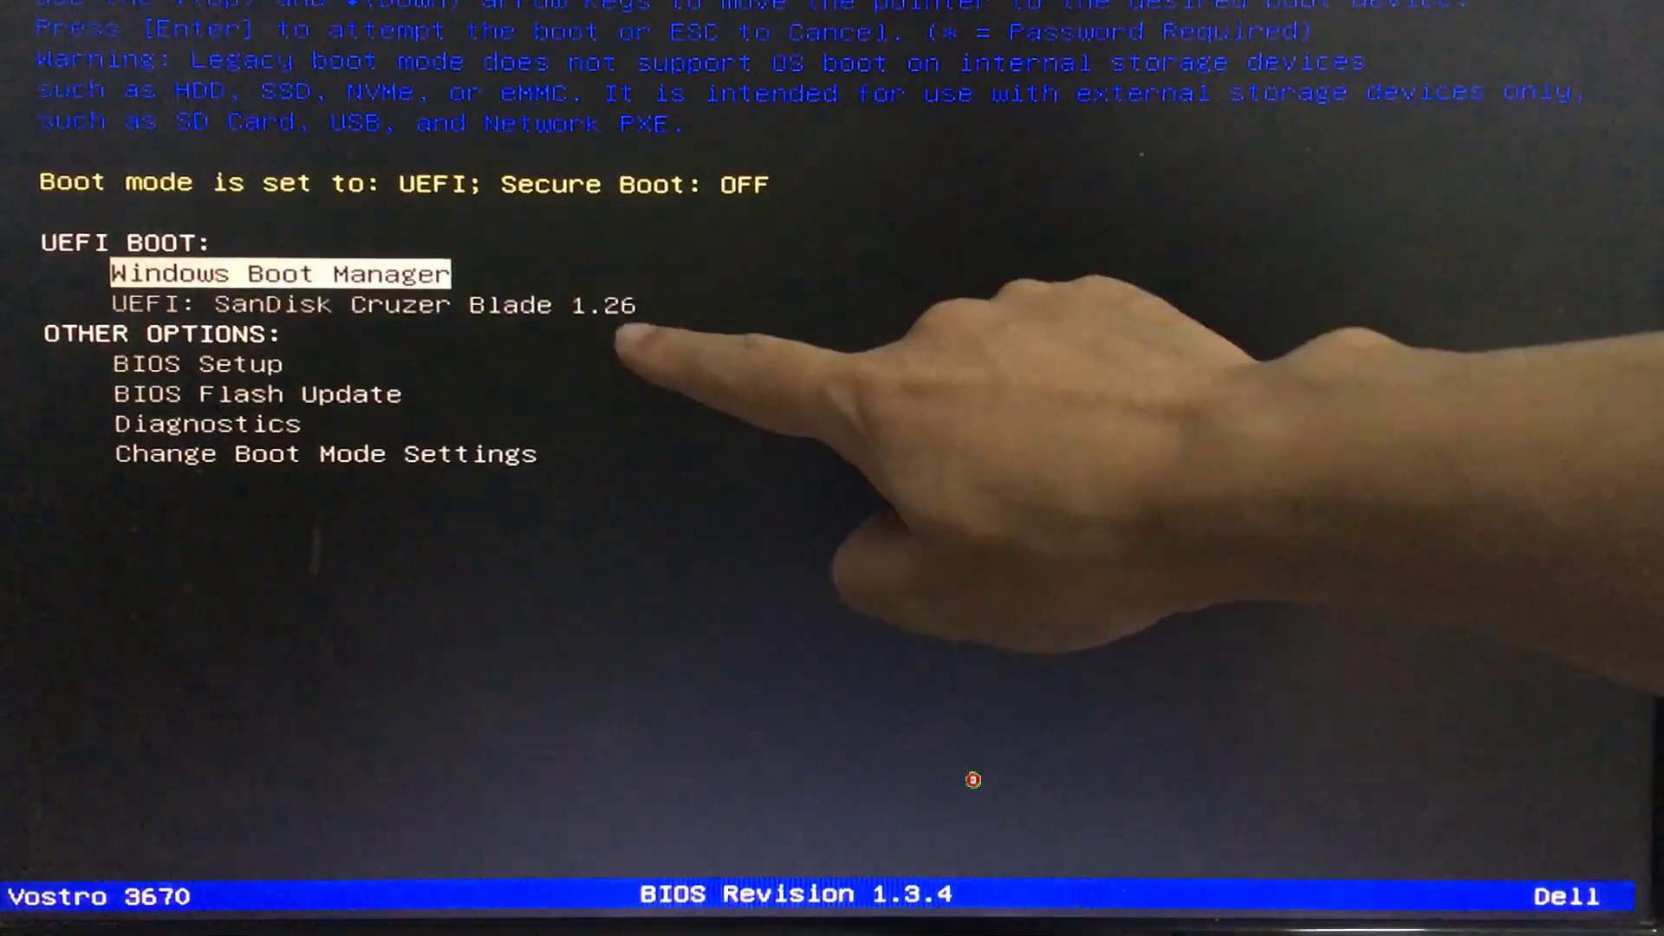
- Boot the PC from UEFI: SanDisk Cruzer Blade 1.26 and accept the Wireless network profile
{"action": "key", "text": "Down"}
{"action": "key", "text": "Return"}
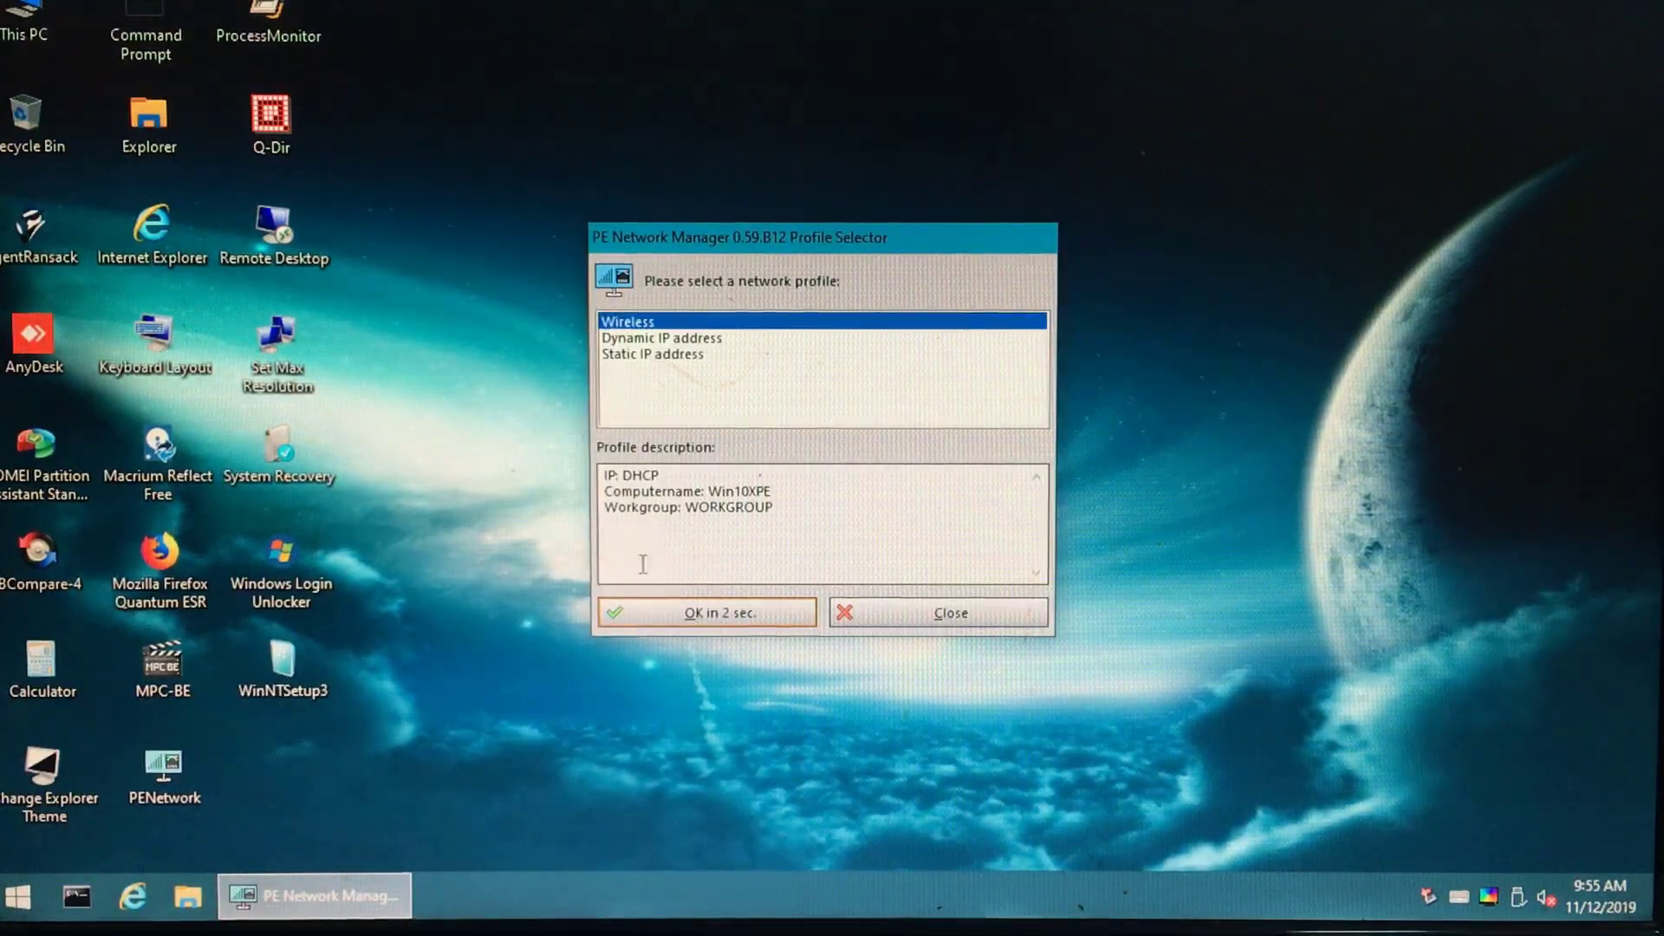
{"action": "left_click", "coordinate": [699, 614]}
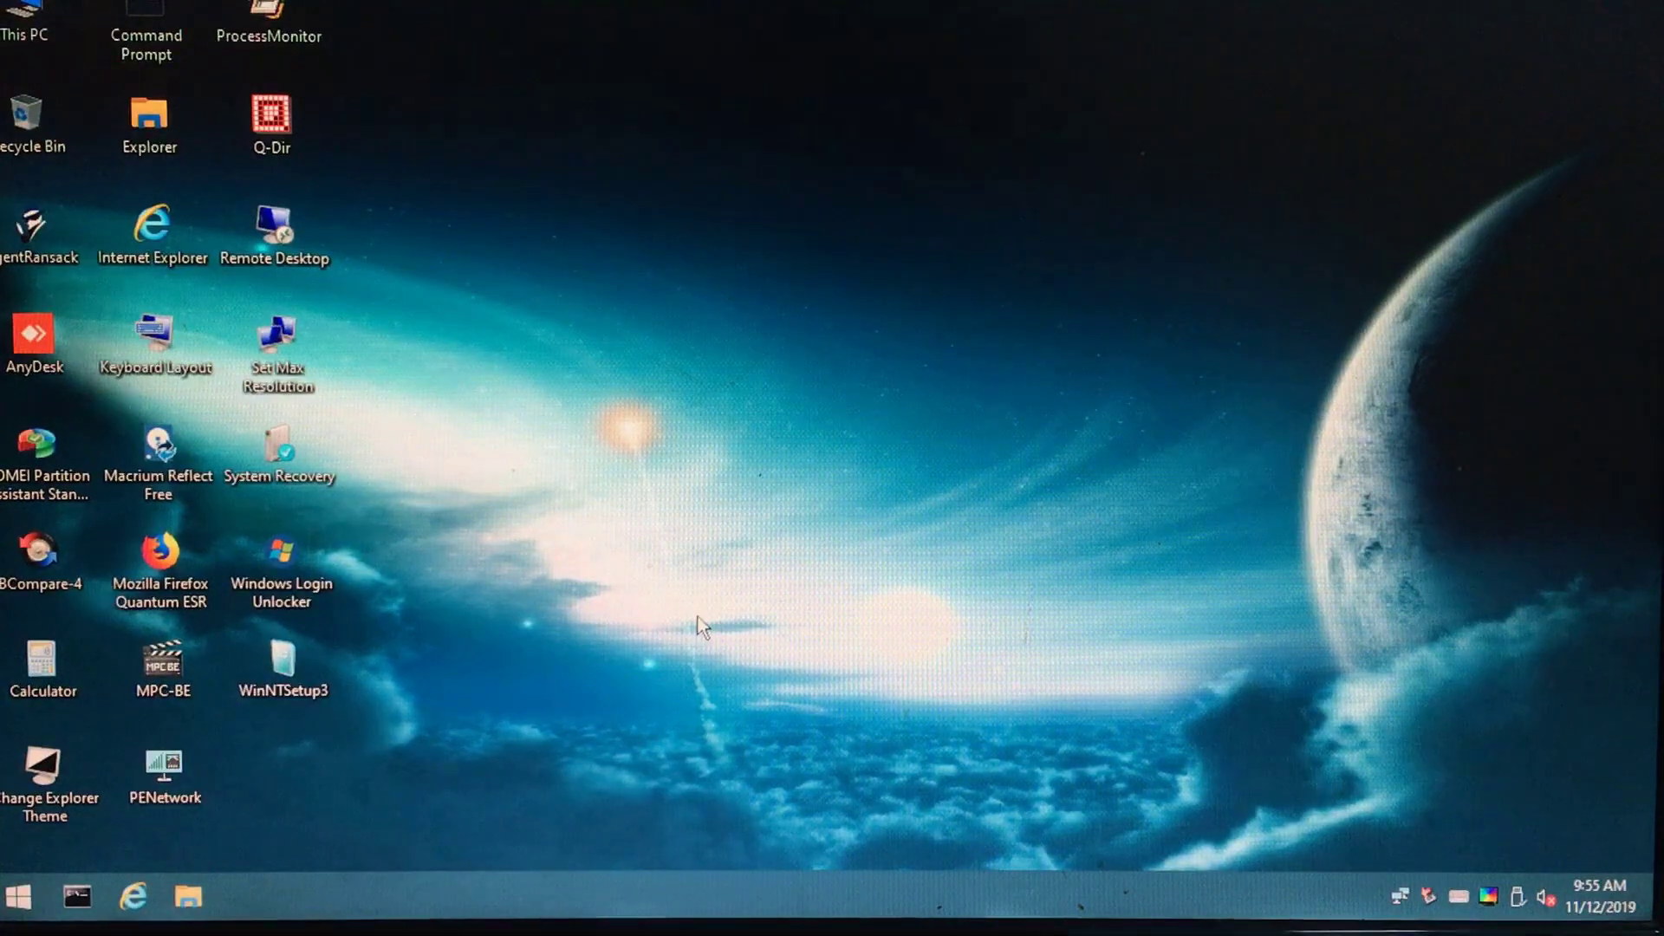
- Look through the program groups included in Win10XPE, such as HW Info
{"action": "left_click", "coordinate": [17, 898]}
{"action": "left_click", "coordinate": [170, 793]}
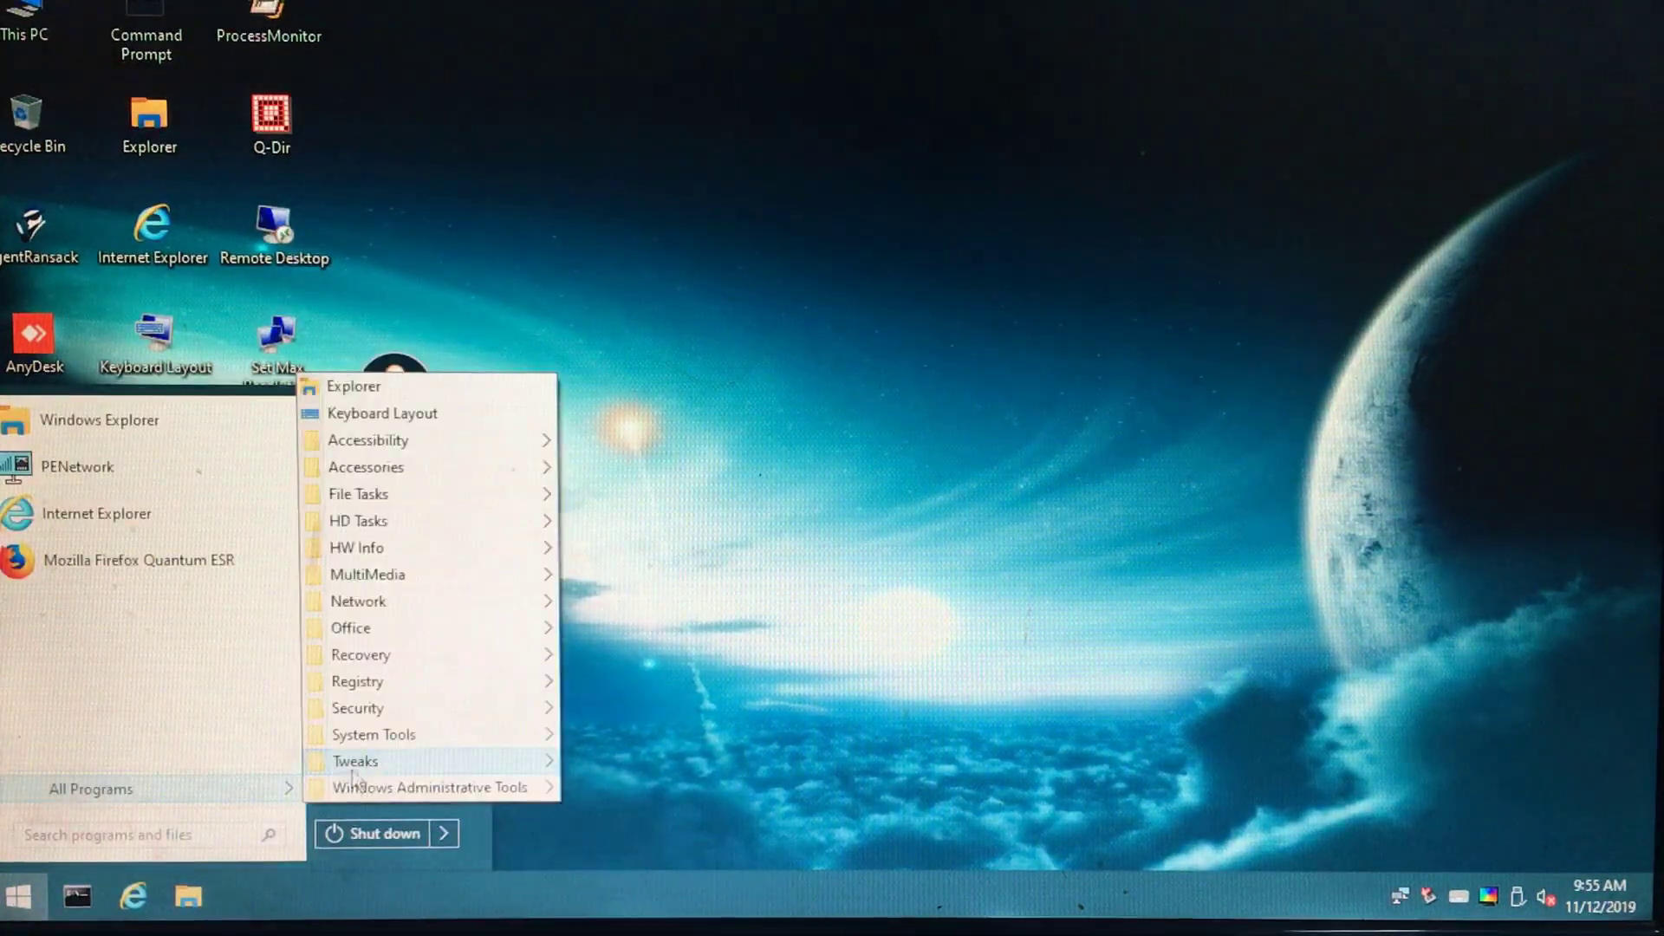
{"action": "mouse_move", "coordinate": [407, 604]}
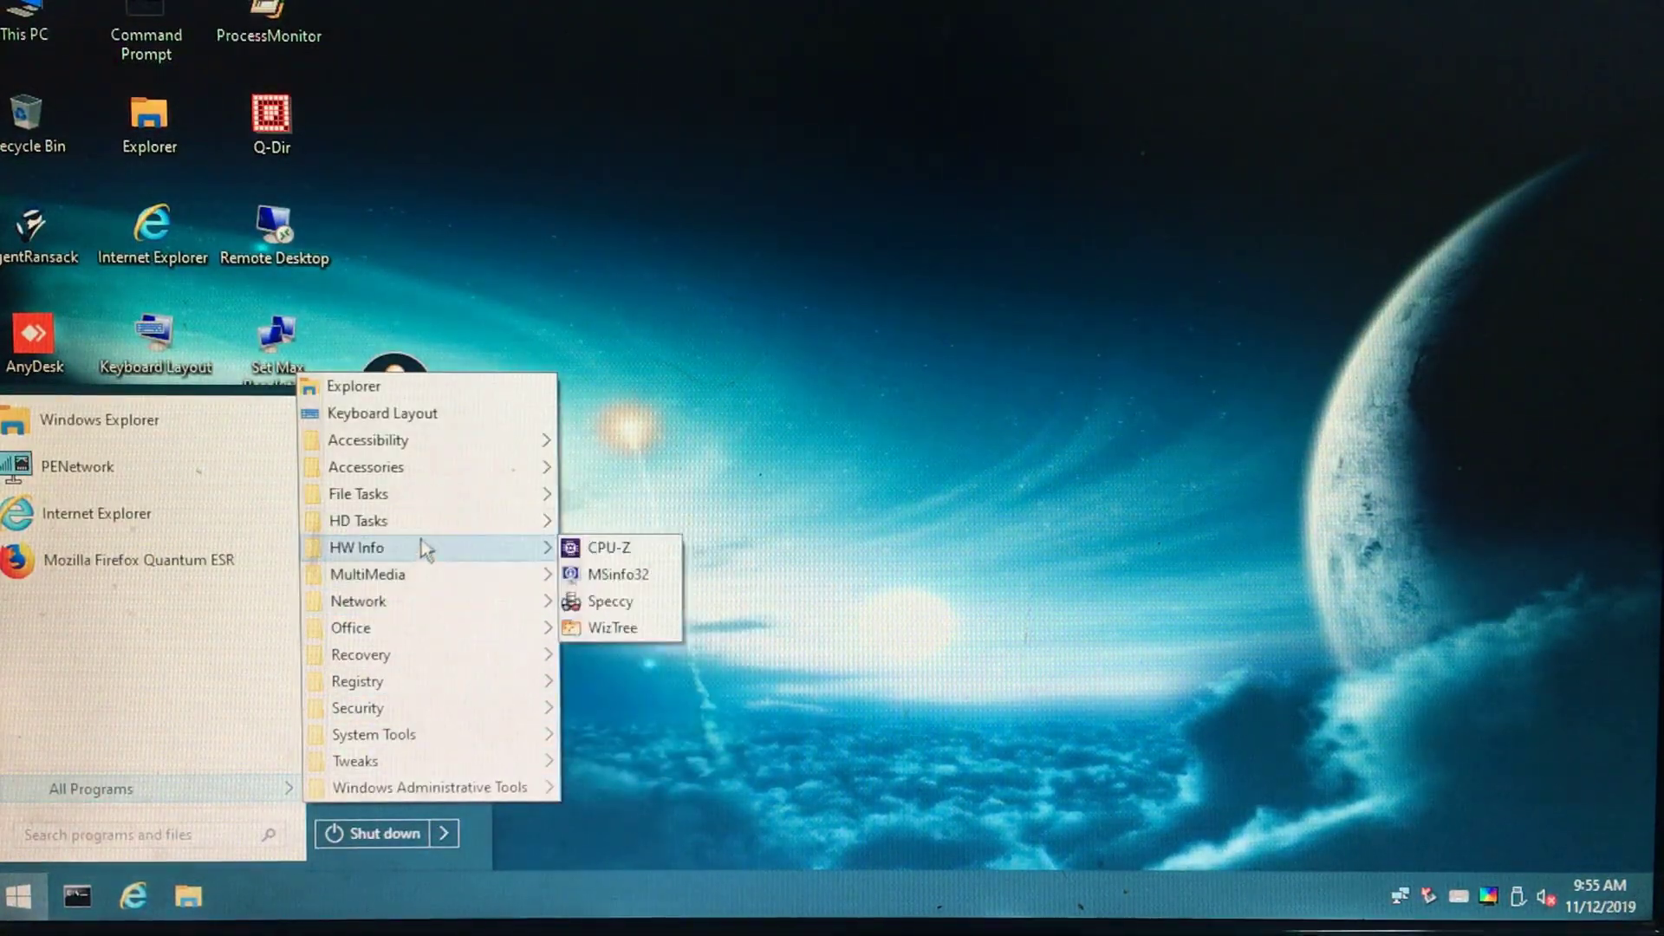
{"action": "mouse_move", "coordinate": [460, 443]}
{"action": "left_click", "coordinate": [826, 253]}
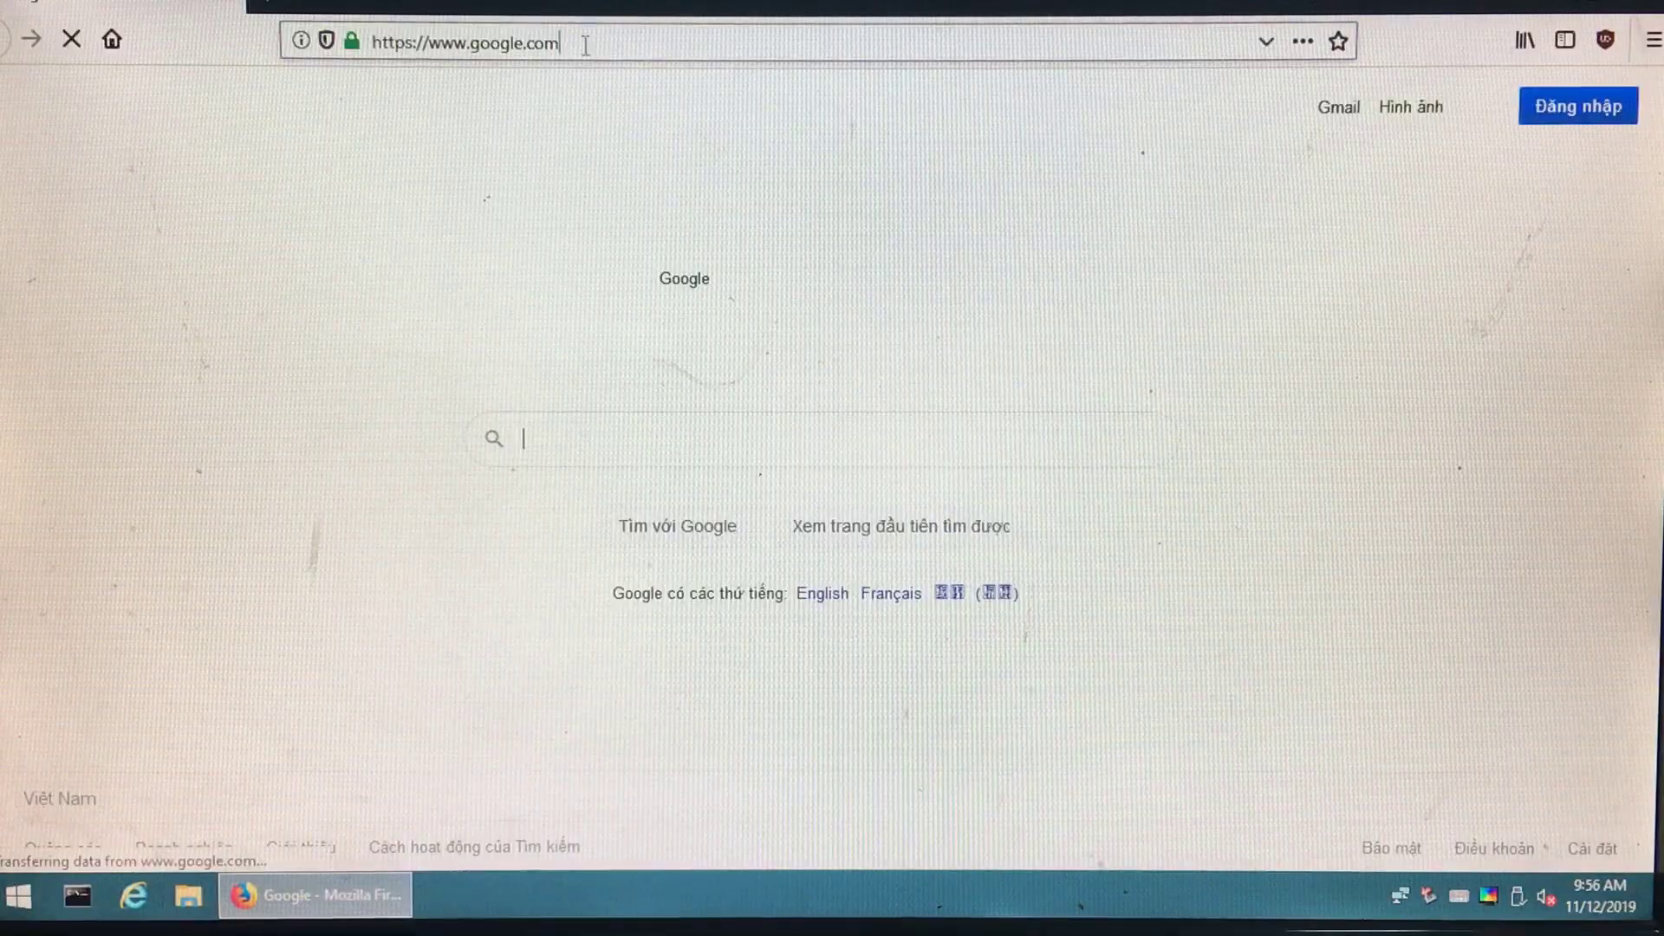
- Go to youtube.com in Firefox and search for netvn
{"action": "left_click", "coordinate": [584, 44]}
{"action": "left_click", "coordinate": [558, 105]}
{"action": "type", "text": "n"}
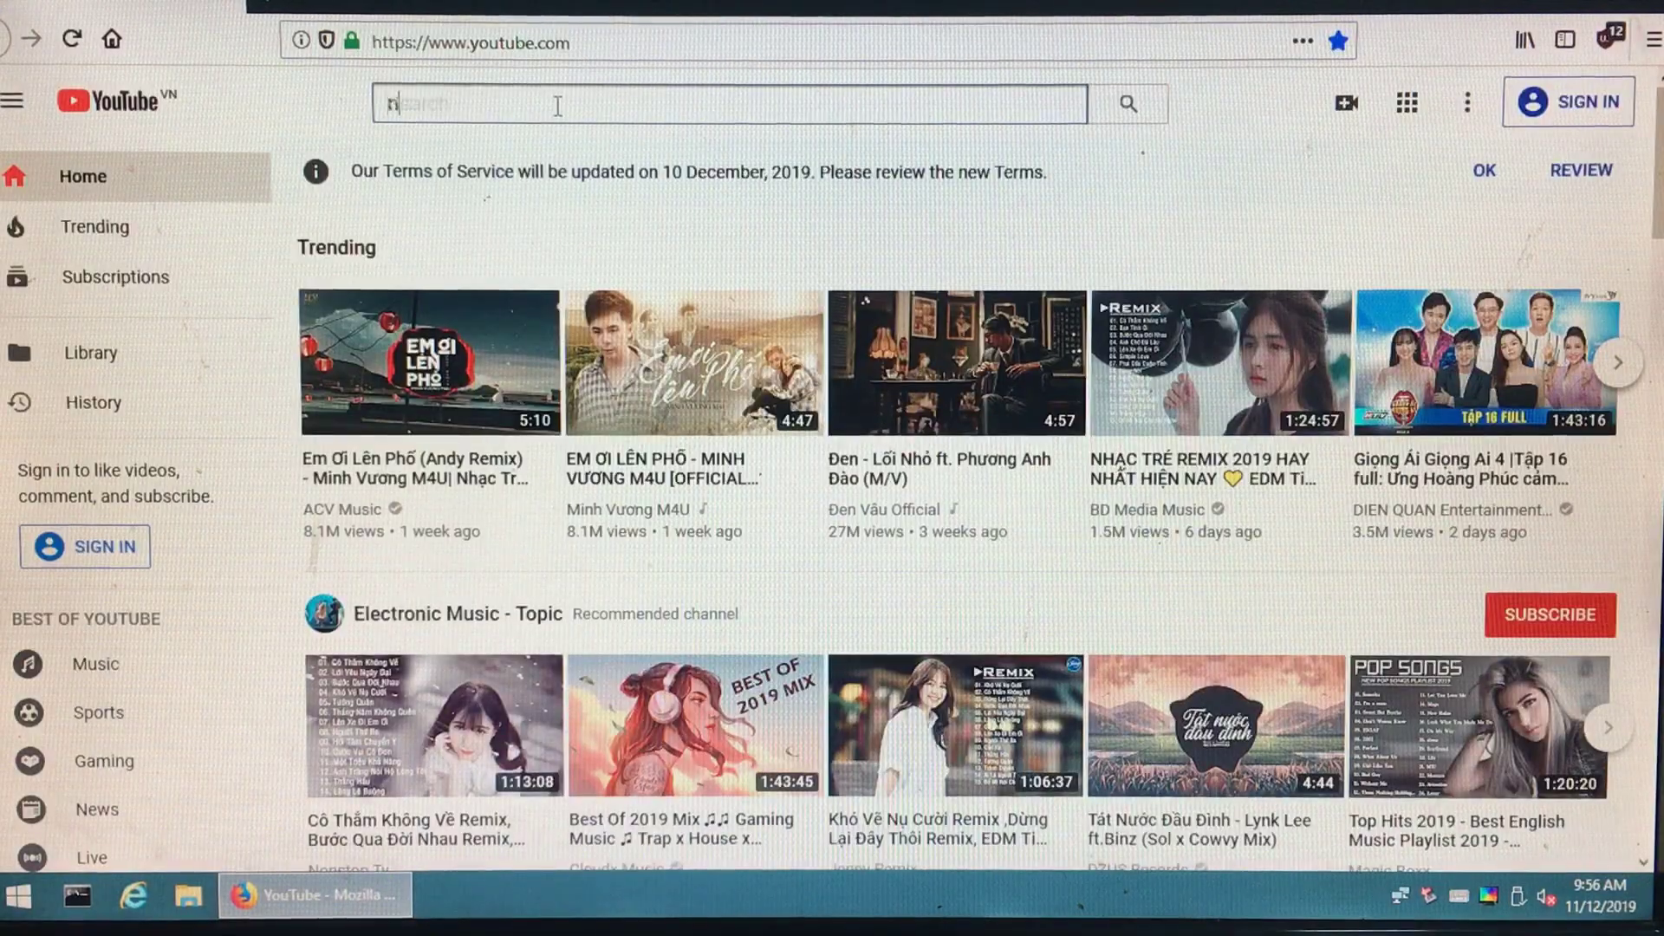
{"action": "type", "text": "etvn"}
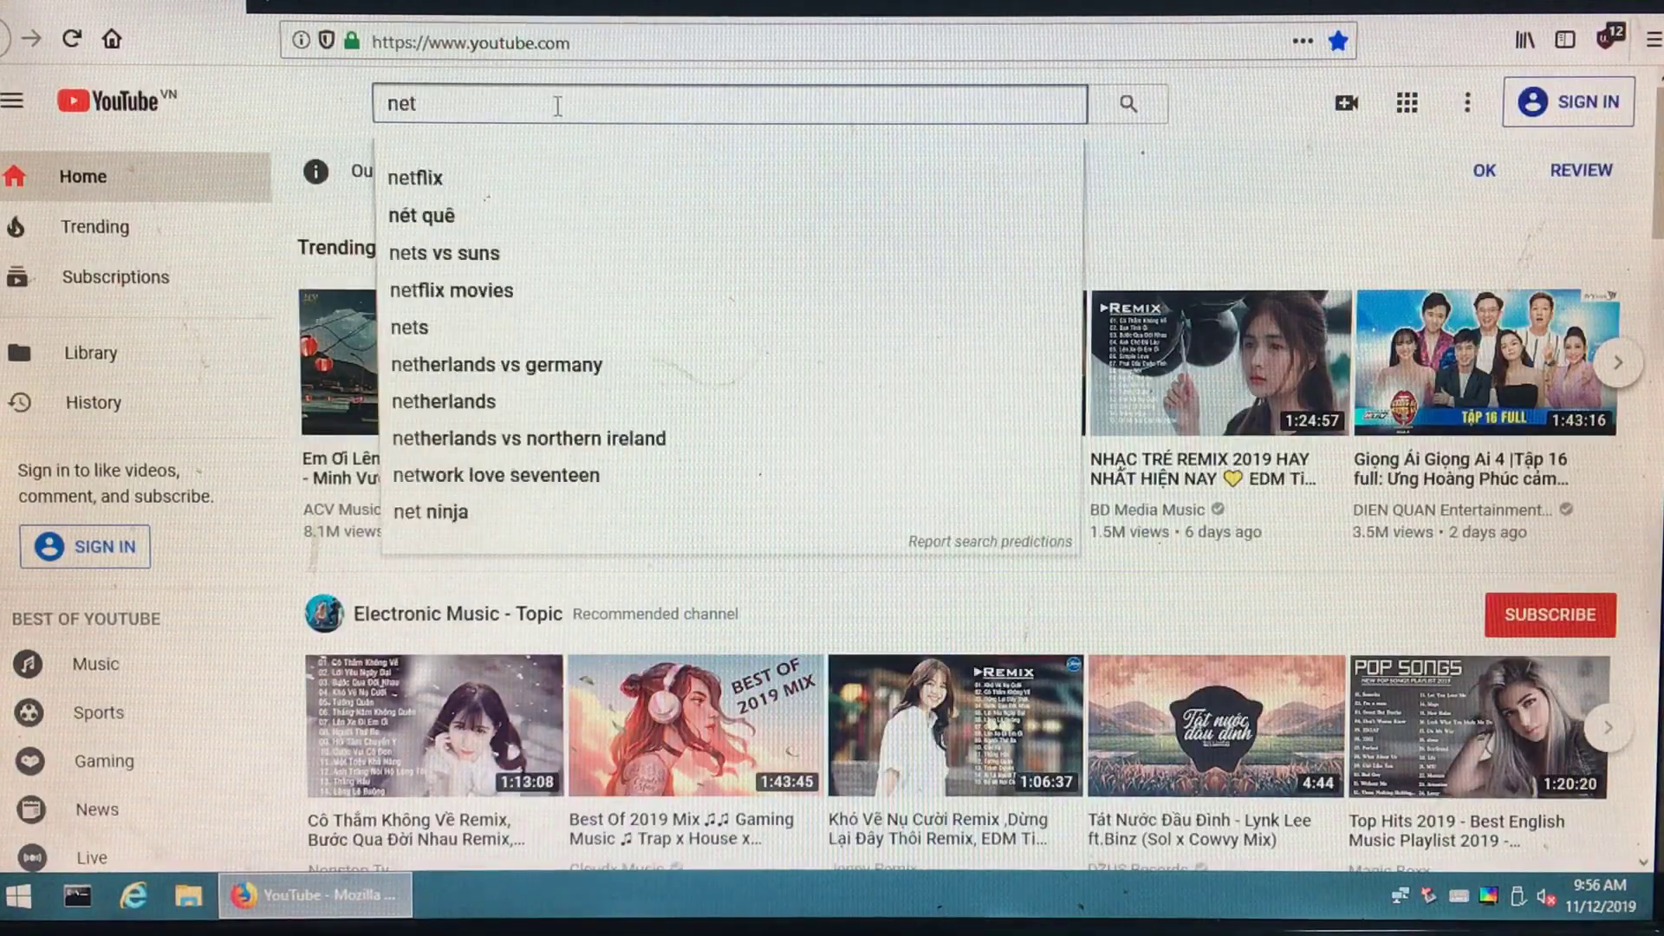
{"action": "key", "text": "Return"}
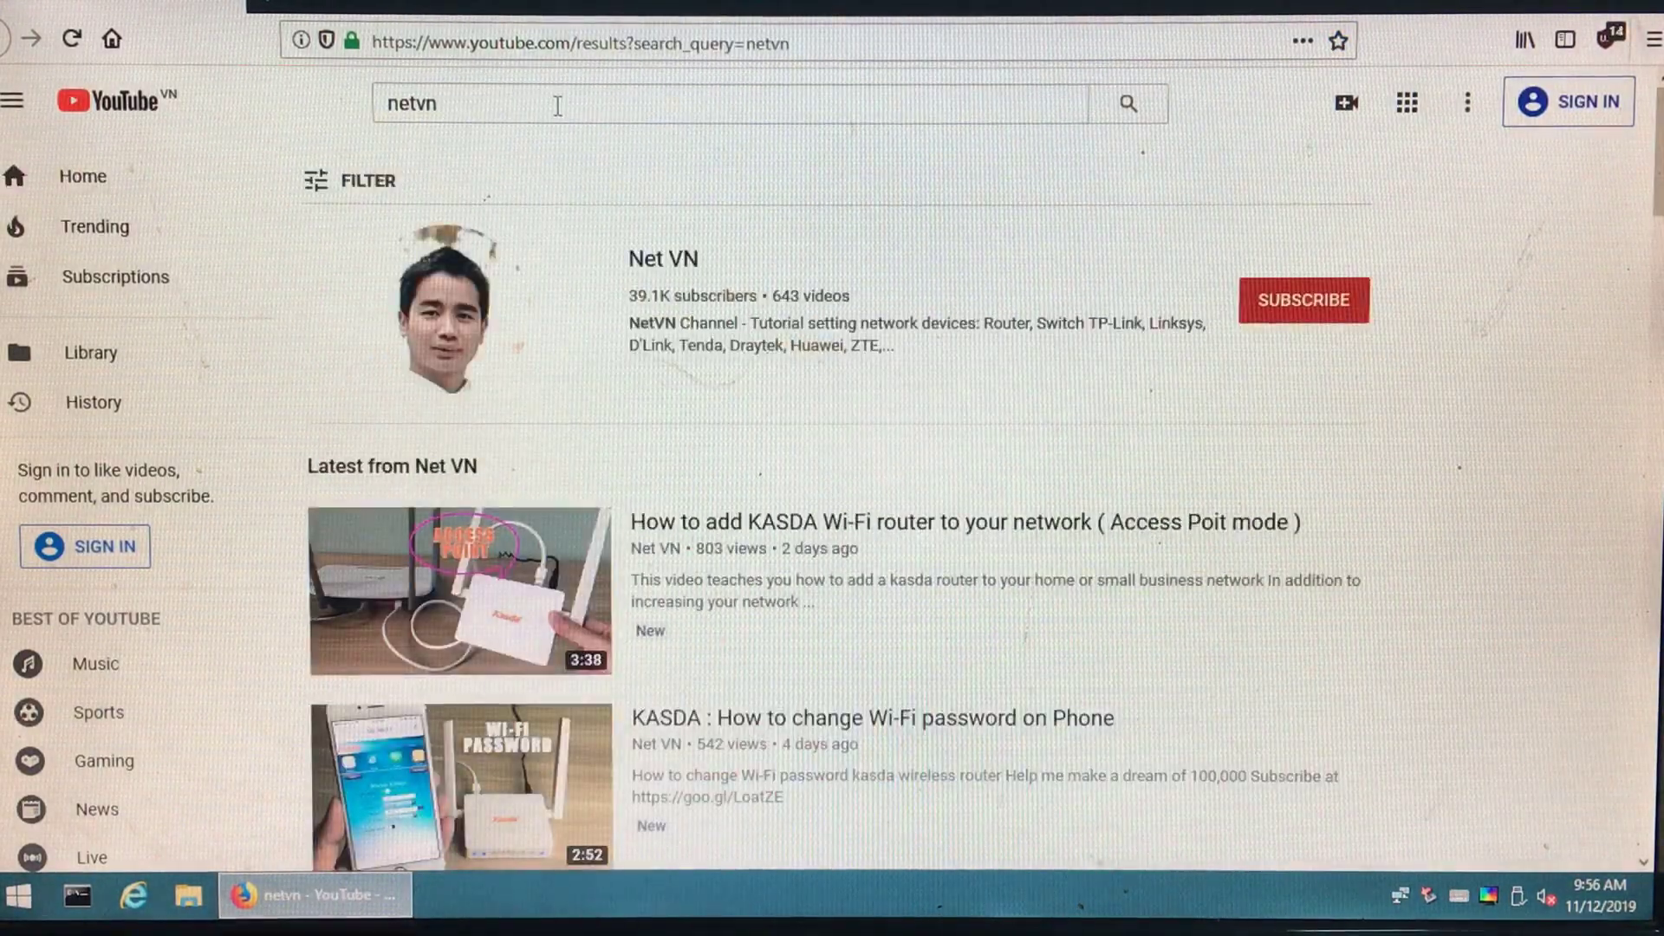
- Open the Net VN channel and look through its uploaded videos
{"action": "left_click", "coordinate": [455, 317]}
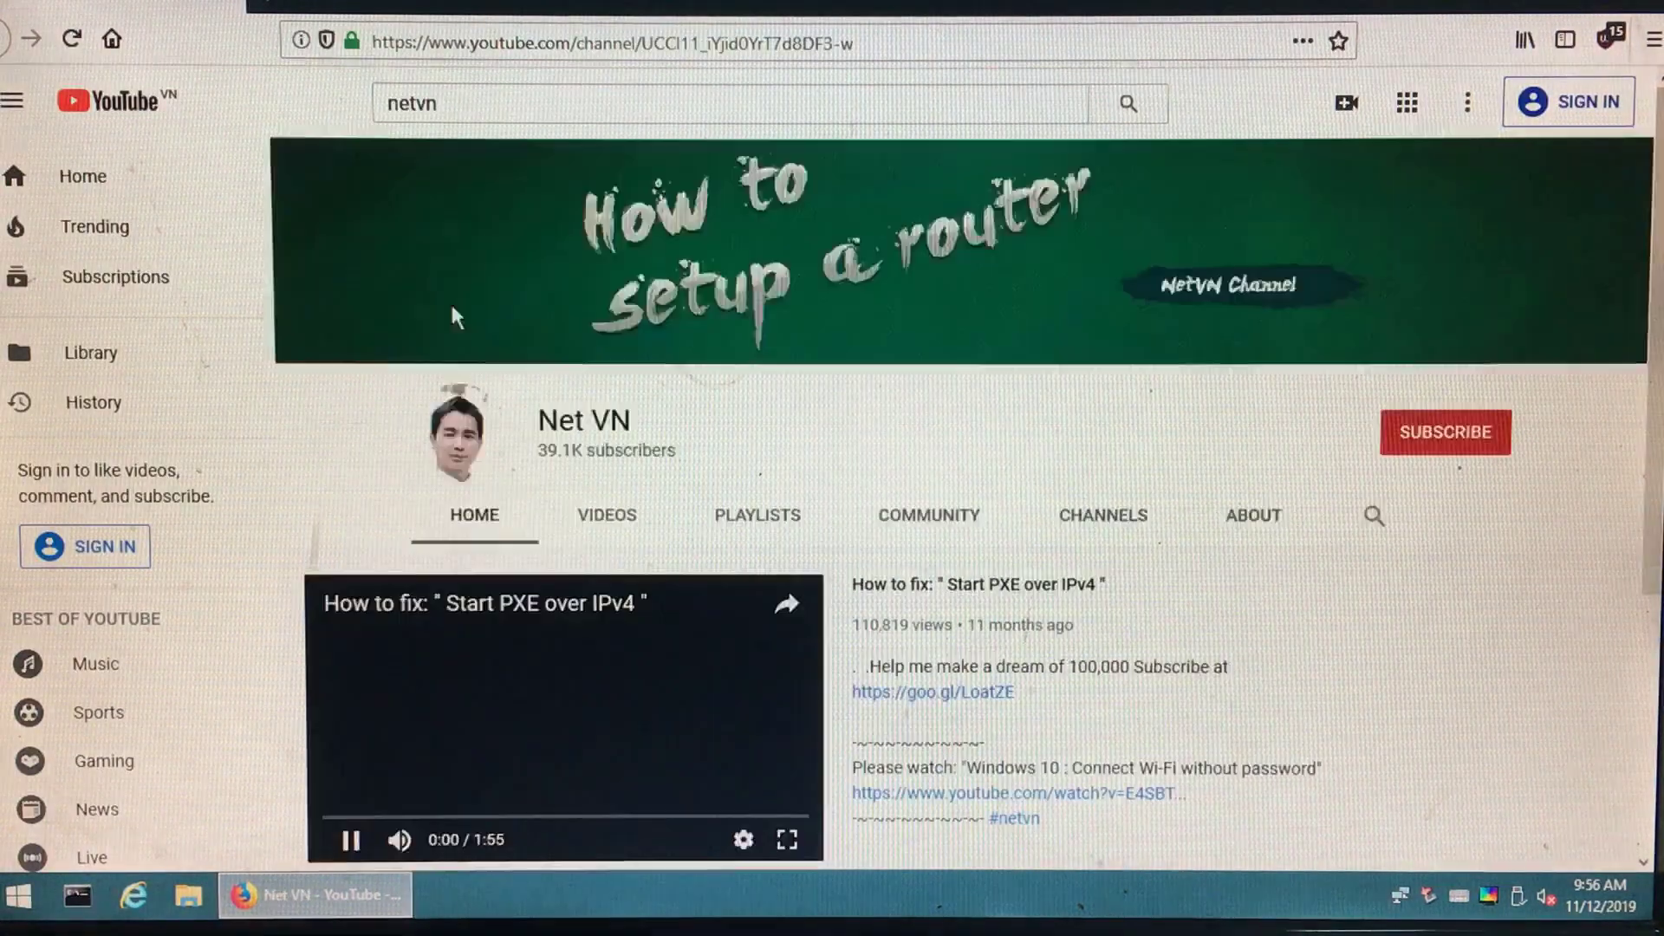
{"action": "left_click", "coordinate": [597, 819]}
{"action": "left_click", "coordinate": [617, 519]}
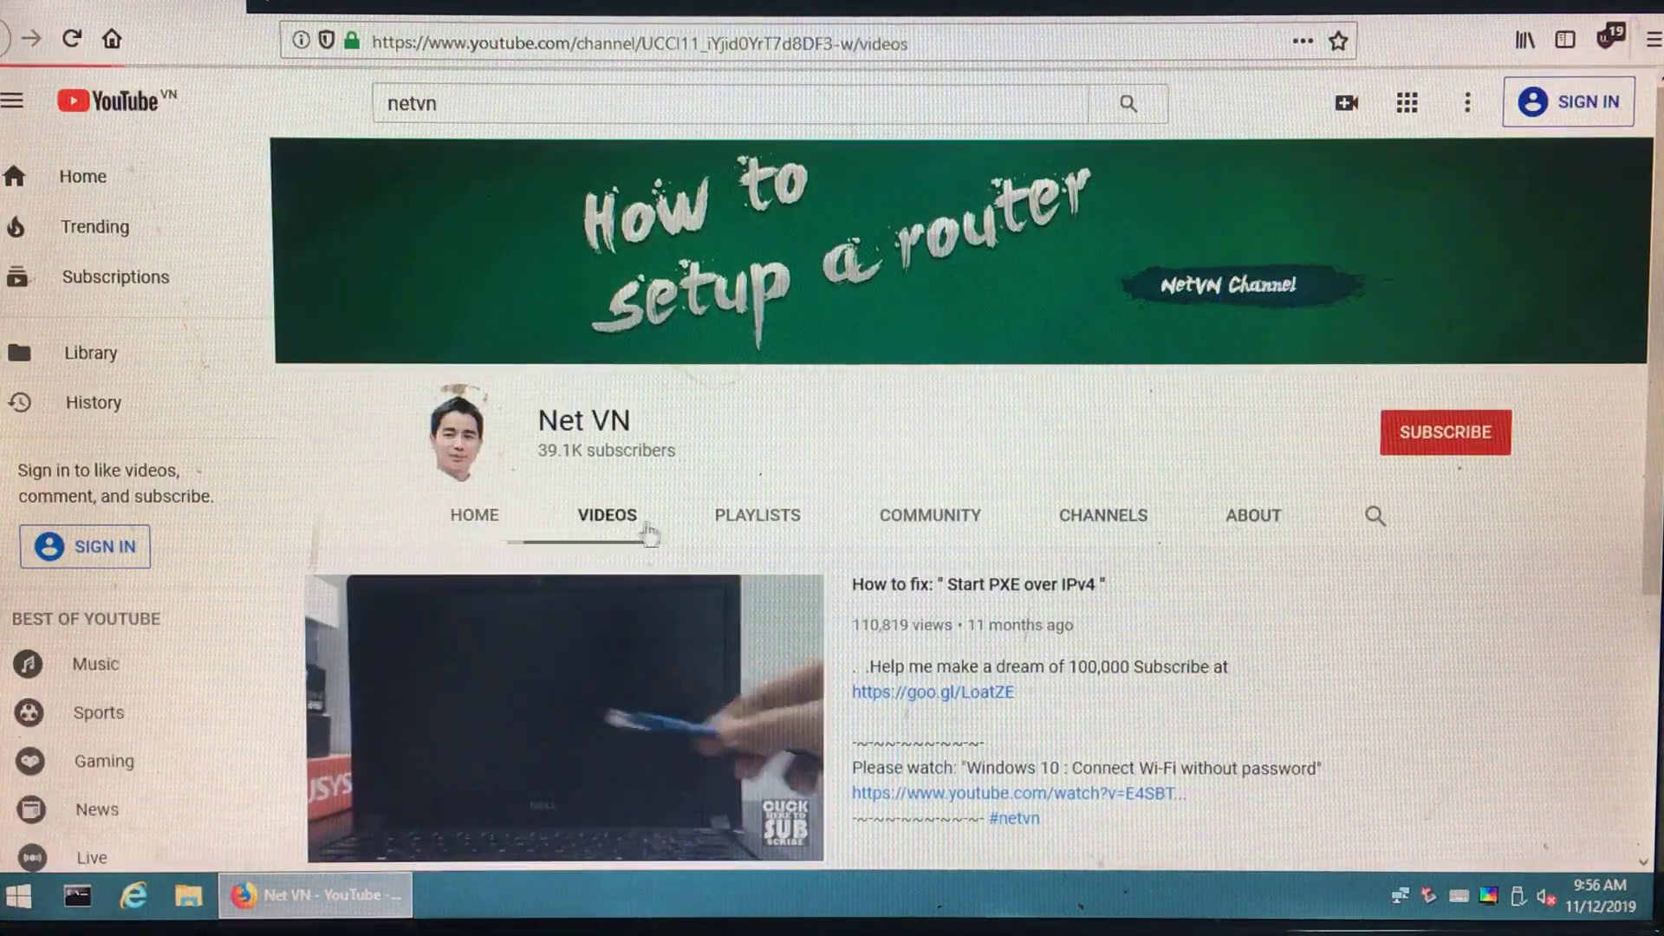
{"action": "scroll", "coordinate": [1067, 571], "scroll_direction": "down", "scroll_amount": 8}
{"action": "scroll", "coordinate": [1085, 572], "scroll_direction": "down", "scroll_amount": 5}
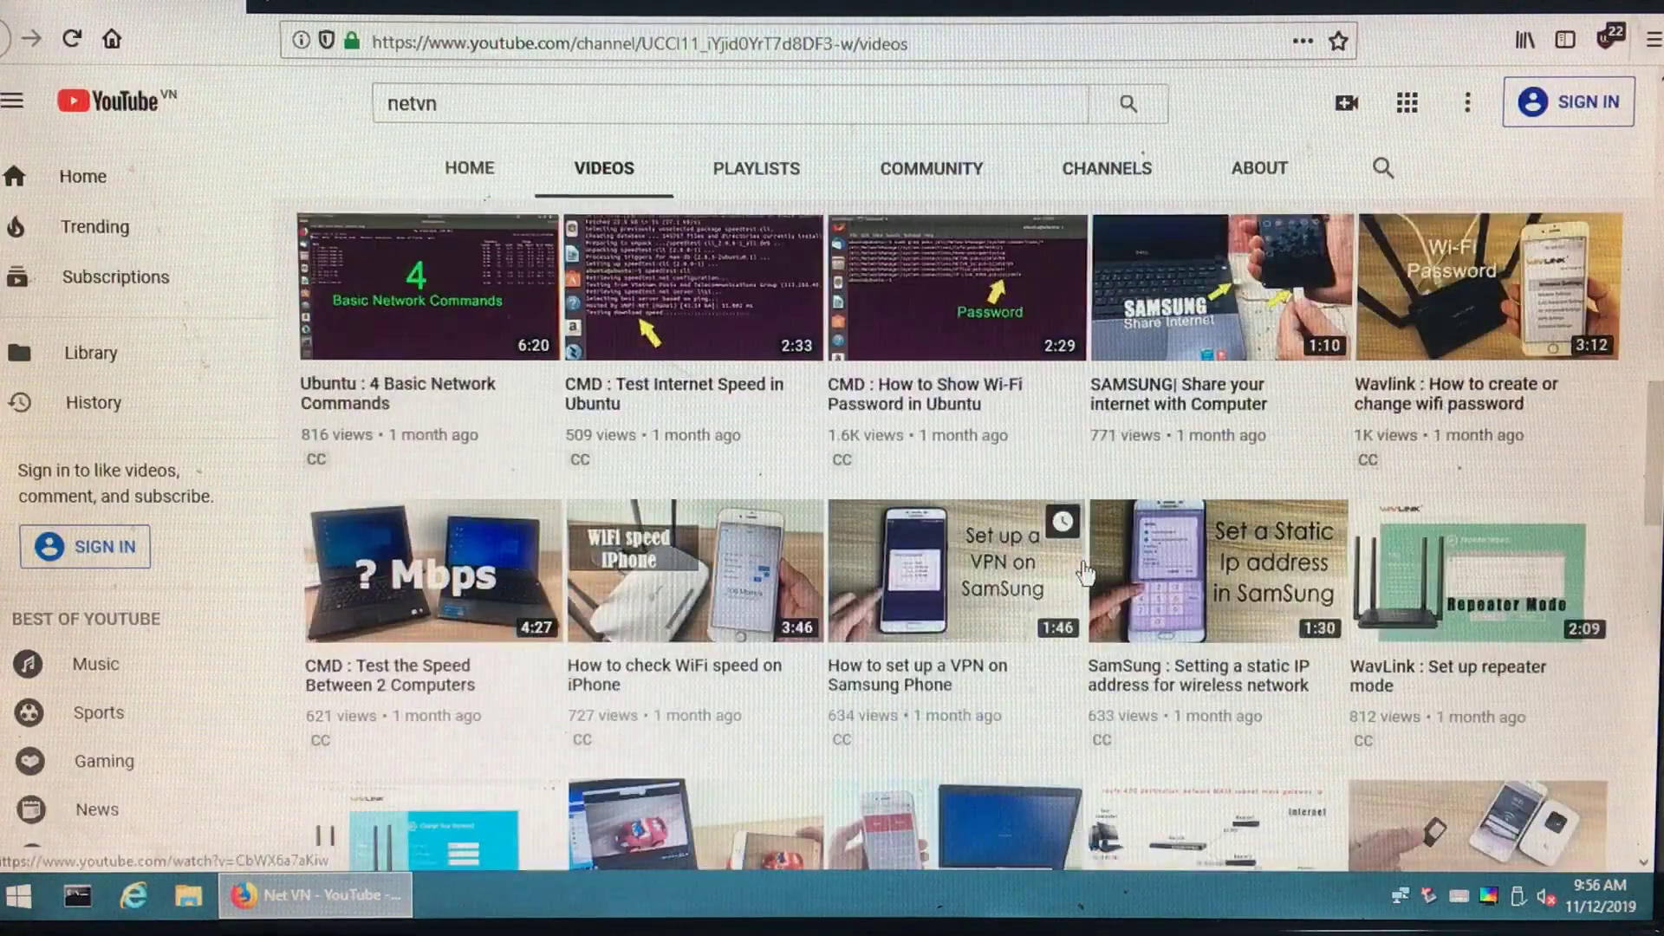
{"action": "scroll", "coordinate": [1086, 572], "scroll_direction": "up", "scroll_amount": 15}
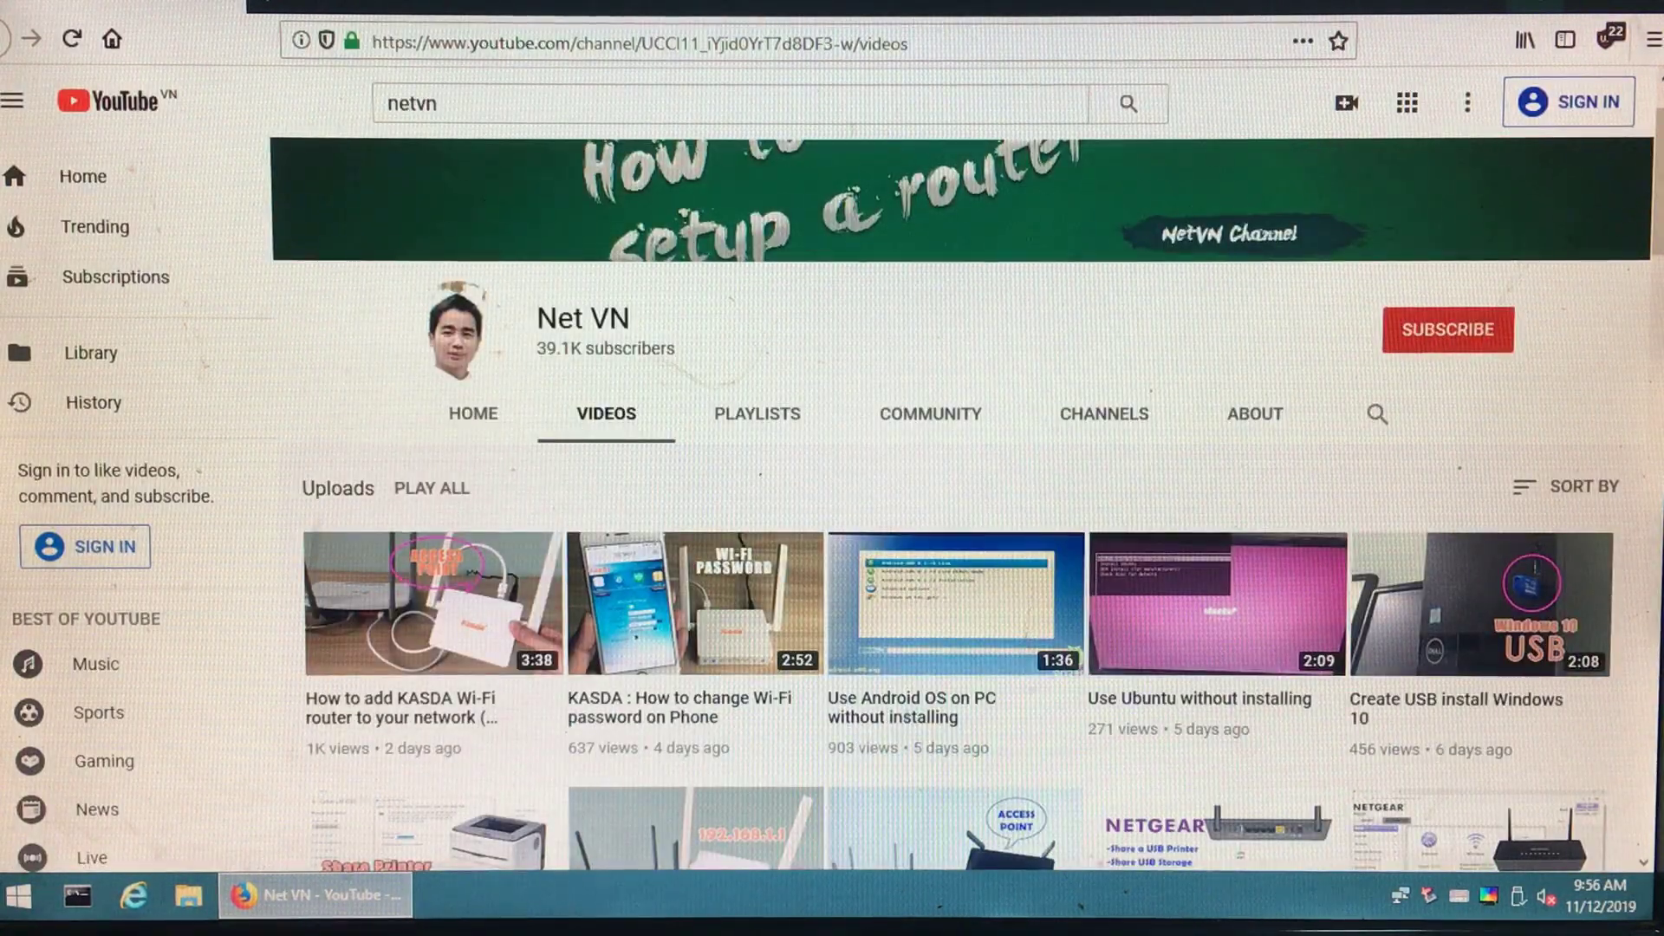
- Show the Win10XPE desktop and bring up the shutdown options
{"action": "key", "text": "super+d"}
{"action": "left_click", "coordinate": [19, 895]}
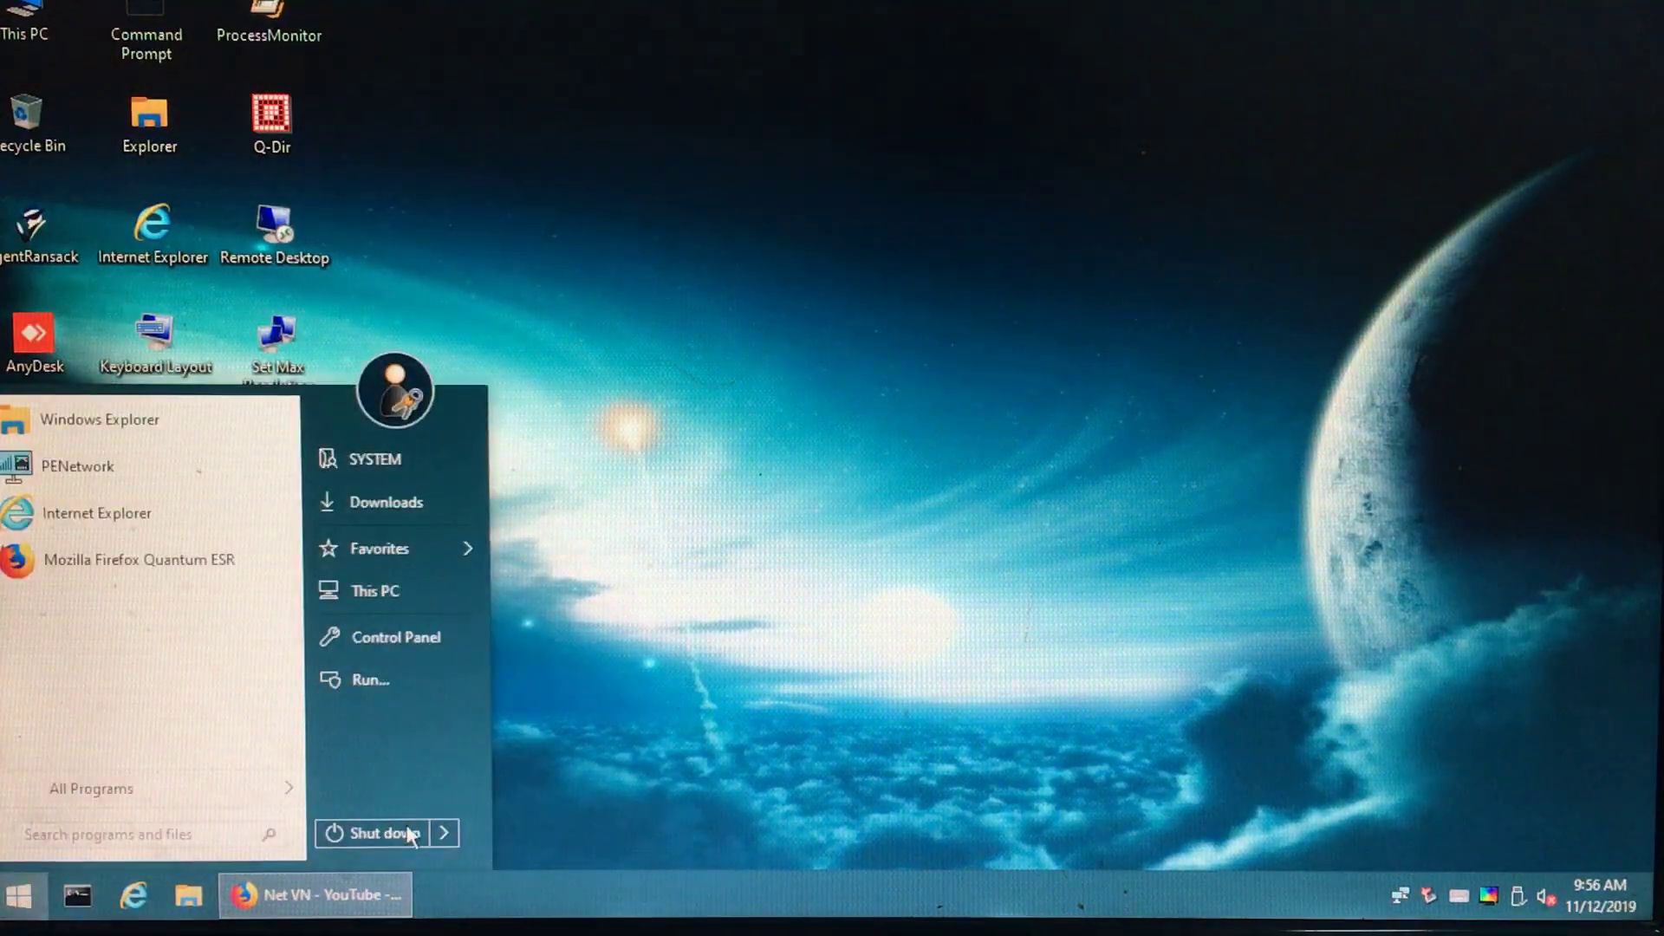